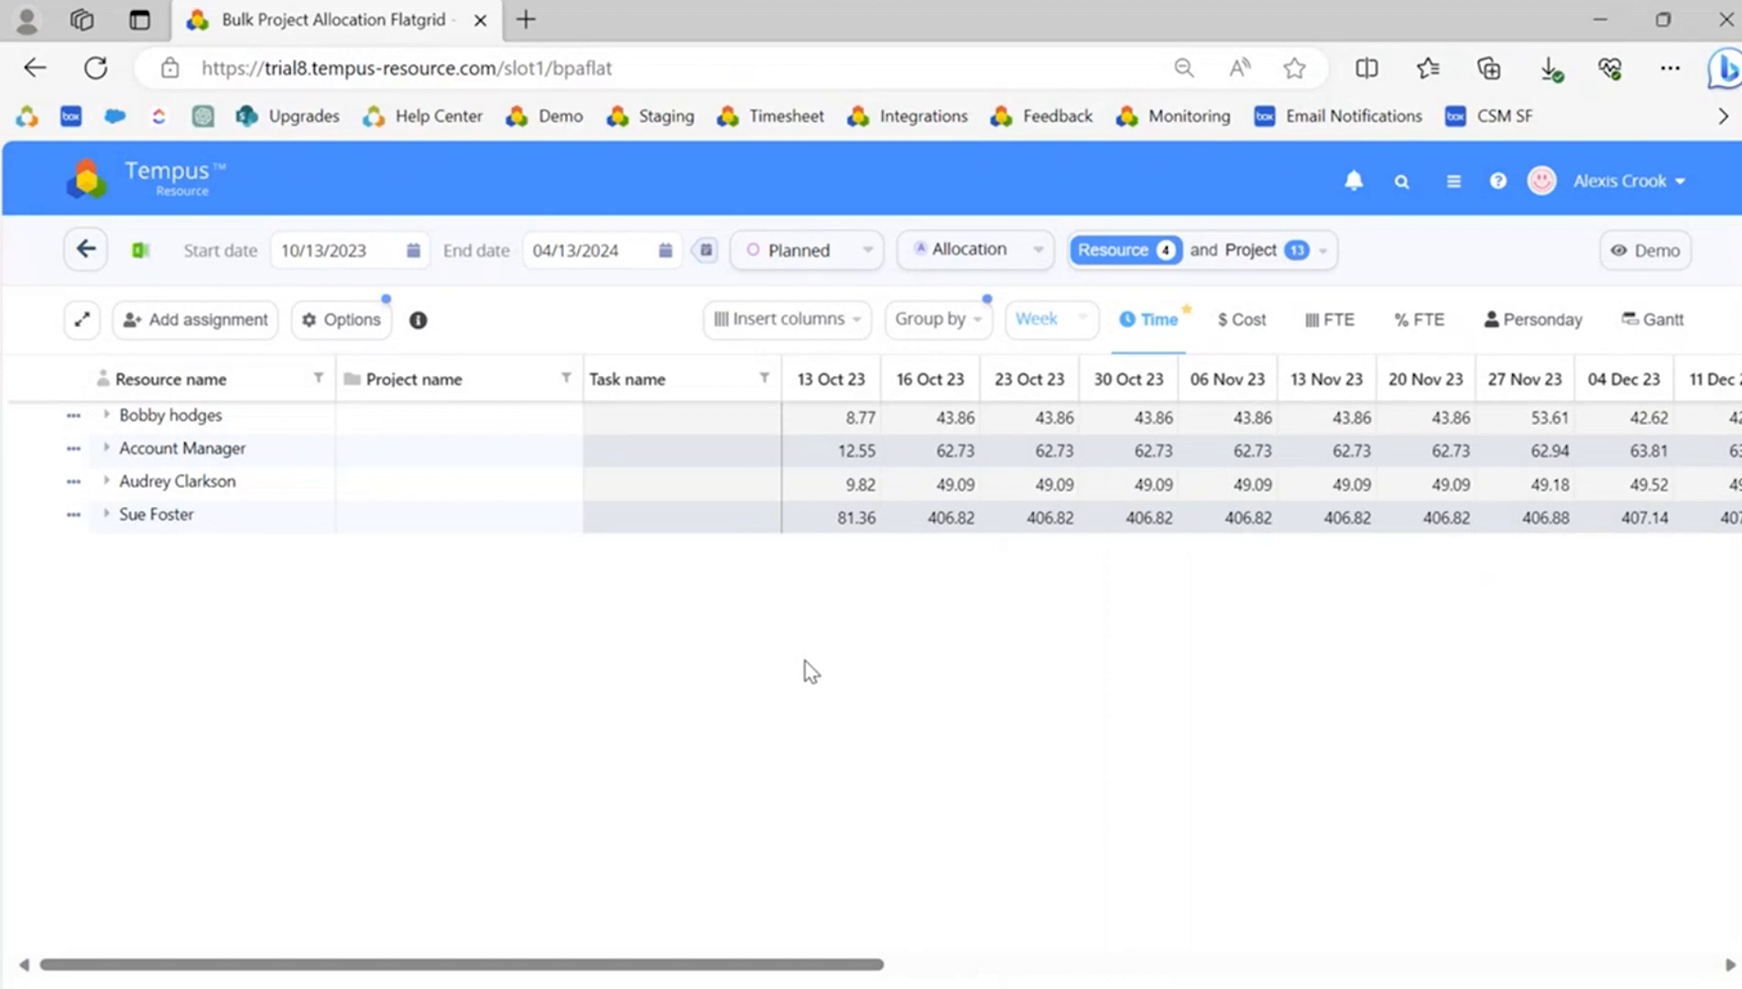
# Set the grid's overlay heatmap to Resource
pyautogui.click(337, 326)
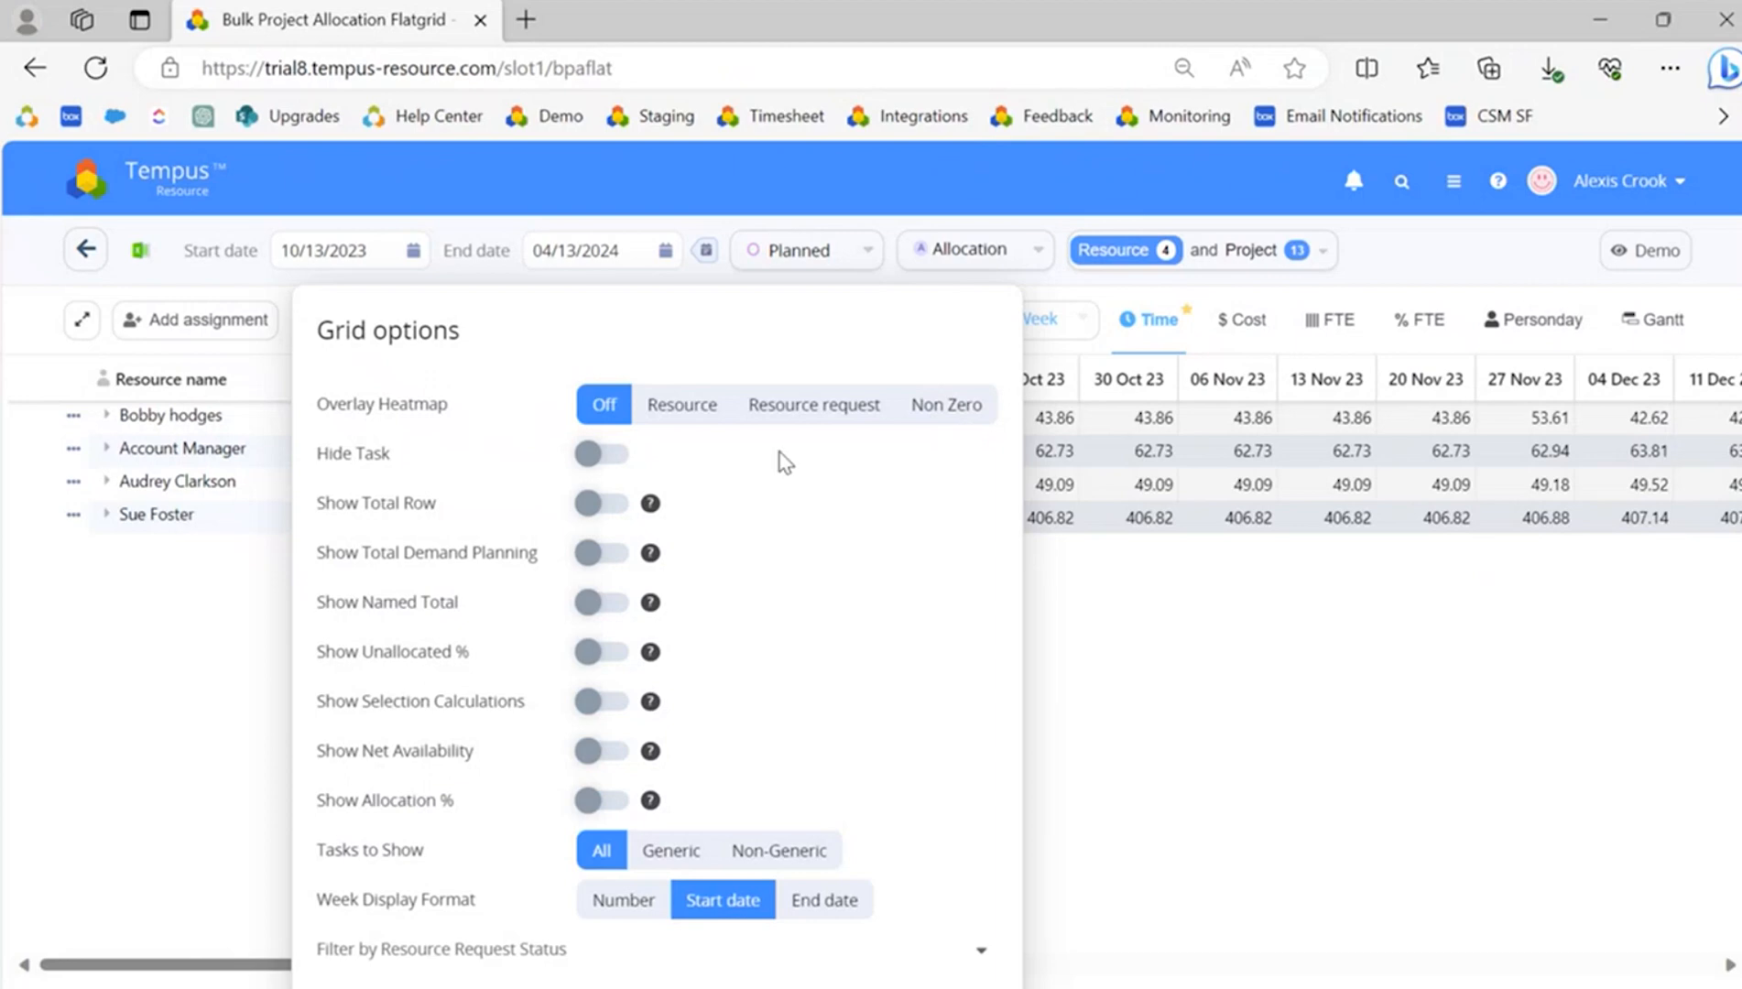
pyautogui.click(706, 419)
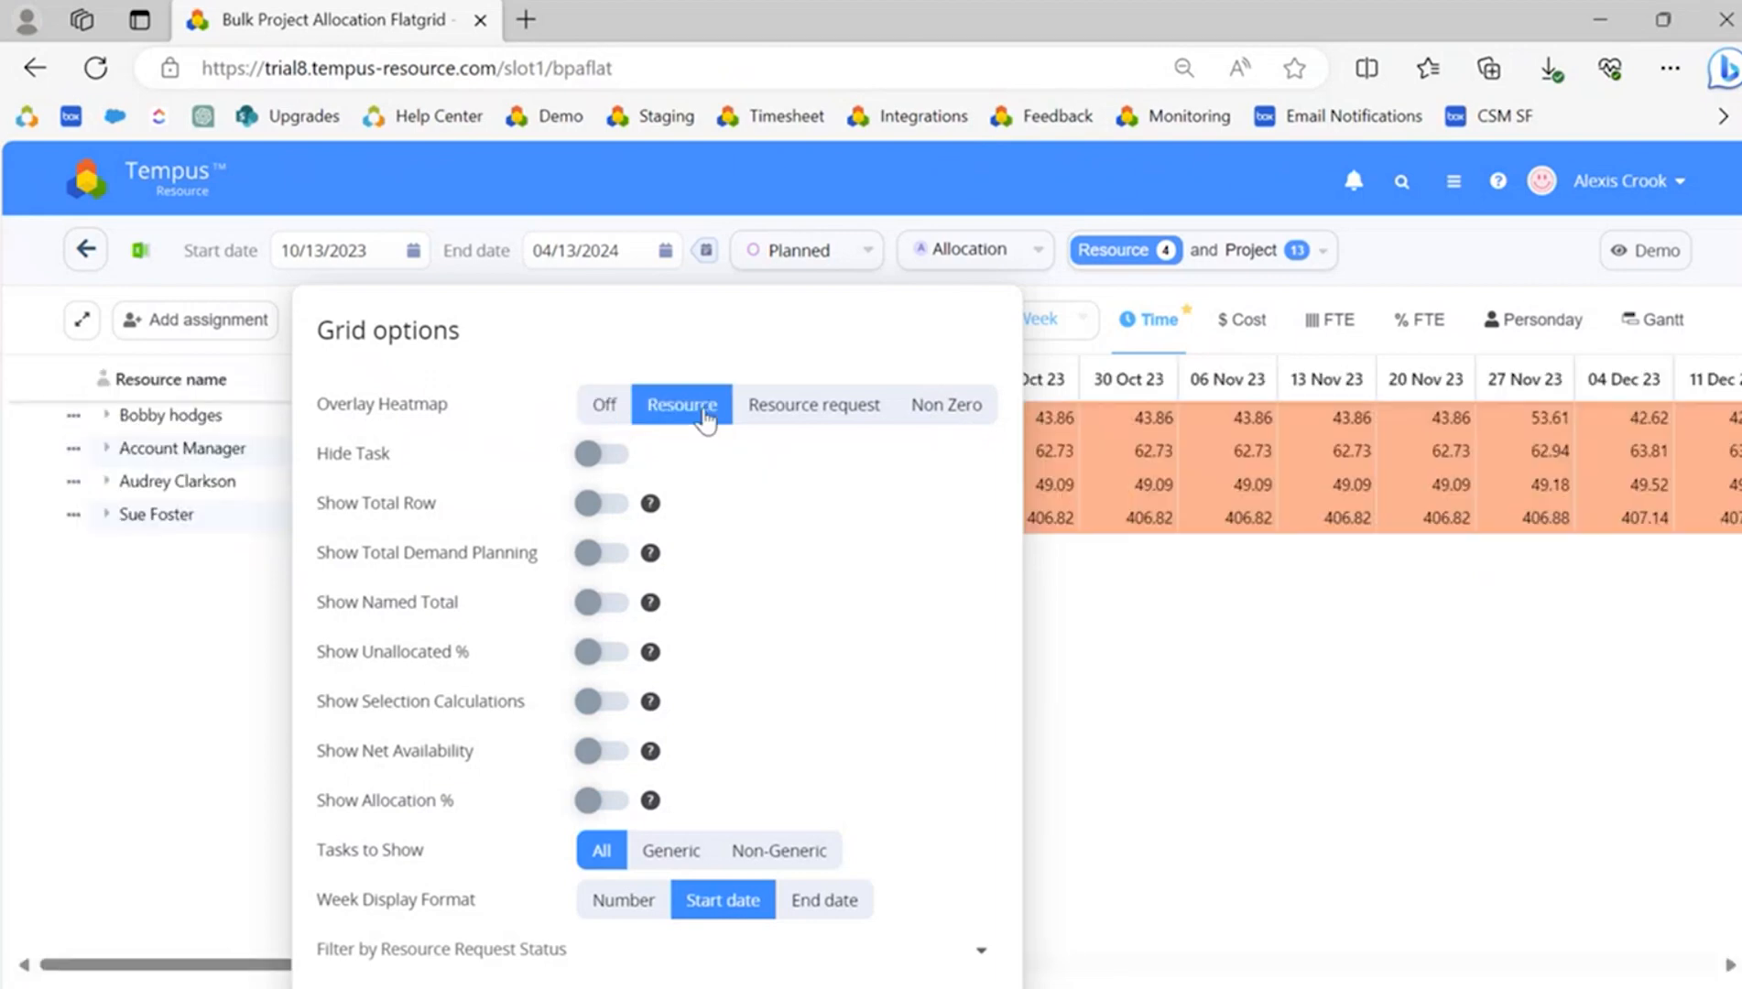
pyautogui.click(254, 659)
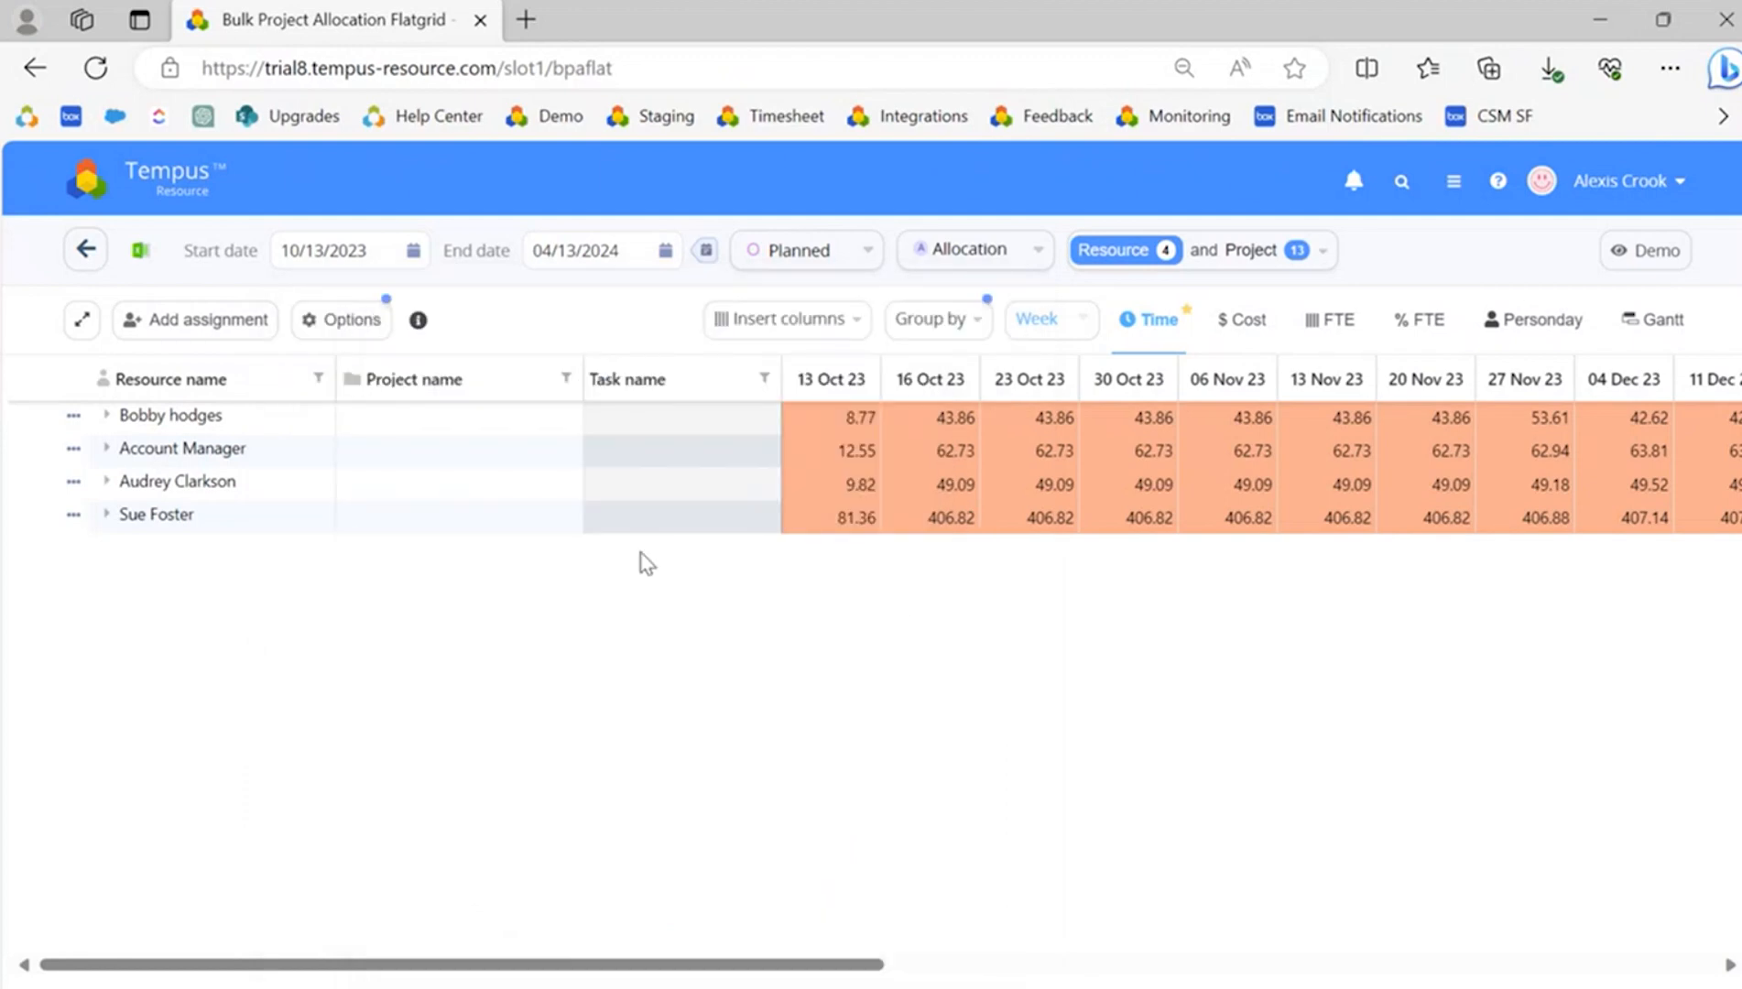
# Expand the first resource and the Account Manager group, and check the Resource Heatmap colours in the legend
pyautogui.click(108, 417)
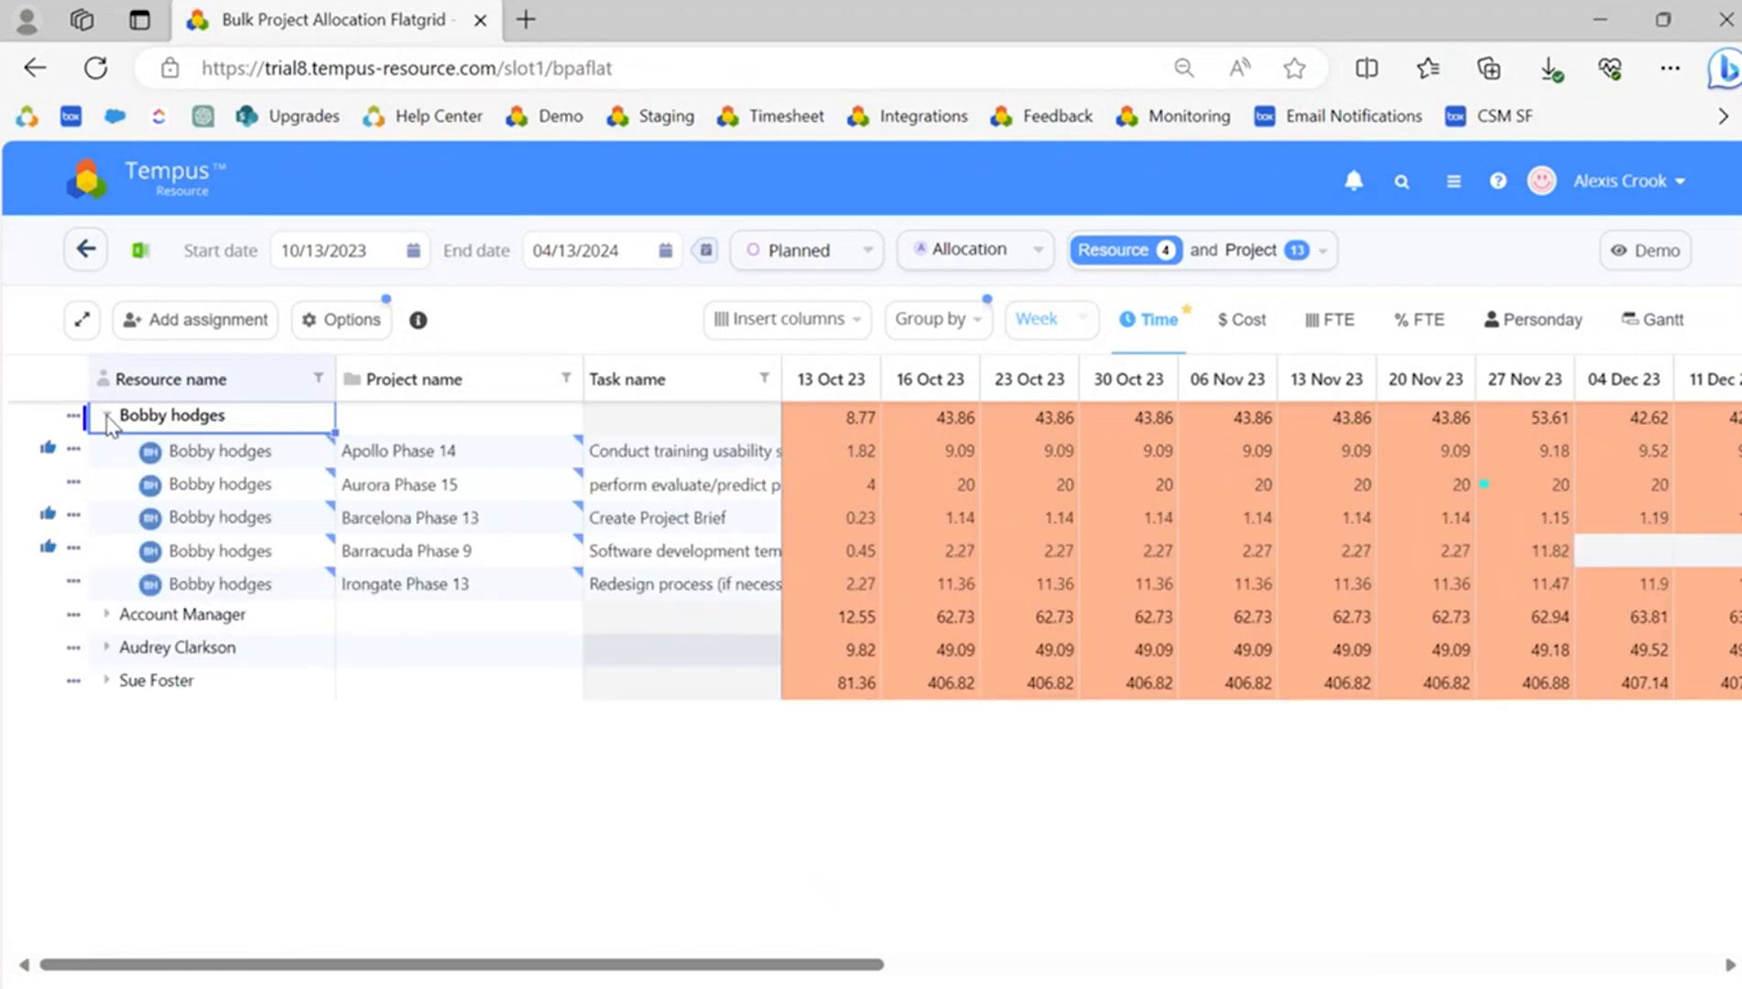
pyautogui.click(107, 615)
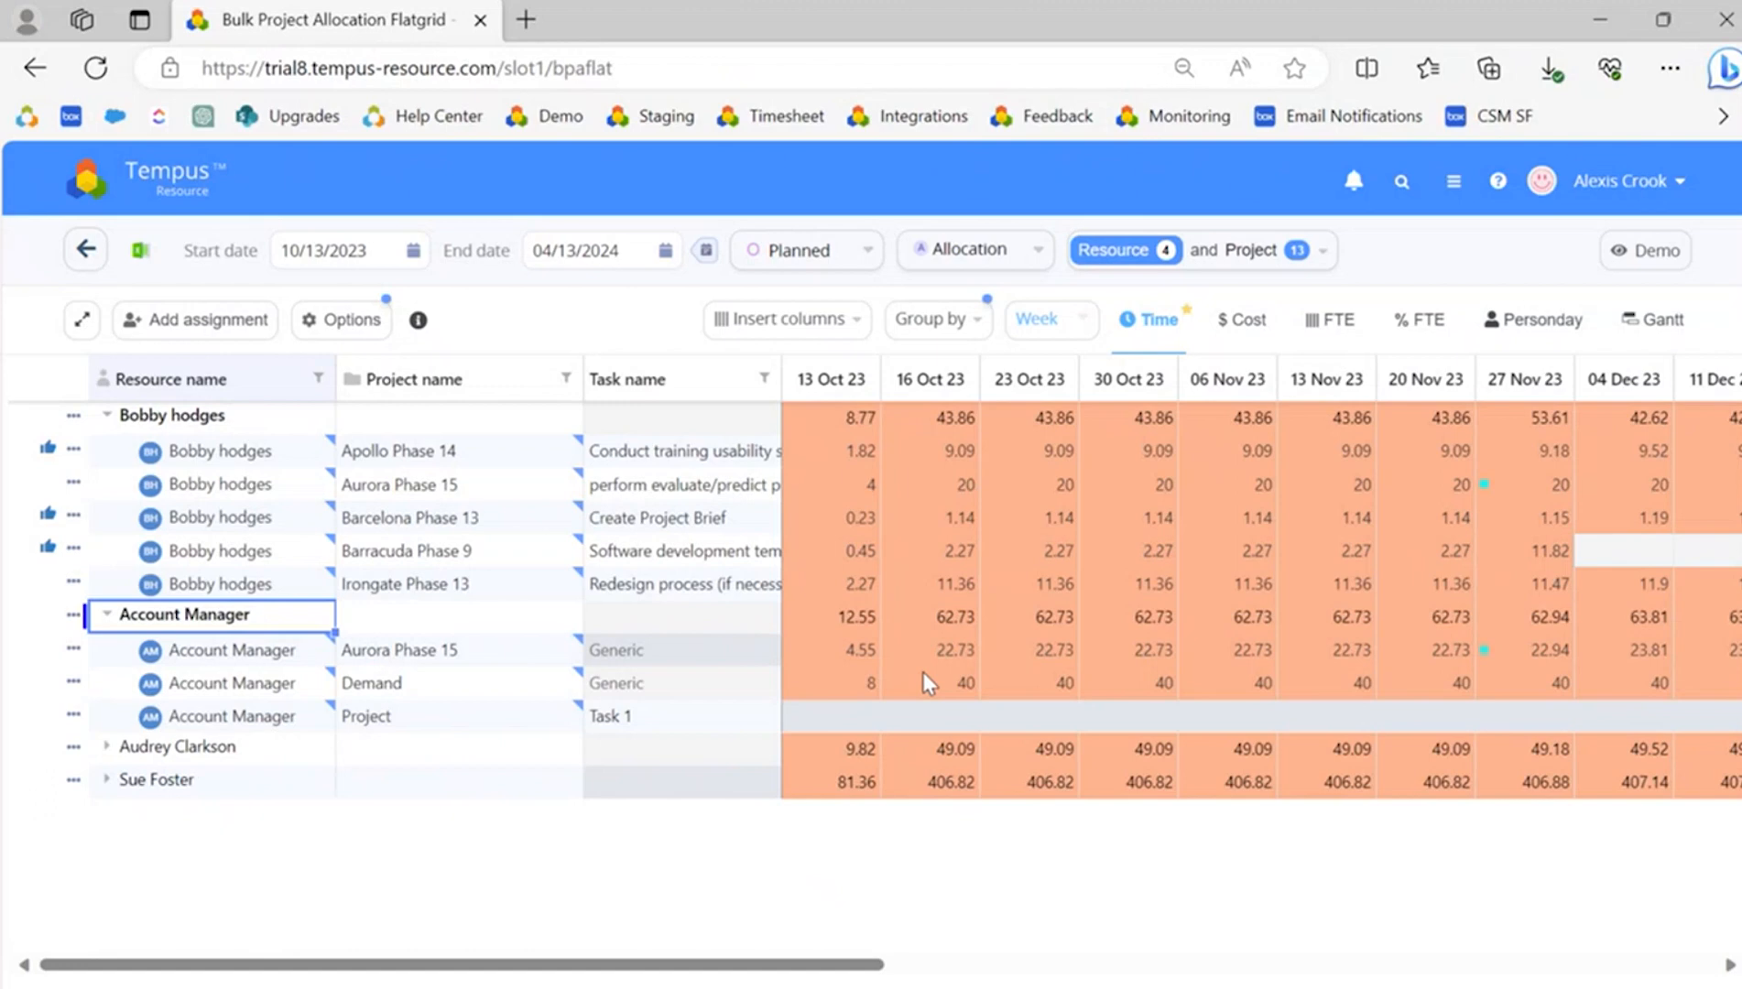
pyautogui.click(422, 331)
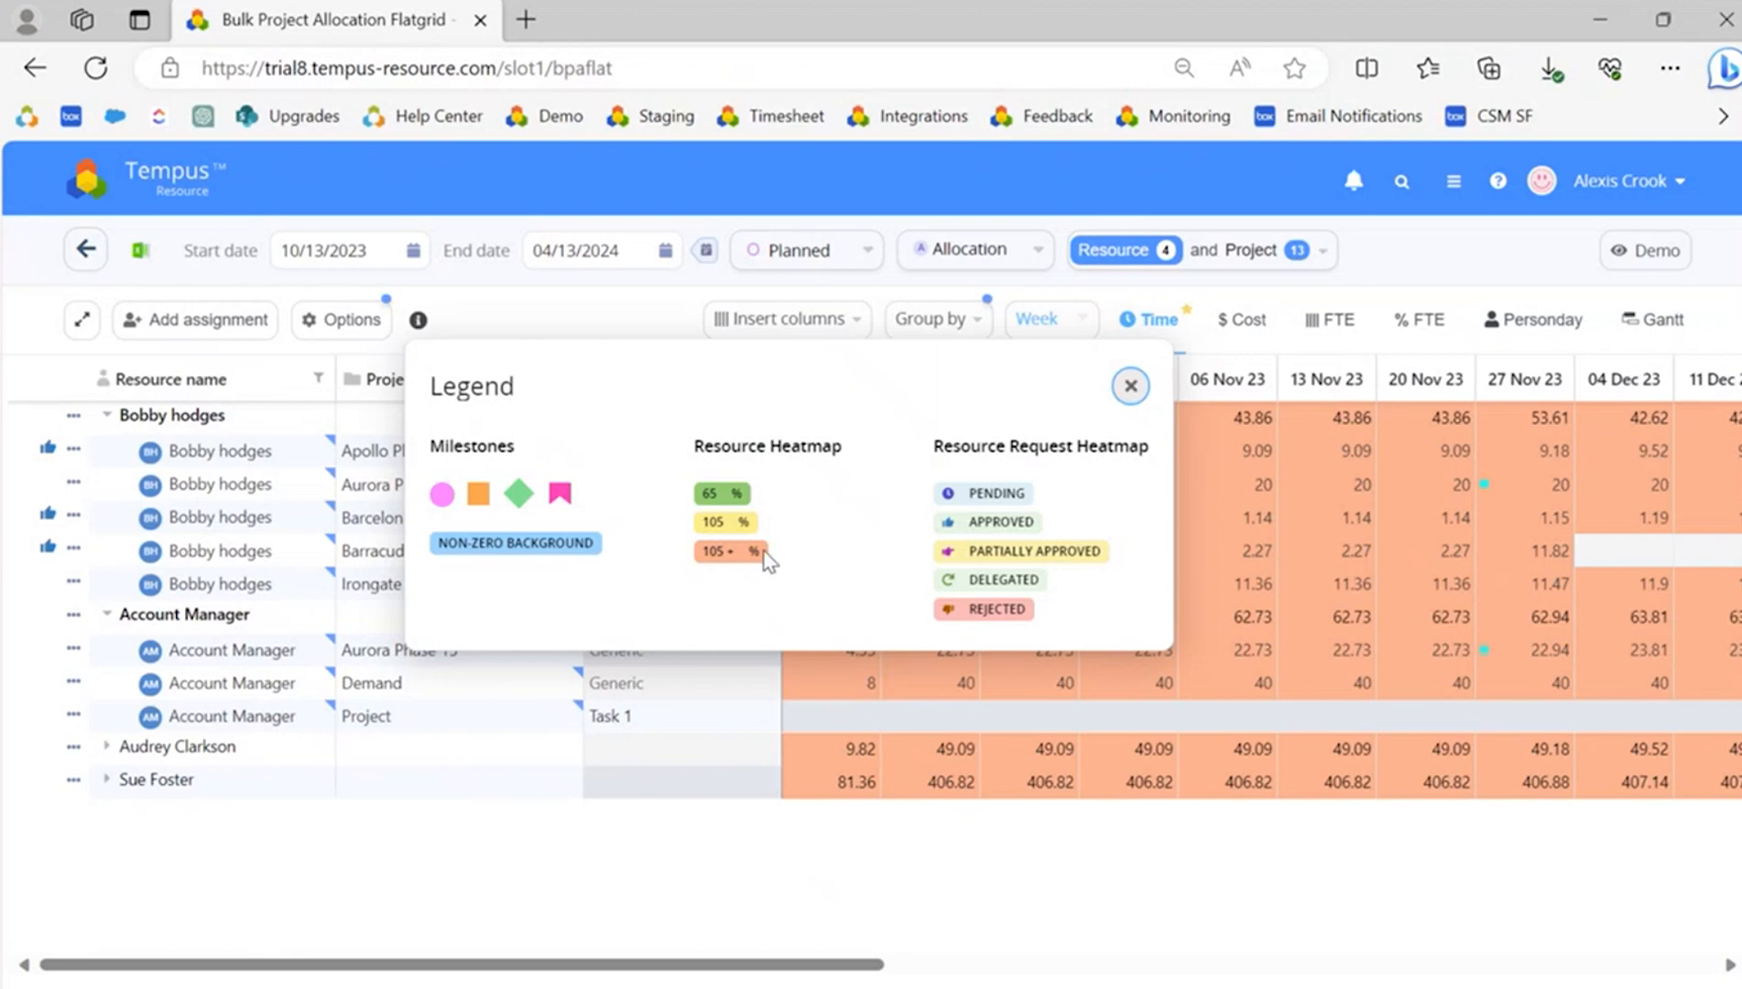
pyautogui.click(1131, 385)
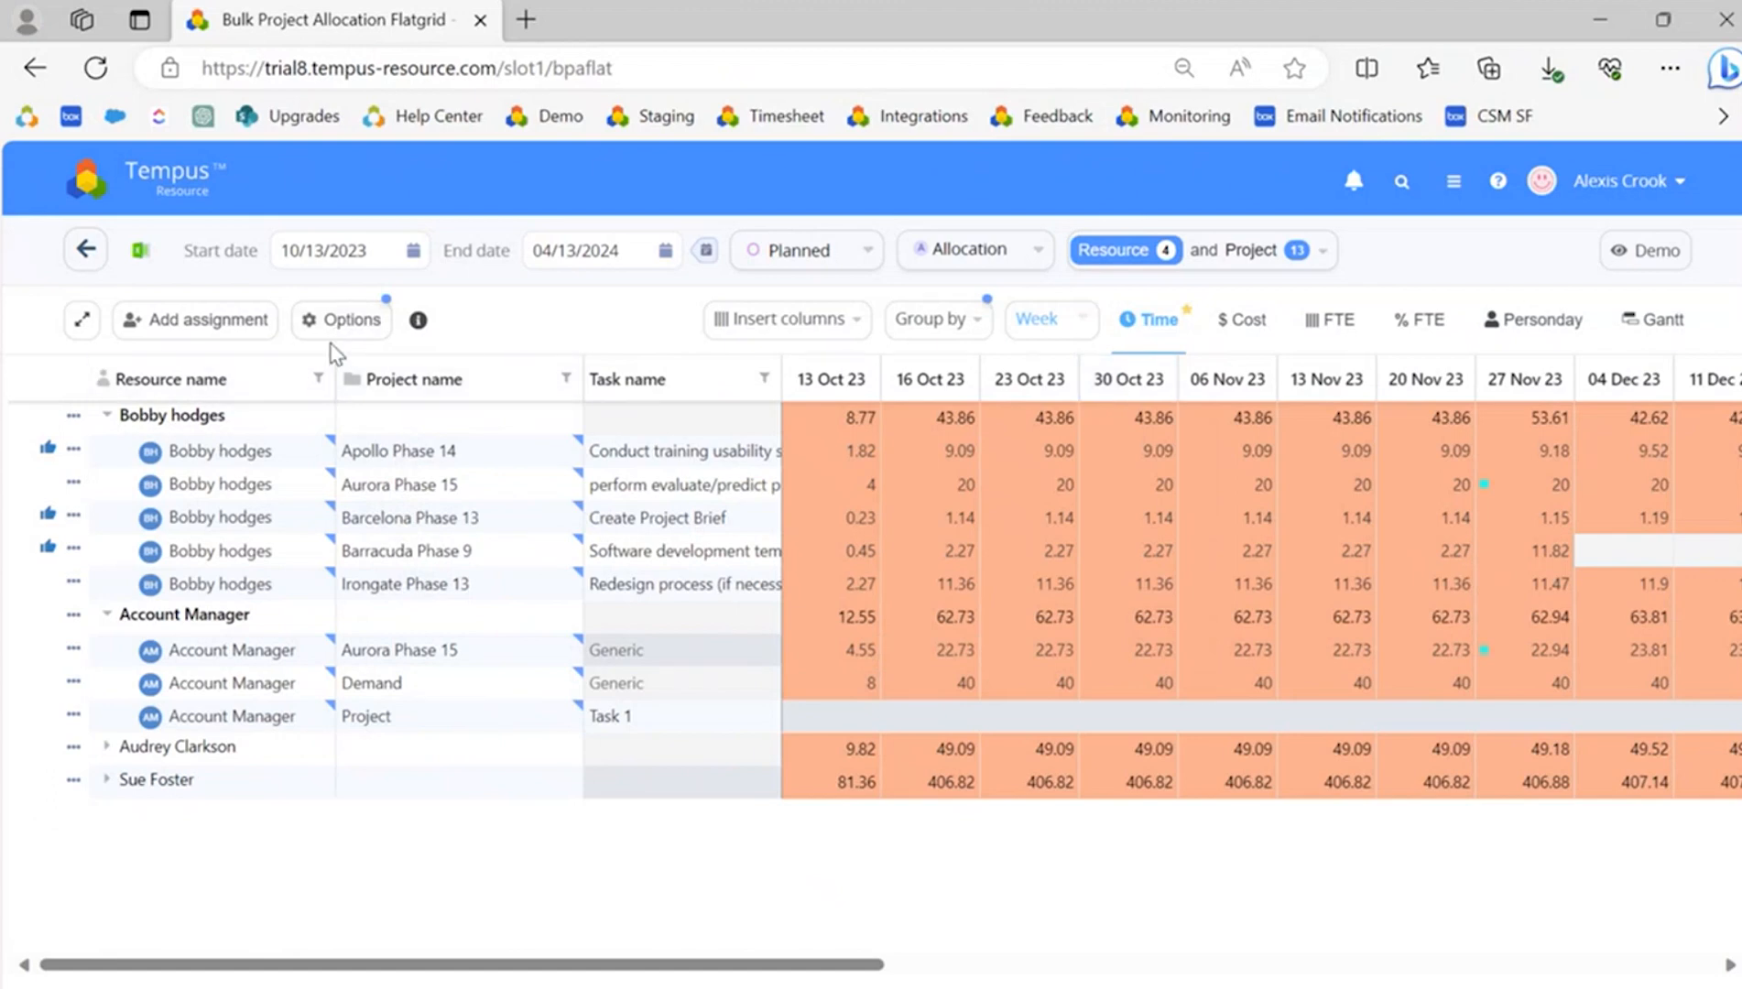
# Switch the grid's overlay heatmap to Resource request
pyautogui.click(339, 321)
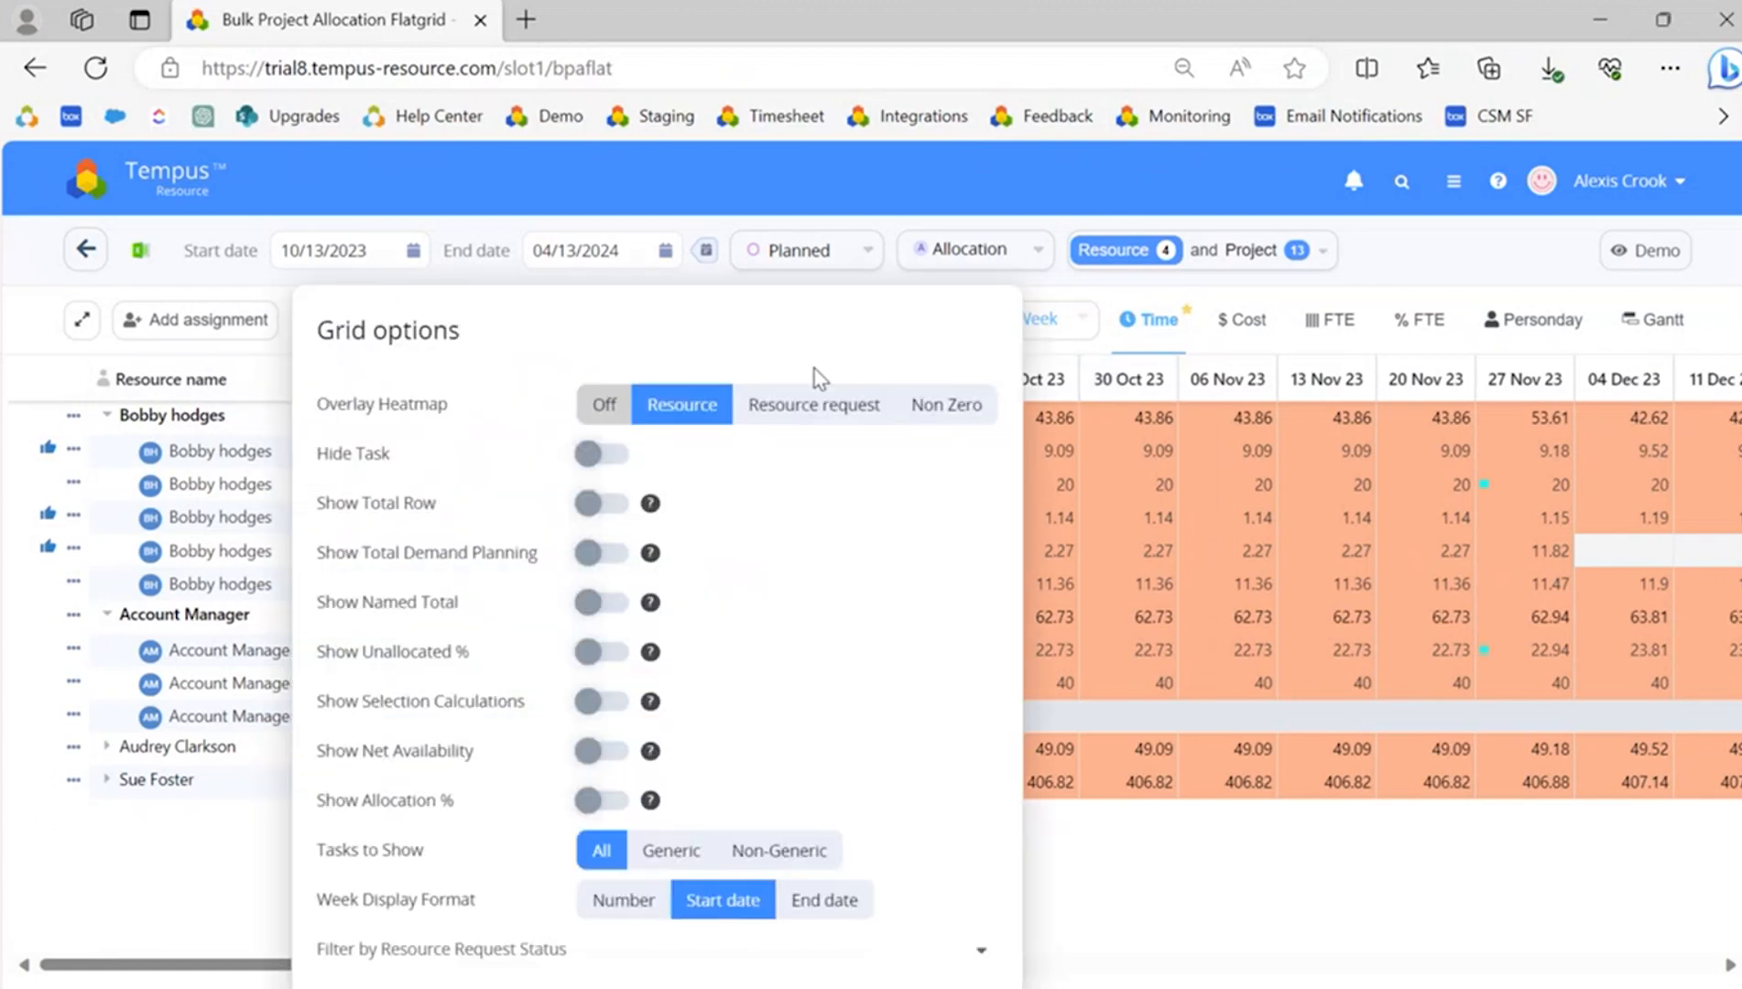
pyautogui.click(822, 417)
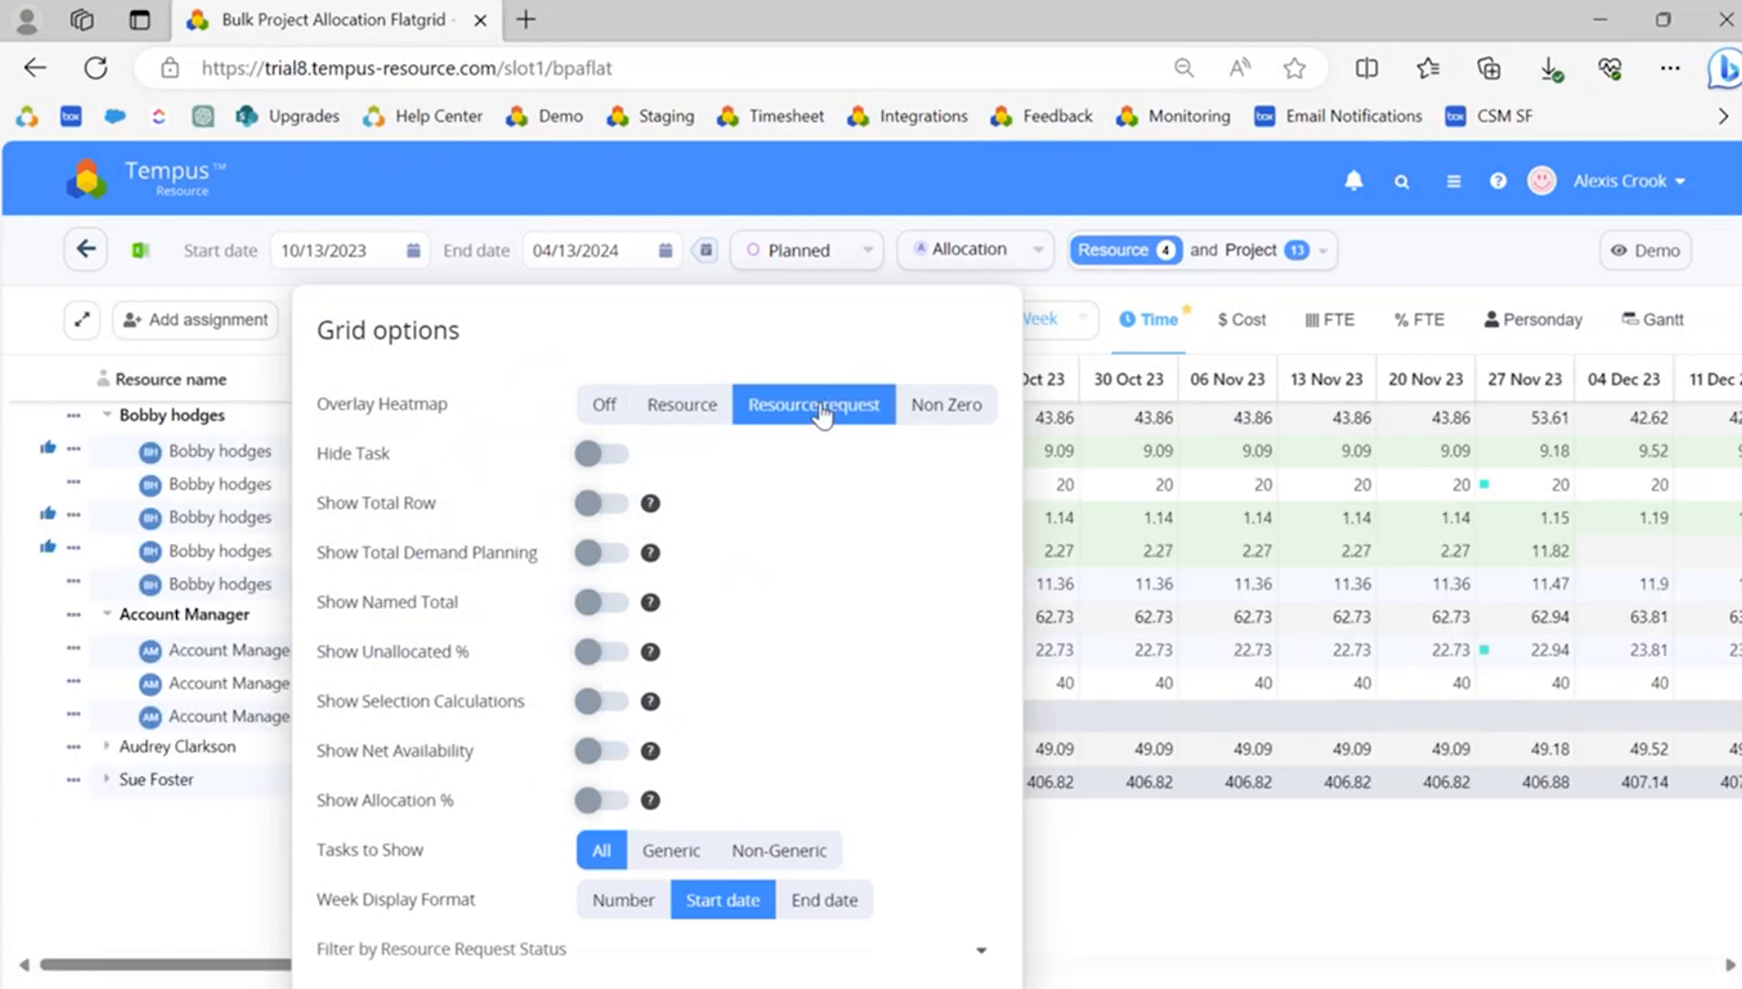
pyautogui.click(1119, 923)
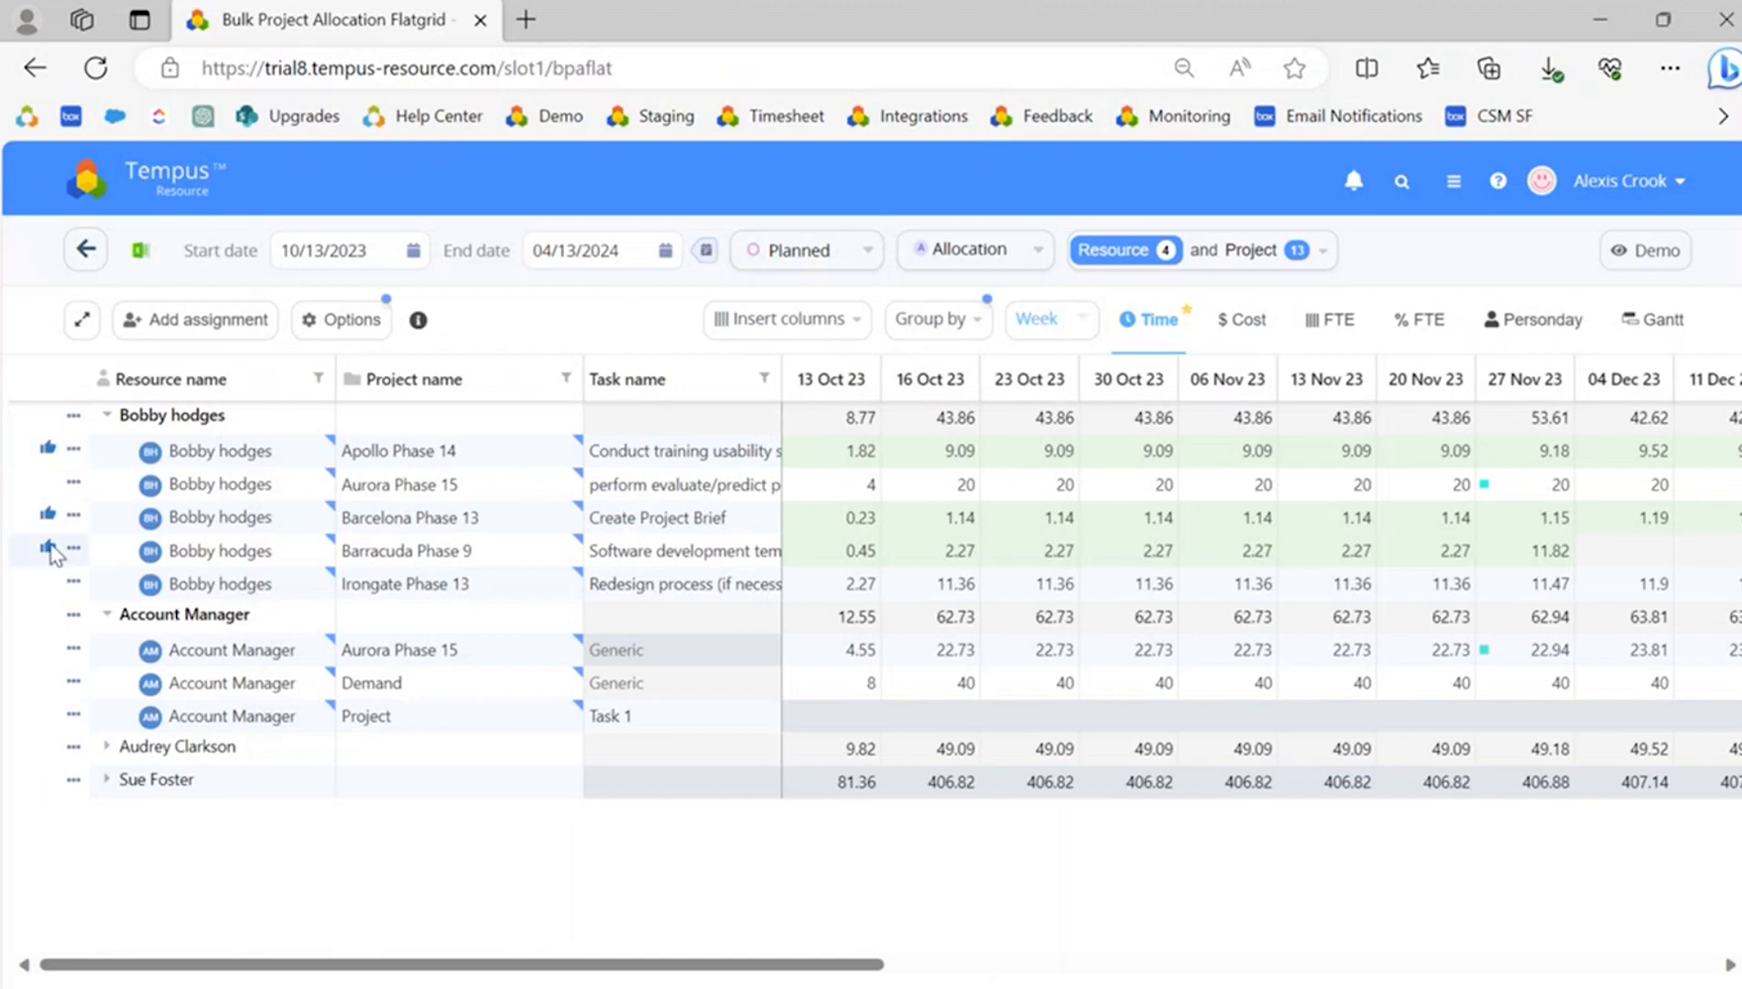
# Expand the two remaining resource groups and check the Resource Request Heatmap statuses in the legend
pyautogui.click(107, 748)
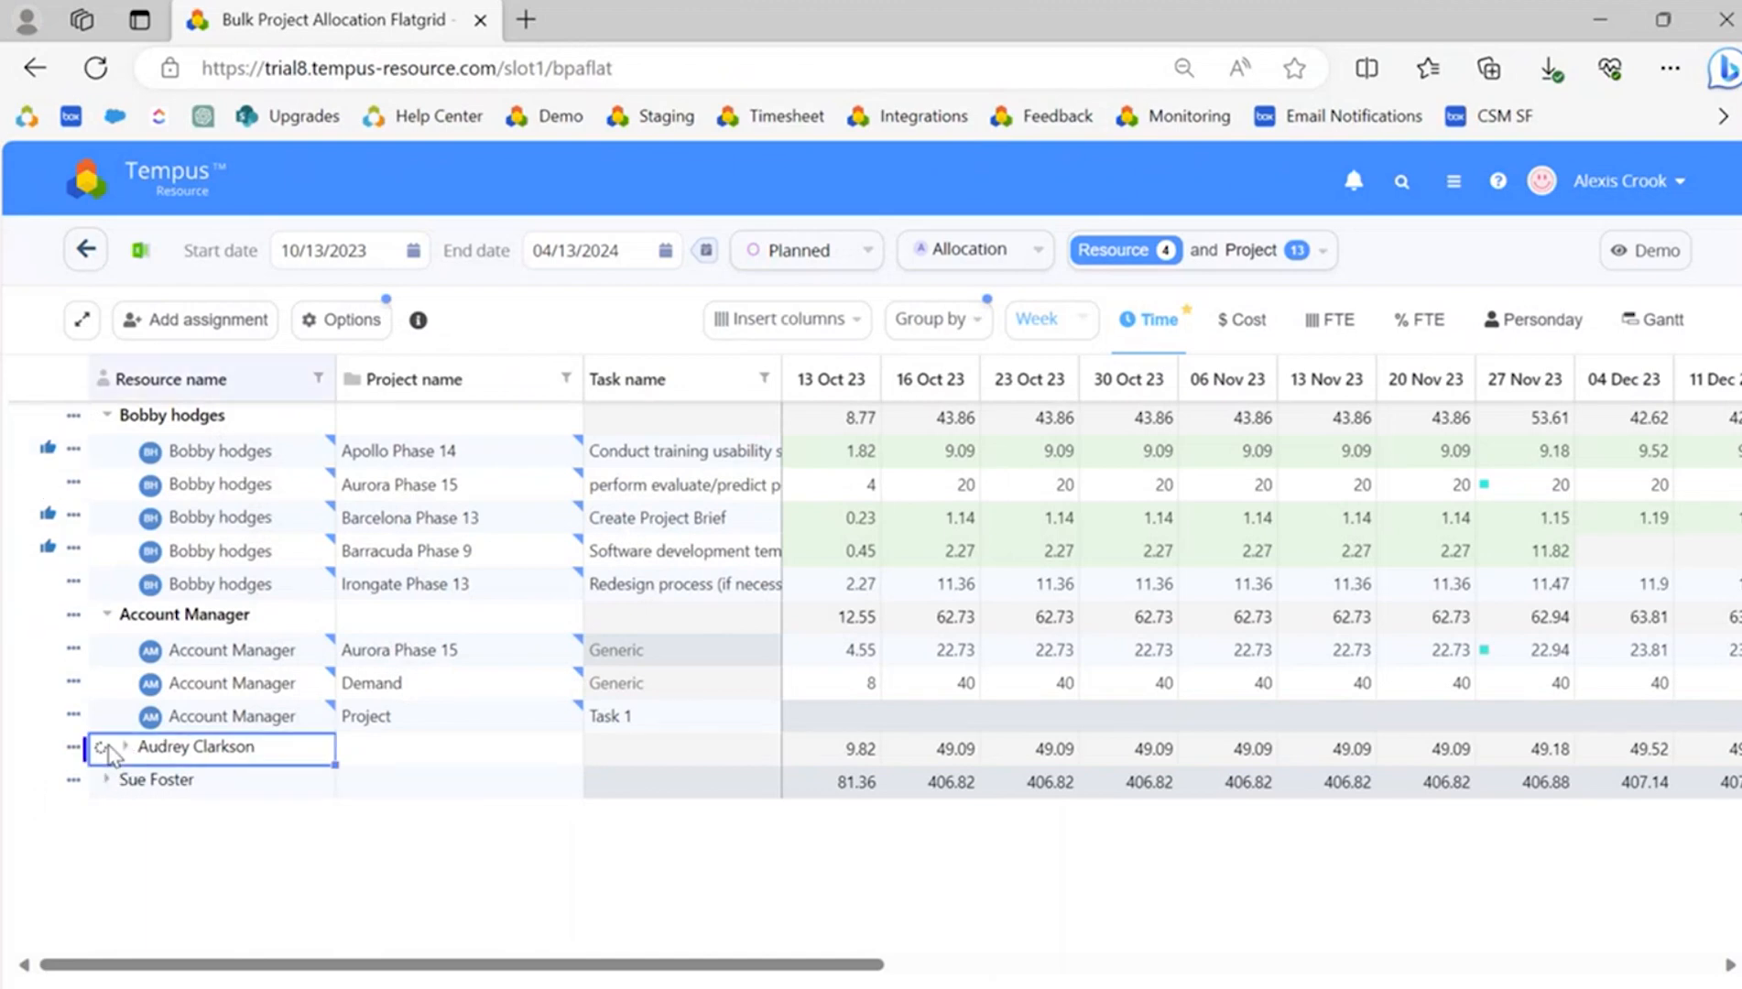
pyautogui.click(109, 878)
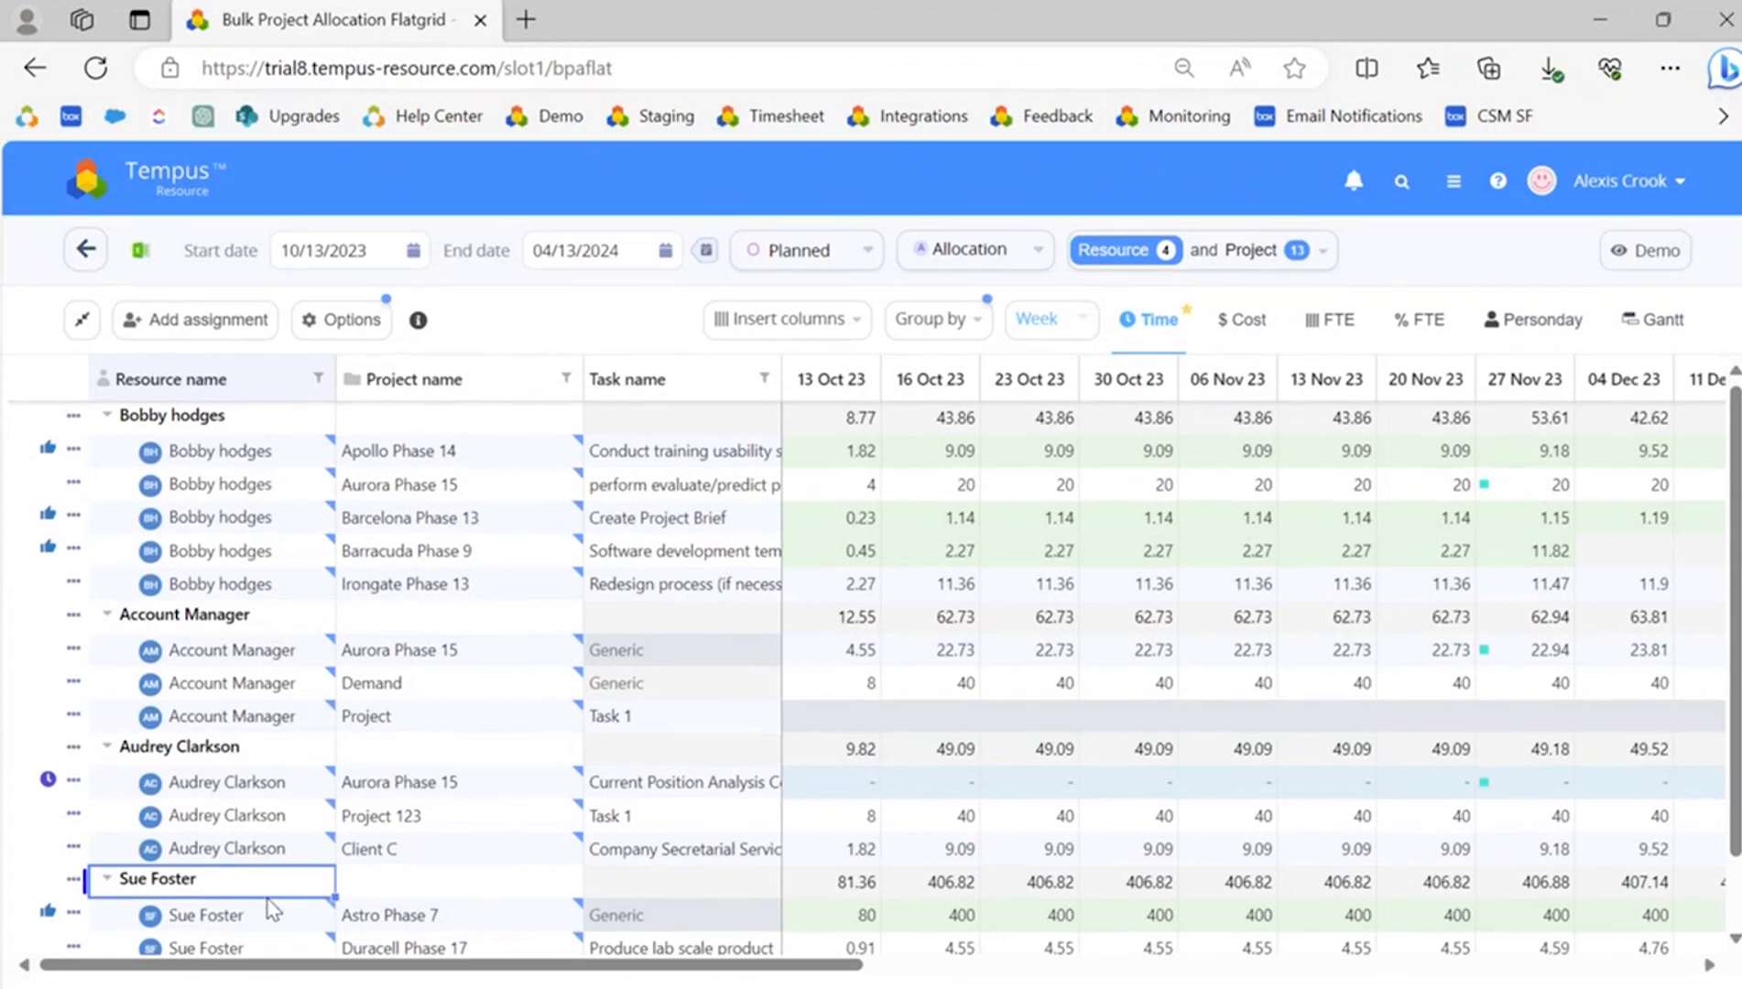
pyautogui.scroll(-1, 330, 884)
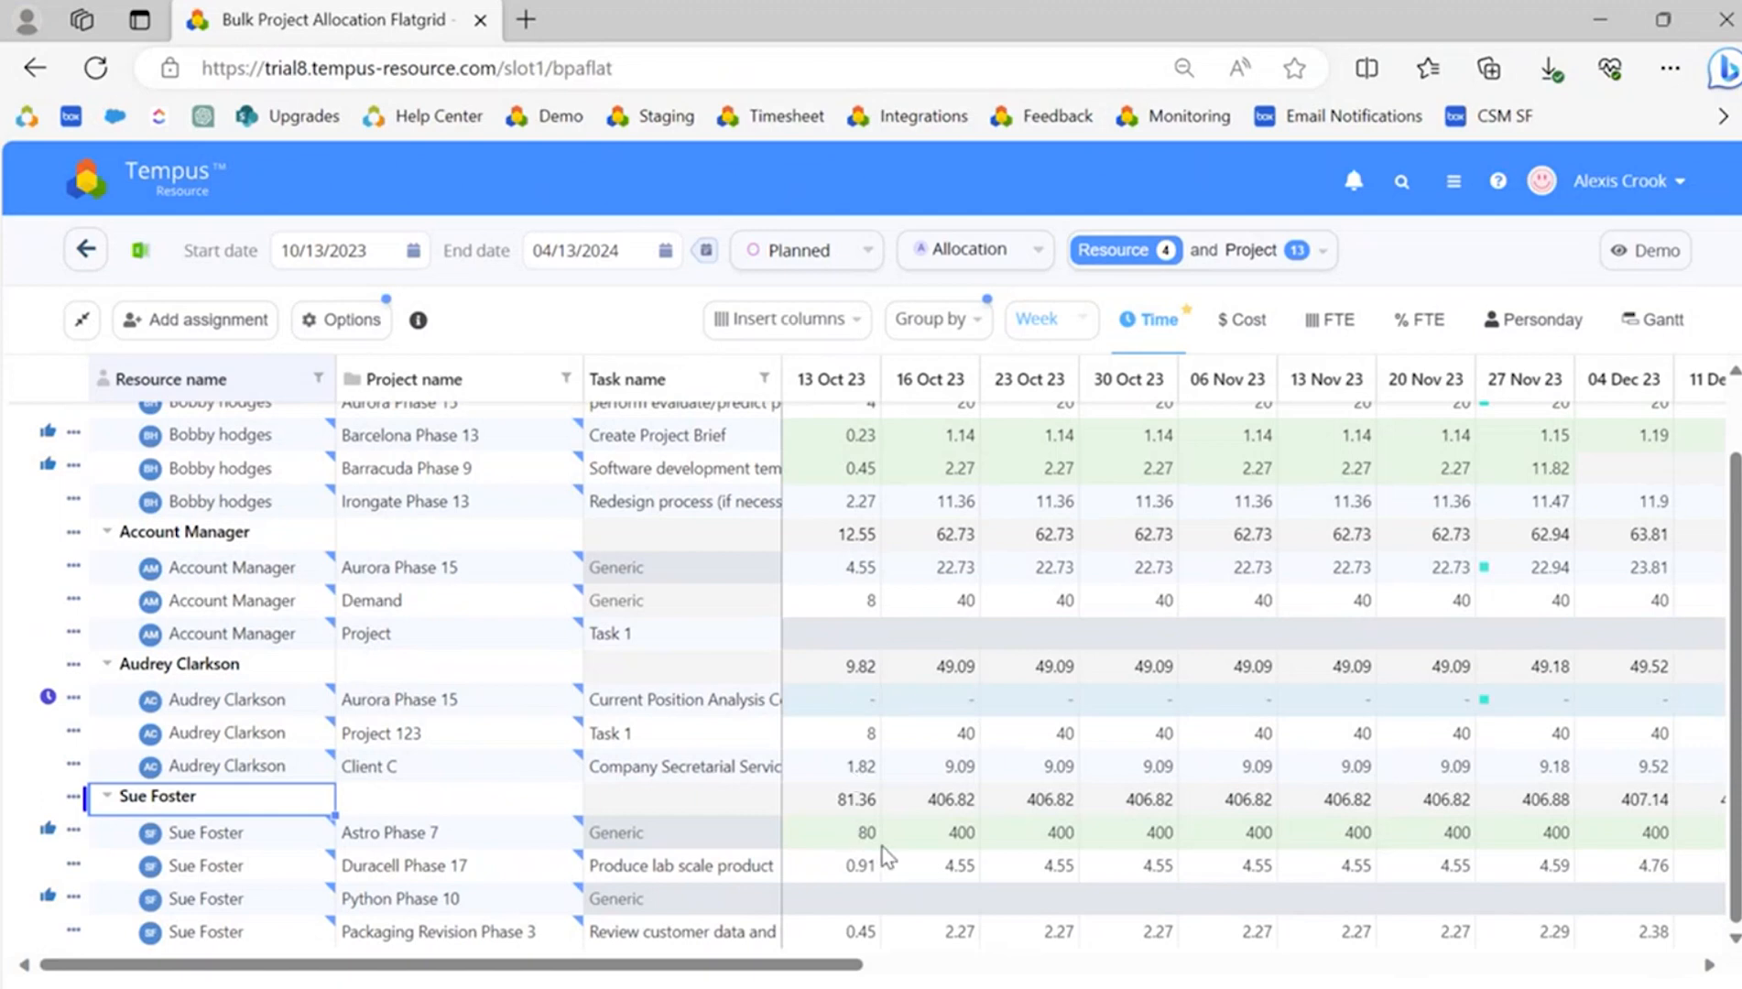
pyautogui.scroll(1, 879, 847)
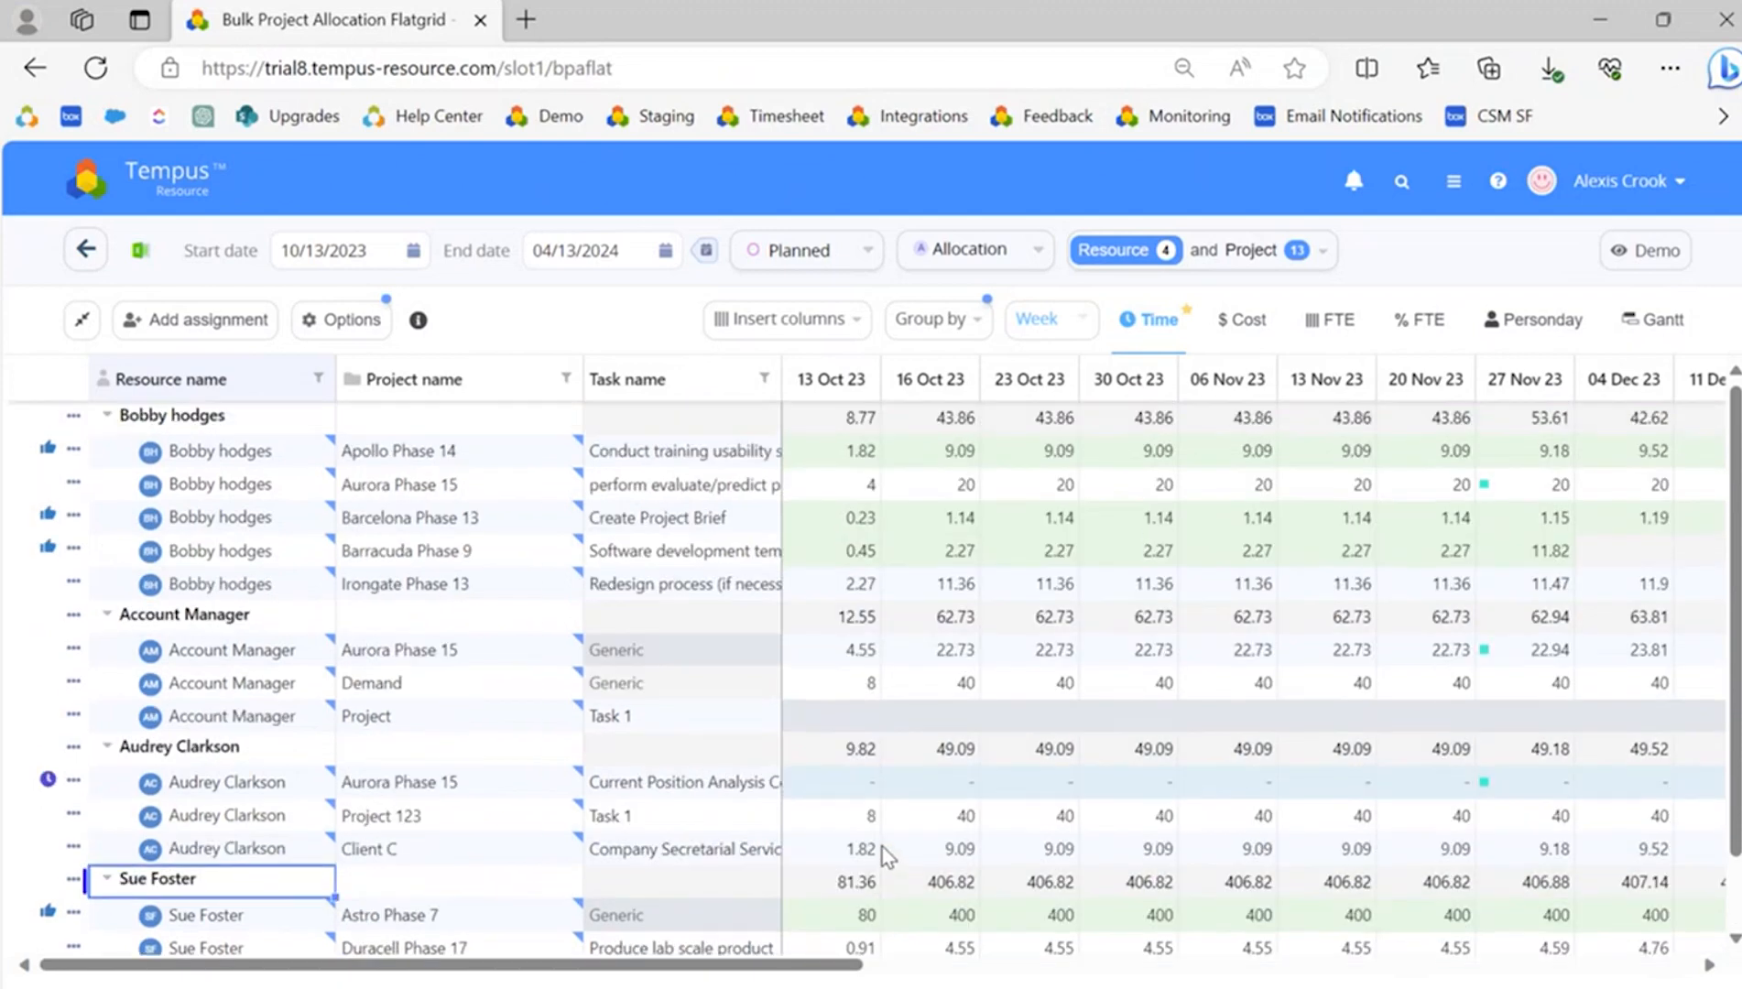
pyautogui.click(418, 321)
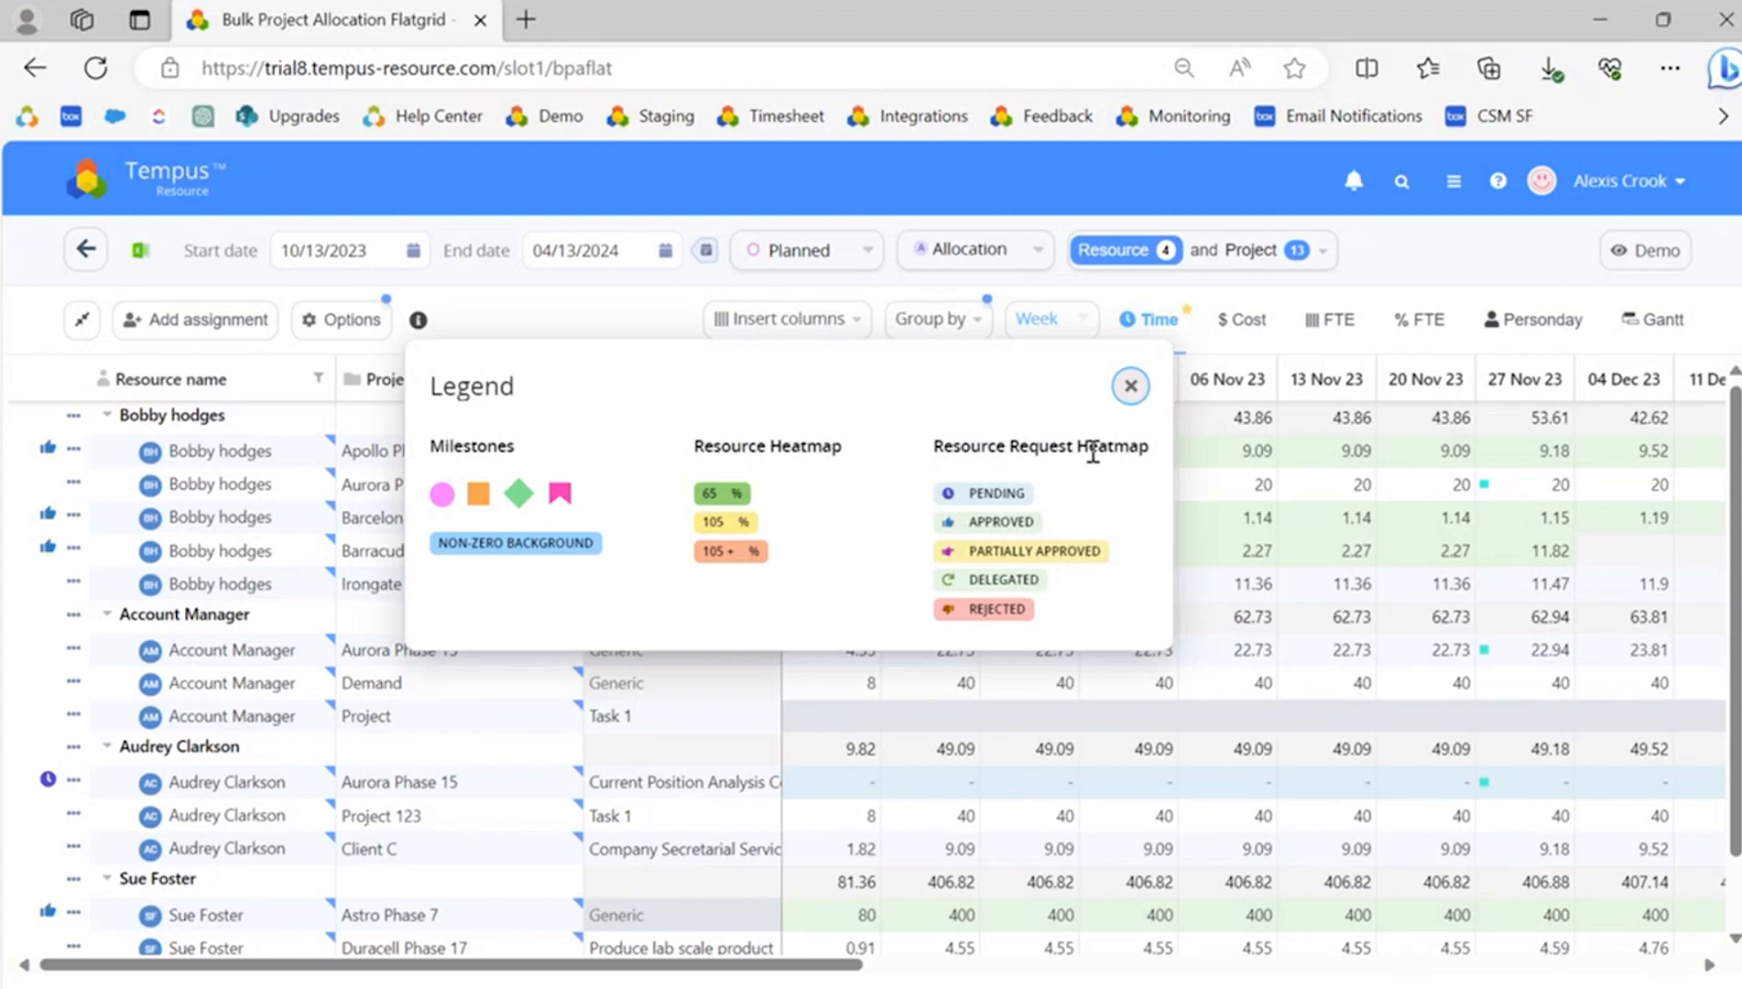
pyautogui.click(1130, 386)
# Switch the overlay heatmap to Non Zero and look over the highlighted allocations across resources and weeks
pyautogui.click(351, 321)
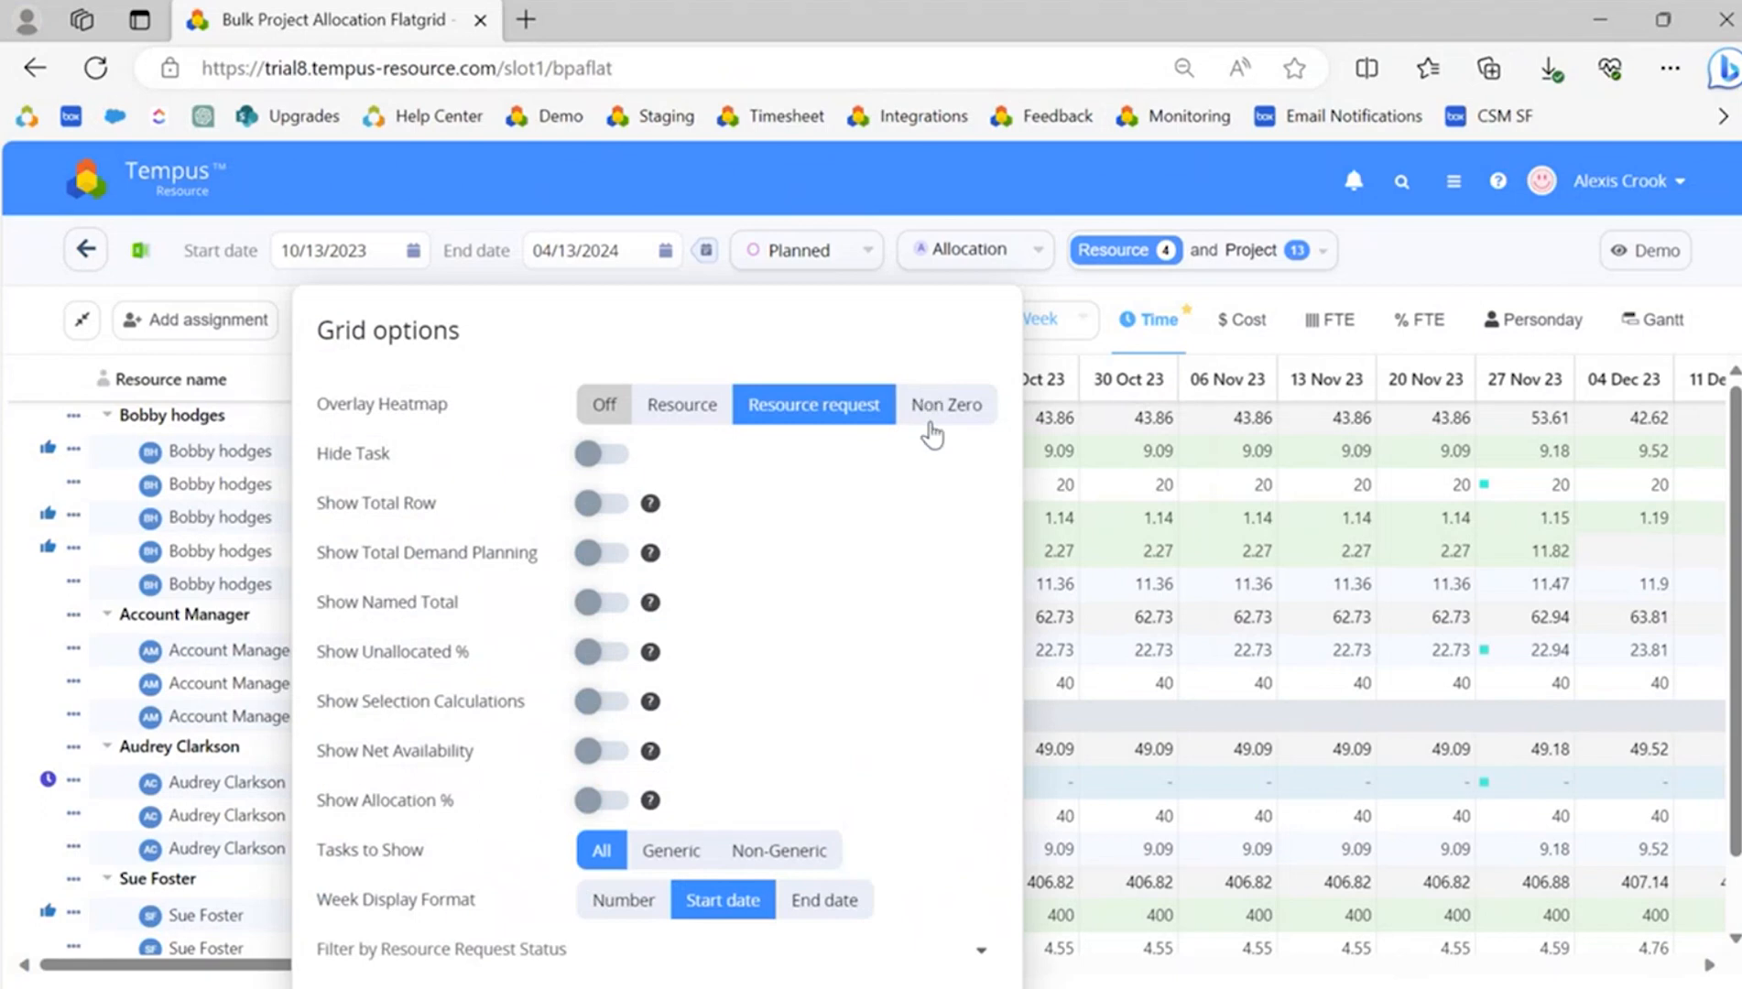
pyautogui.click(932, 414)
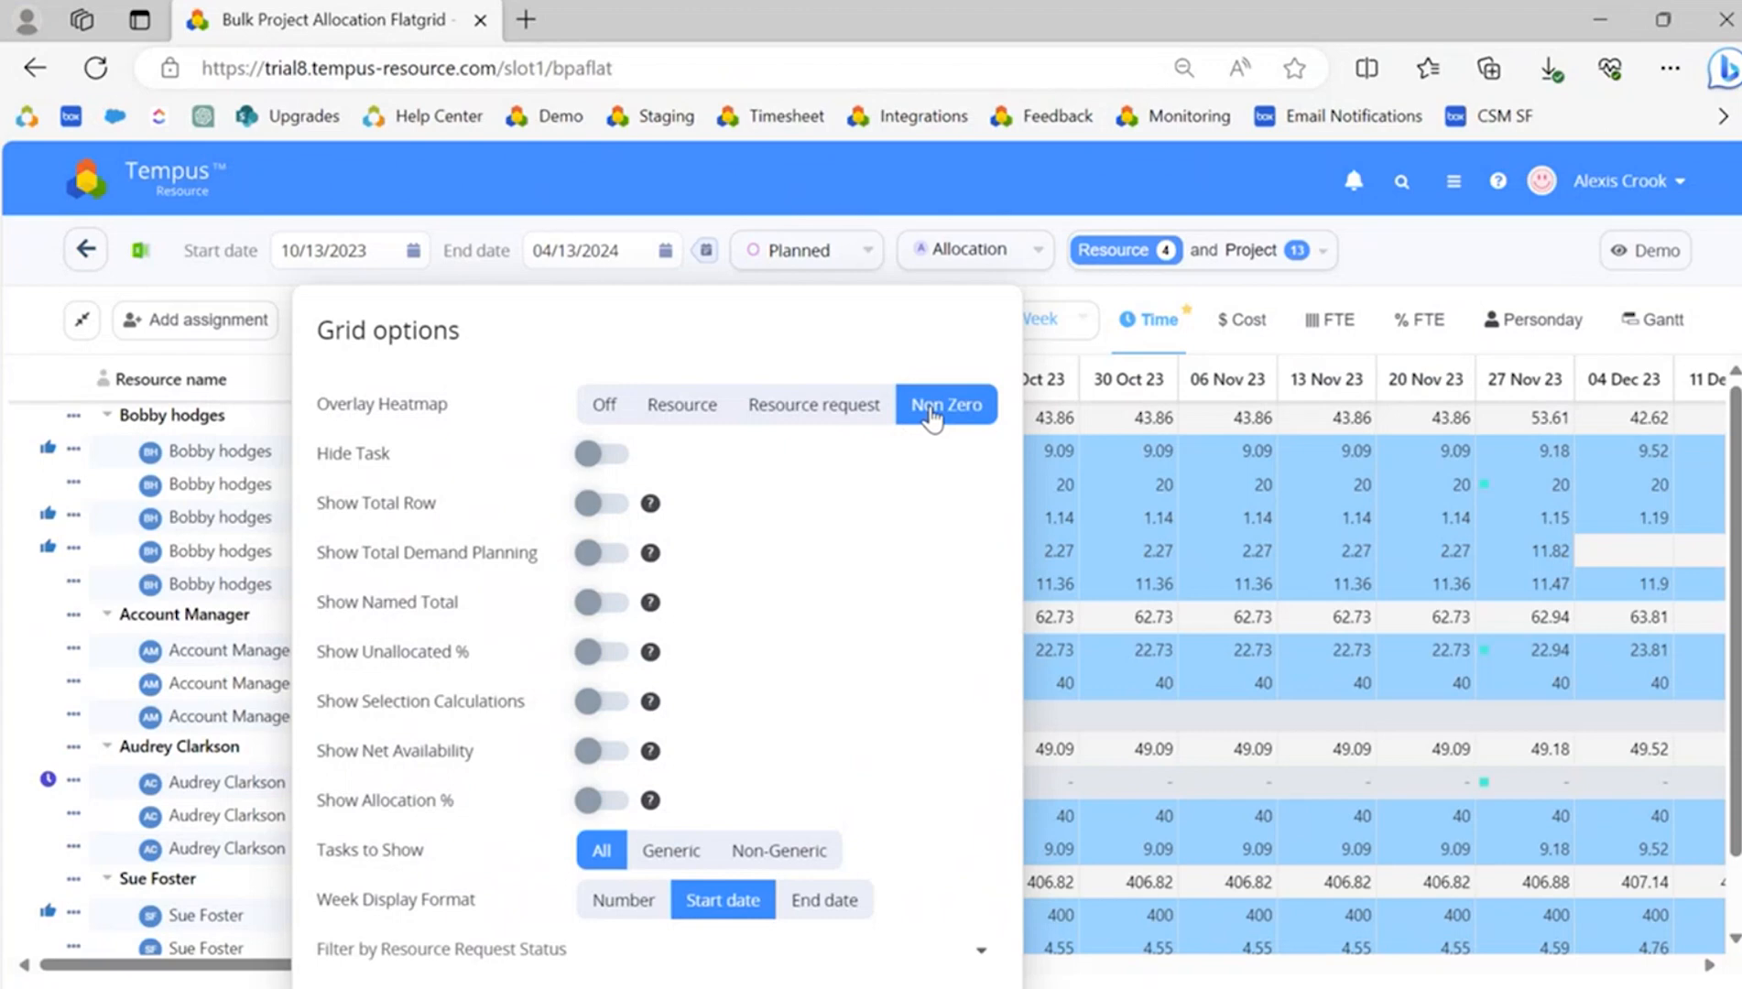
pyautogui.click(282, 292)
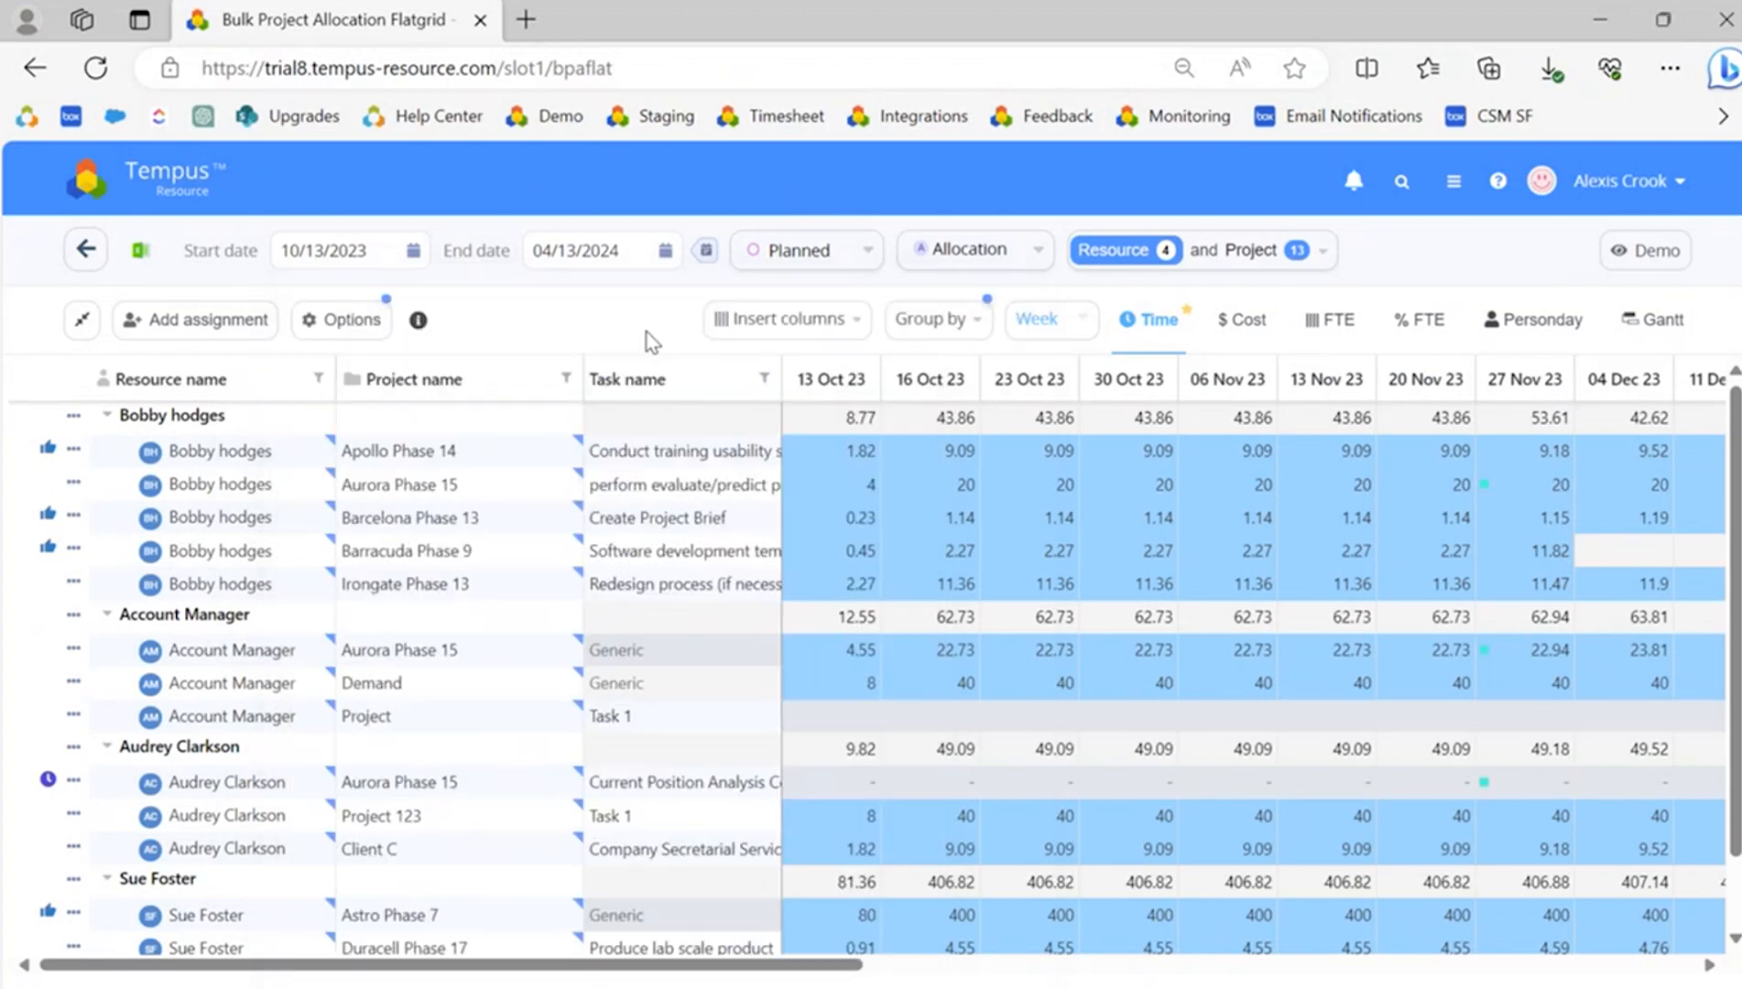
pyautogui.scroll(-1, 836, 653)
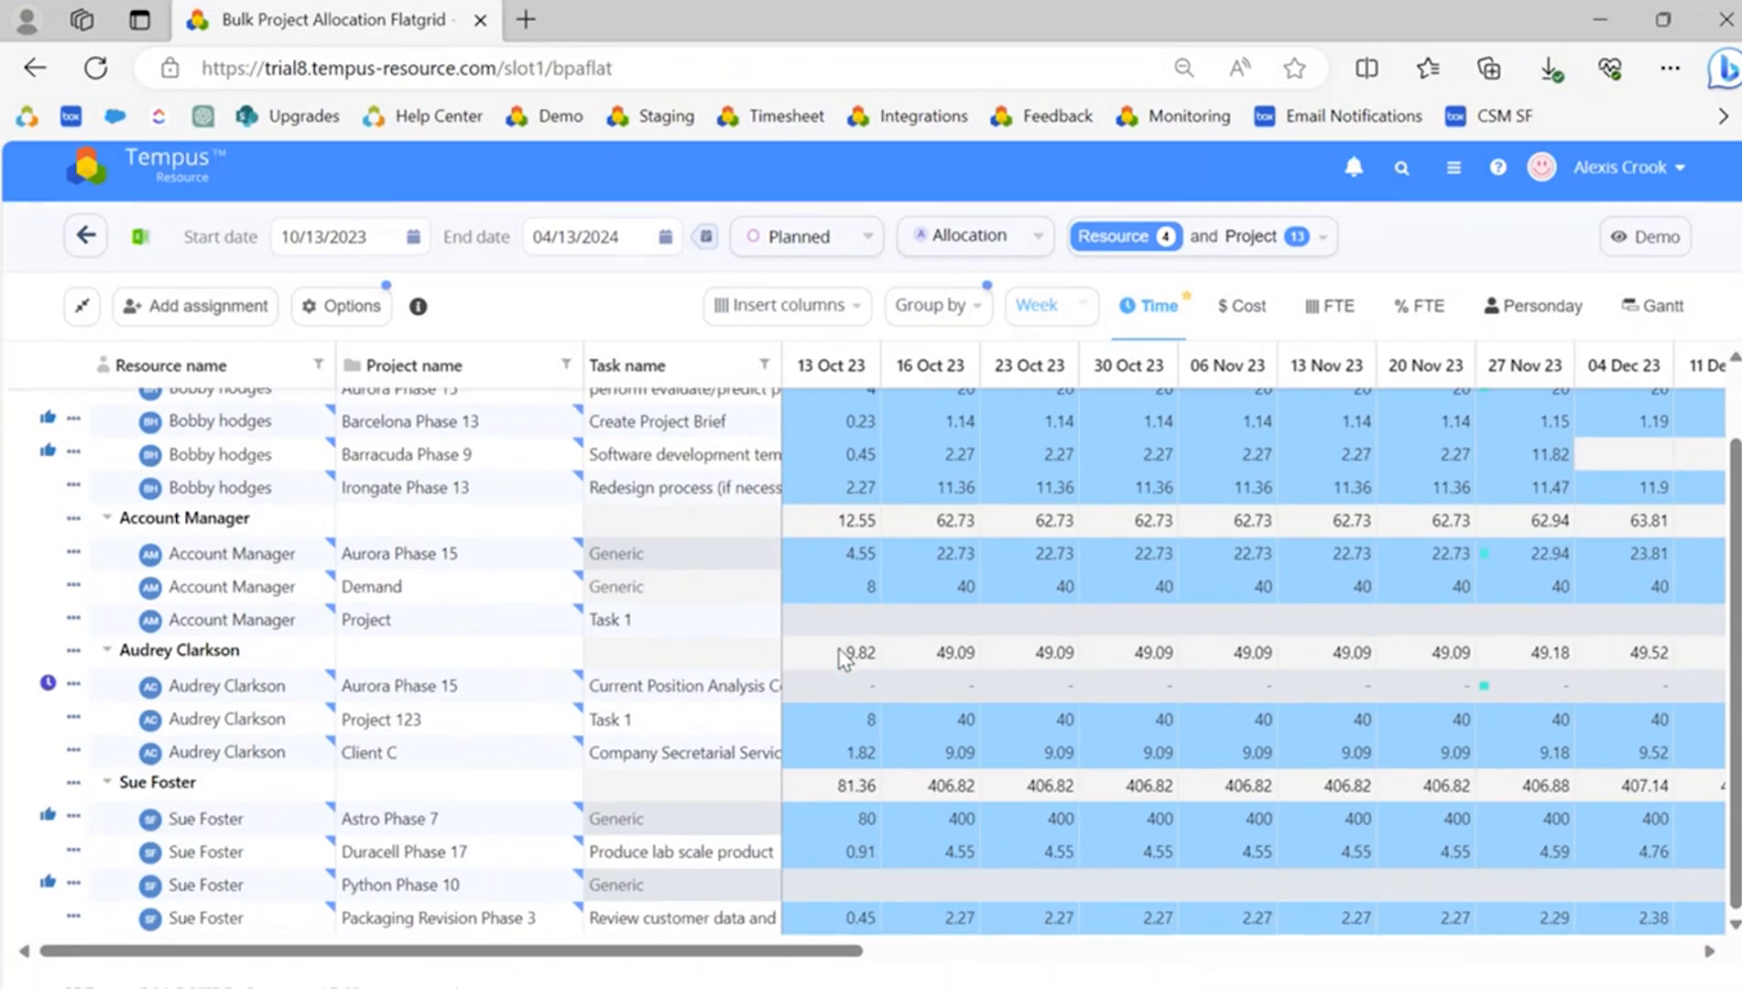
pyautogui.scroll(1, 882, 754)
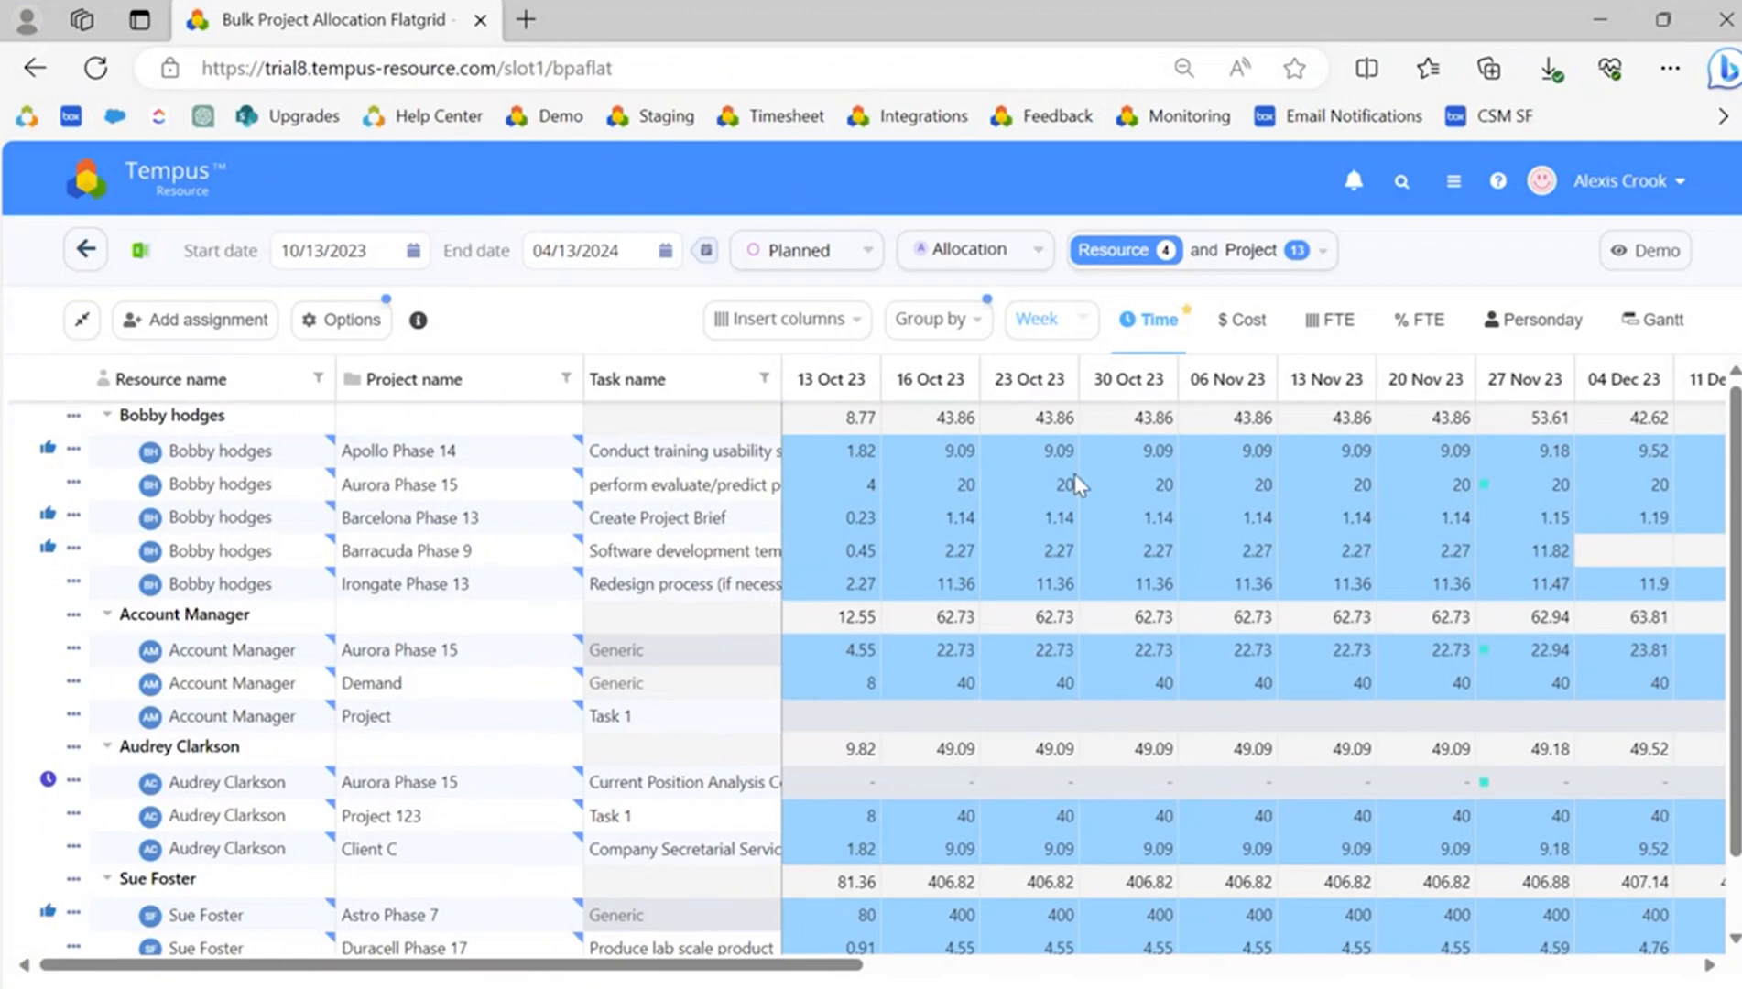
pyautogui.hscroll(3, 1074, 474)
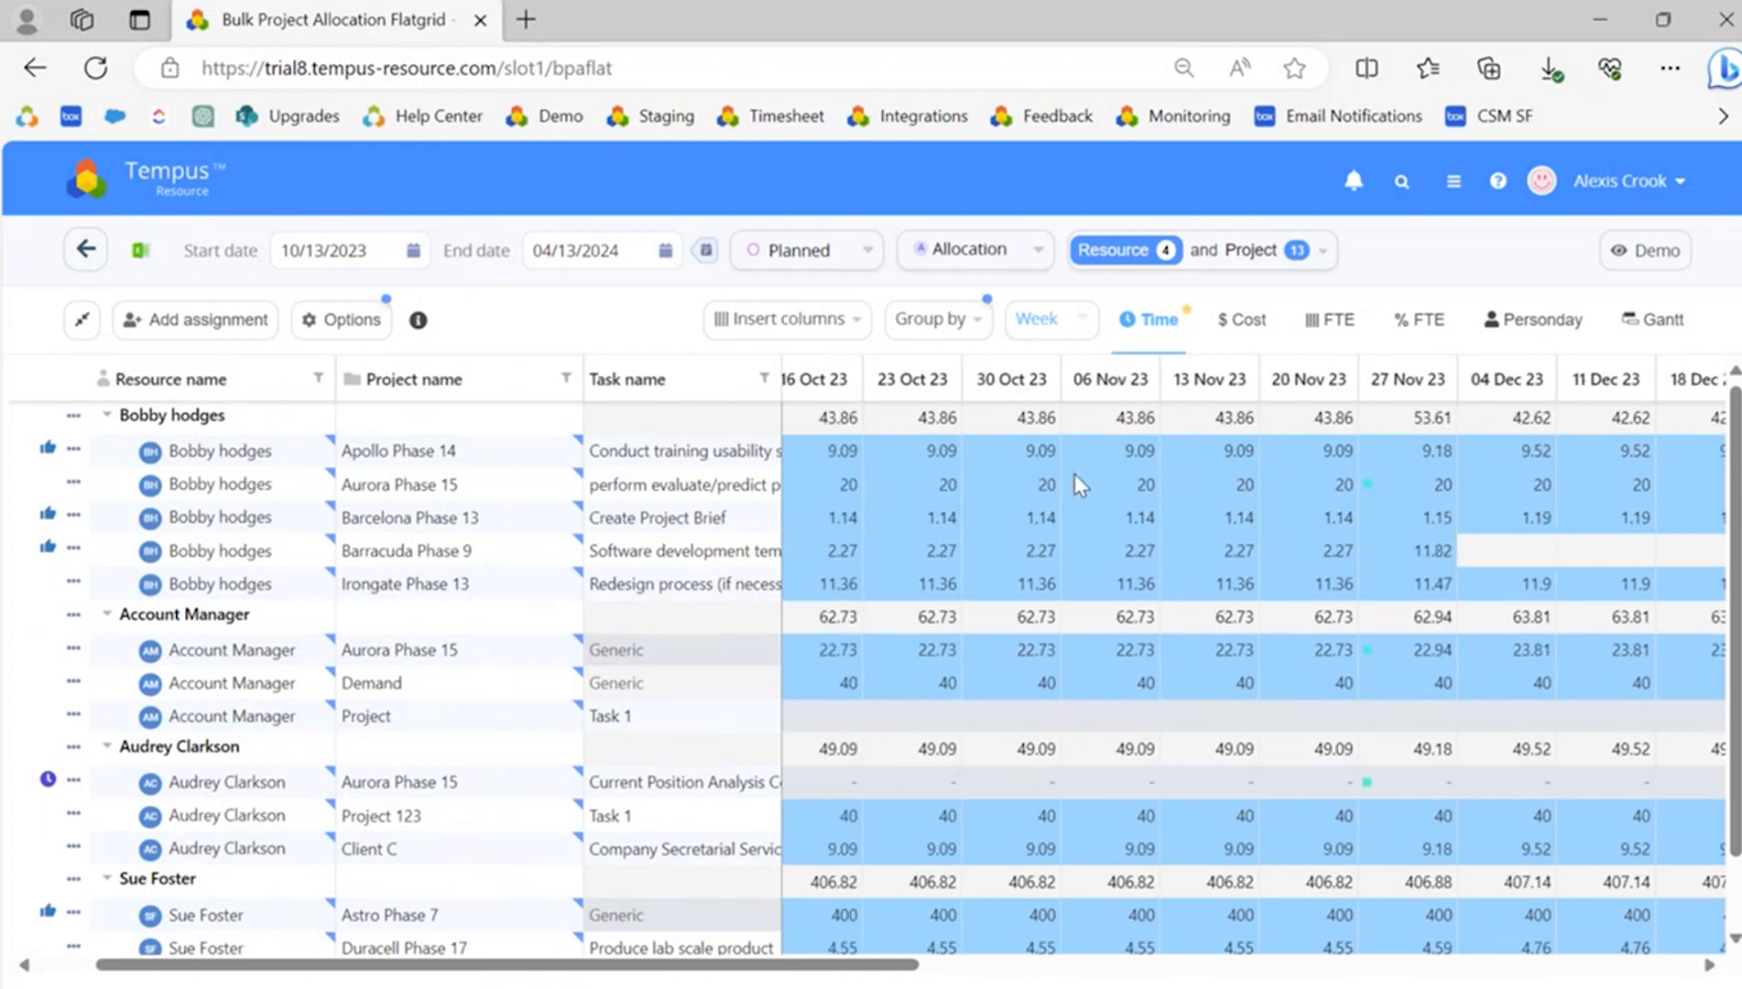
pyautogui.hscroll(-2, 1074, 474)
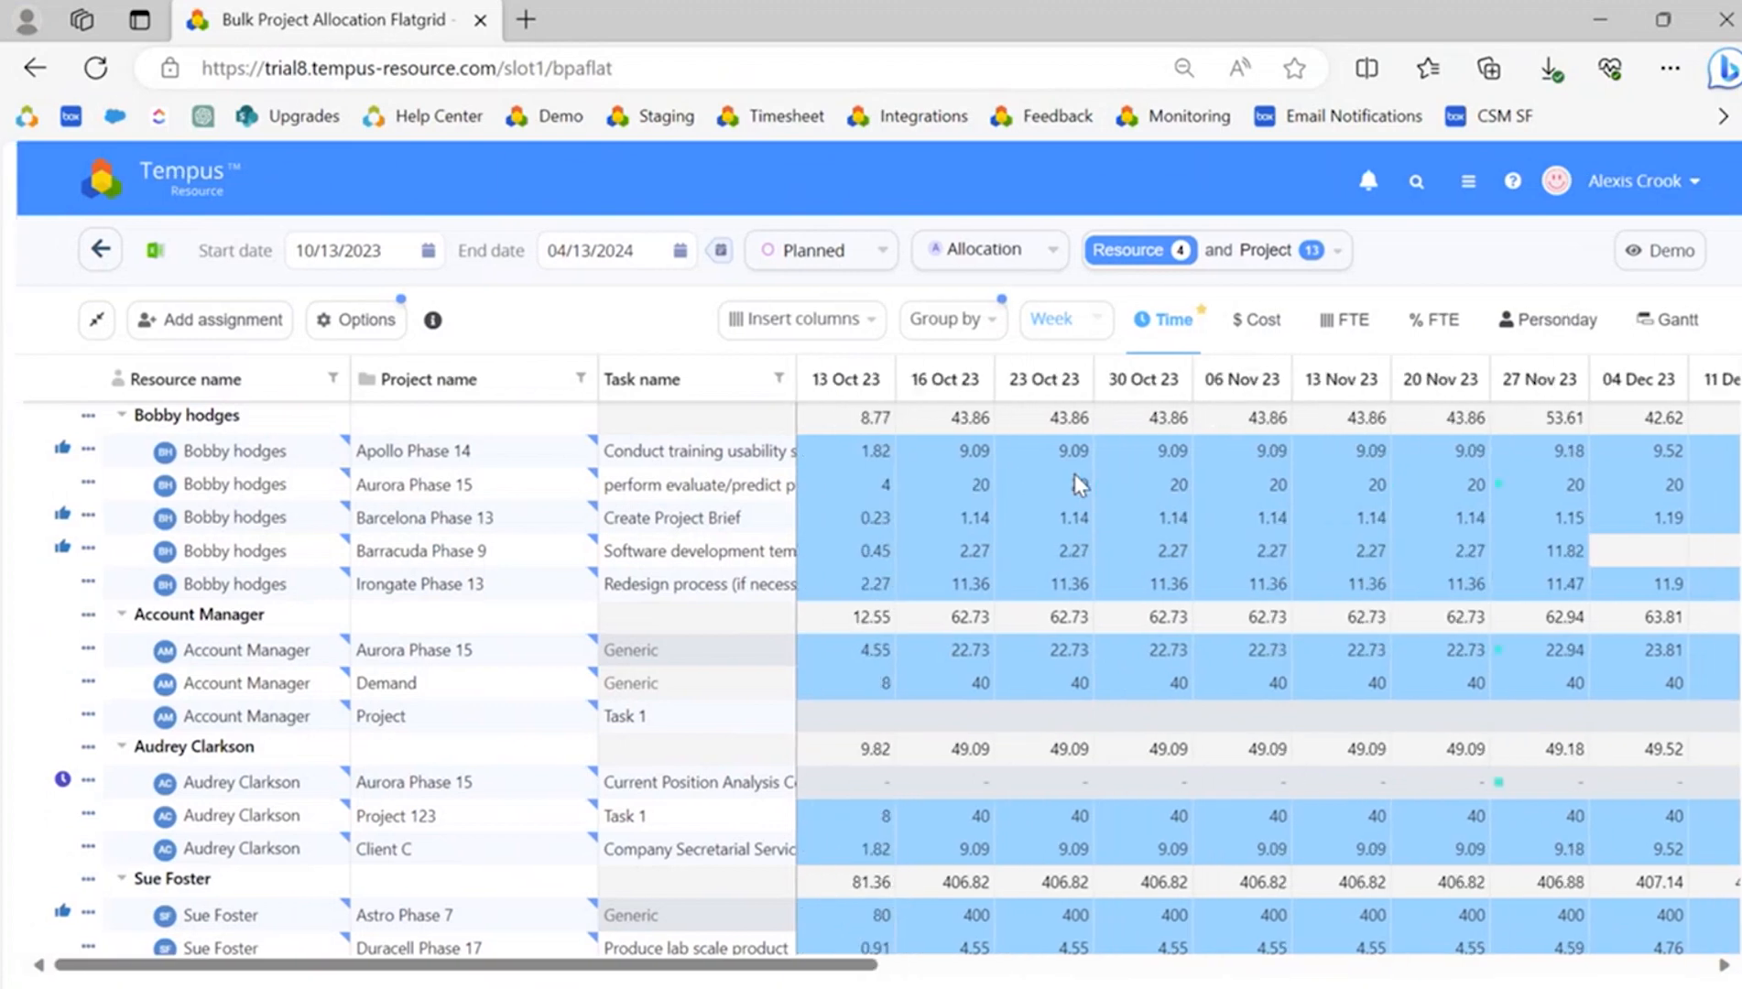
# Turn off the overlay heatmap and collapse all four resource groups
pyautogui.click(339, 320)
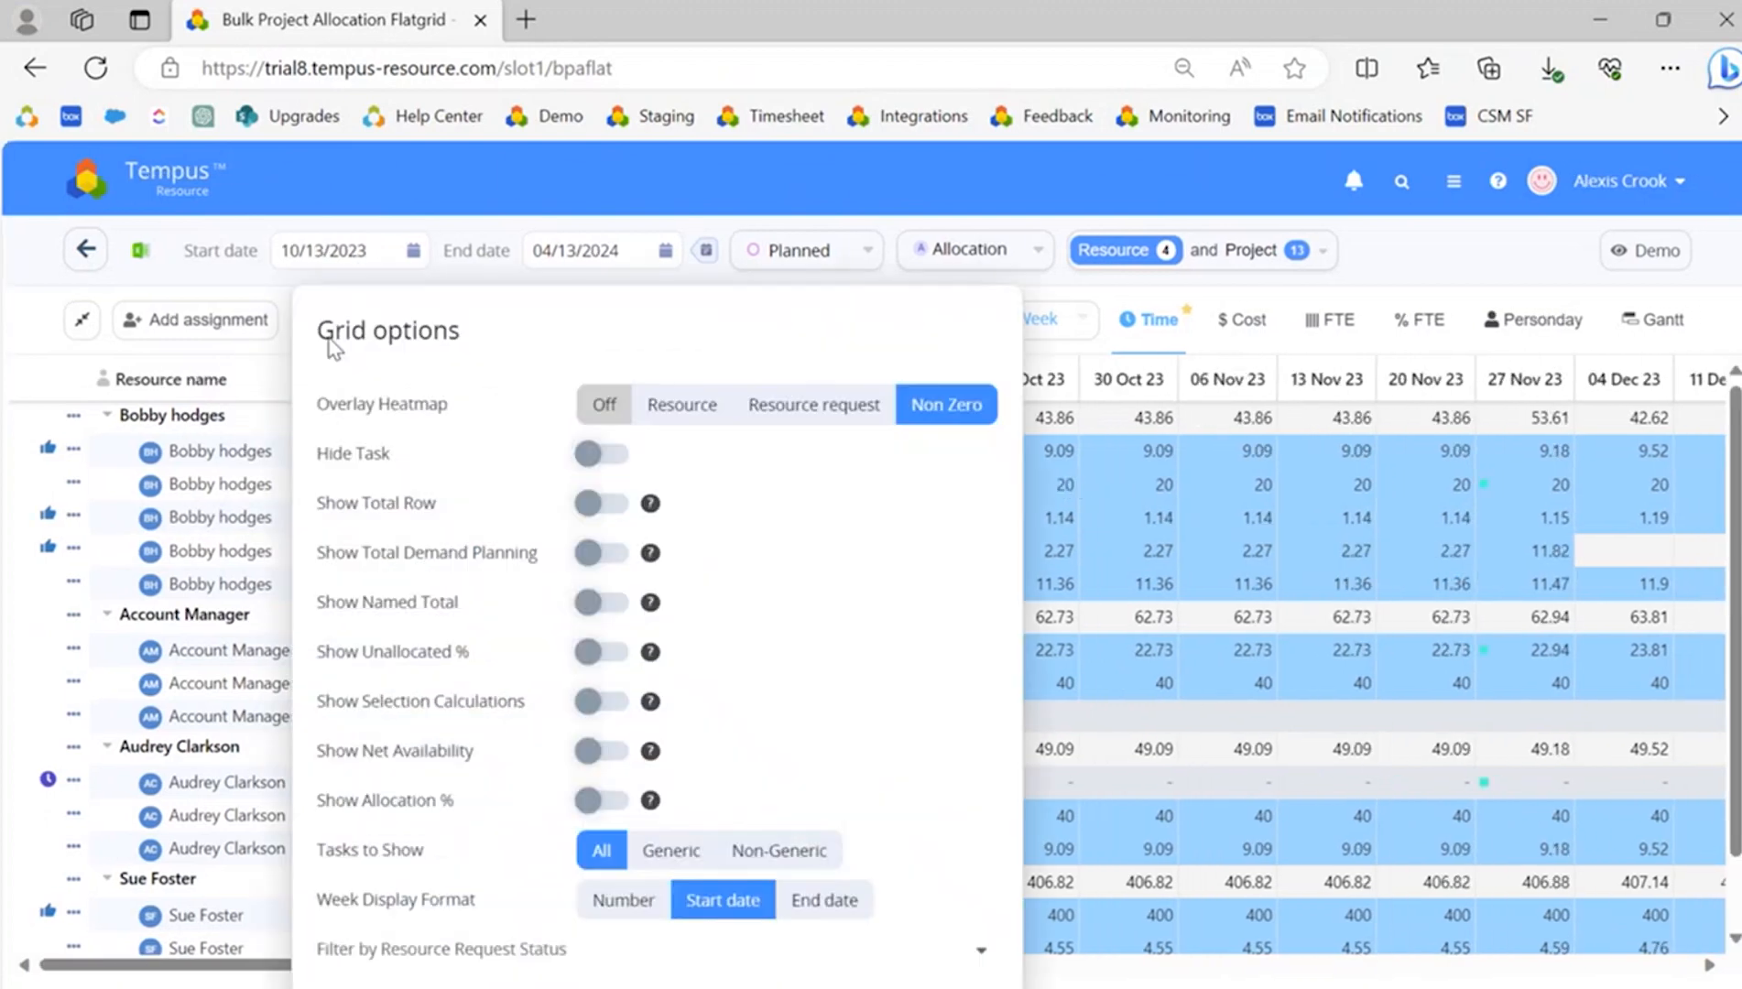
pyautogui.click(606, 410)
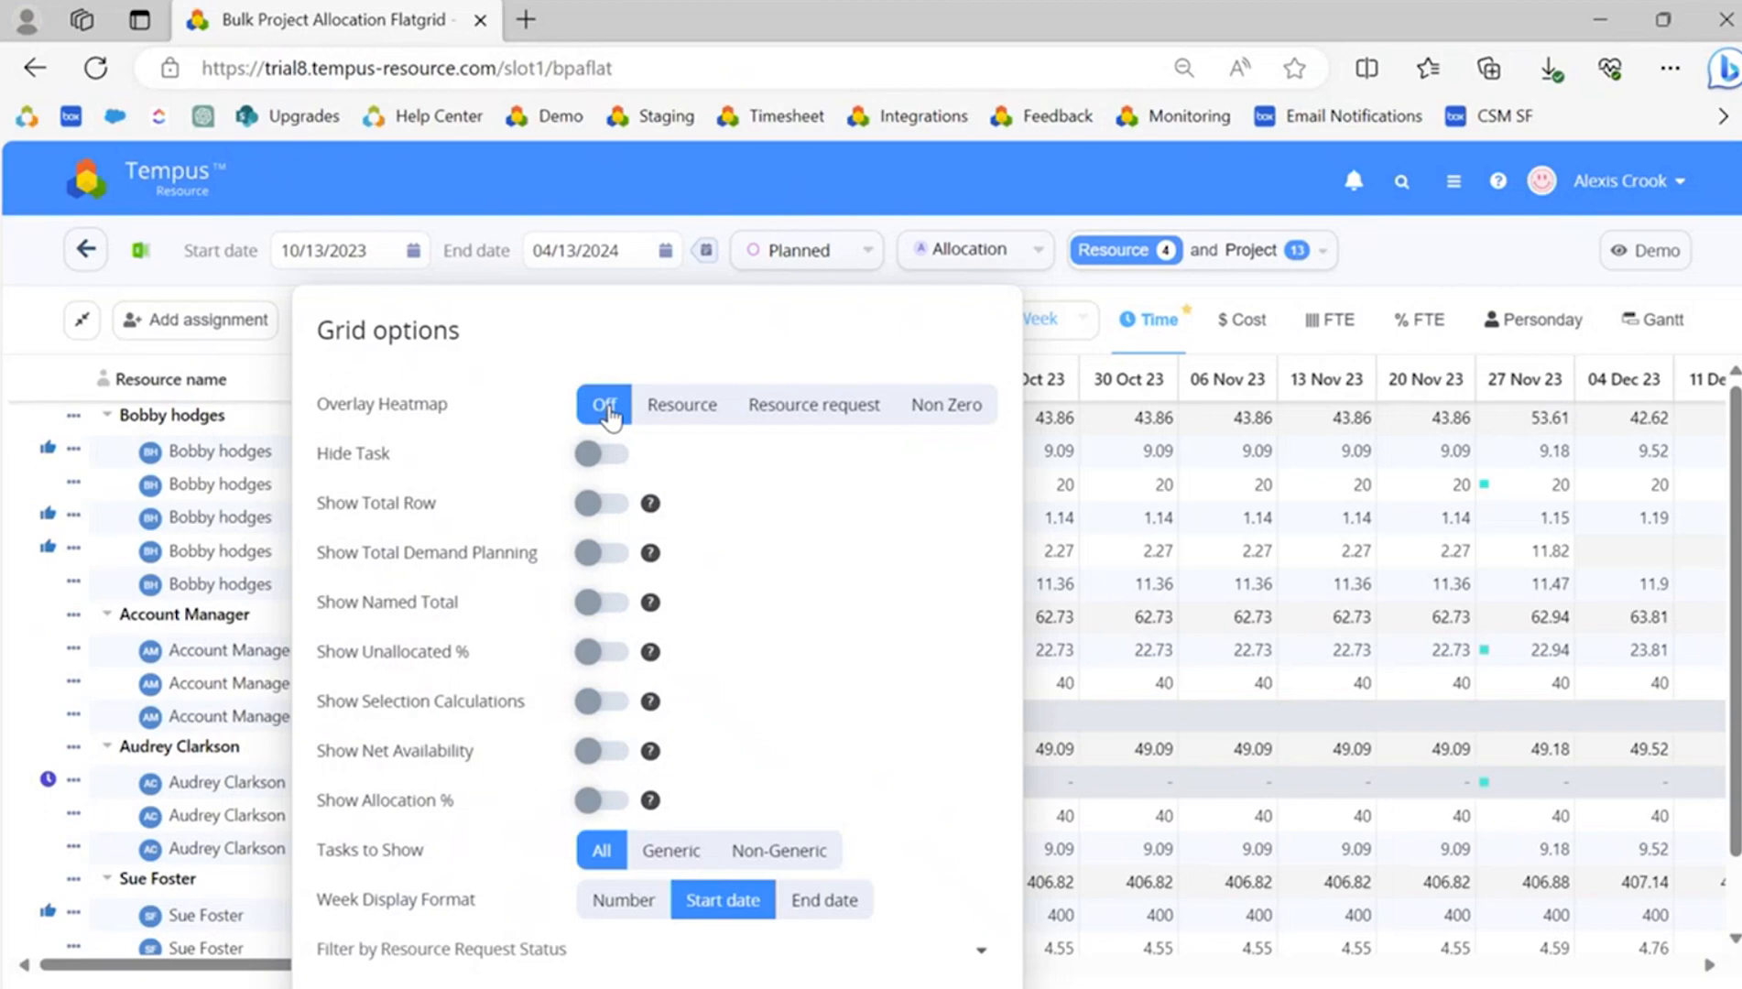
pyautogui.click(108, 415)
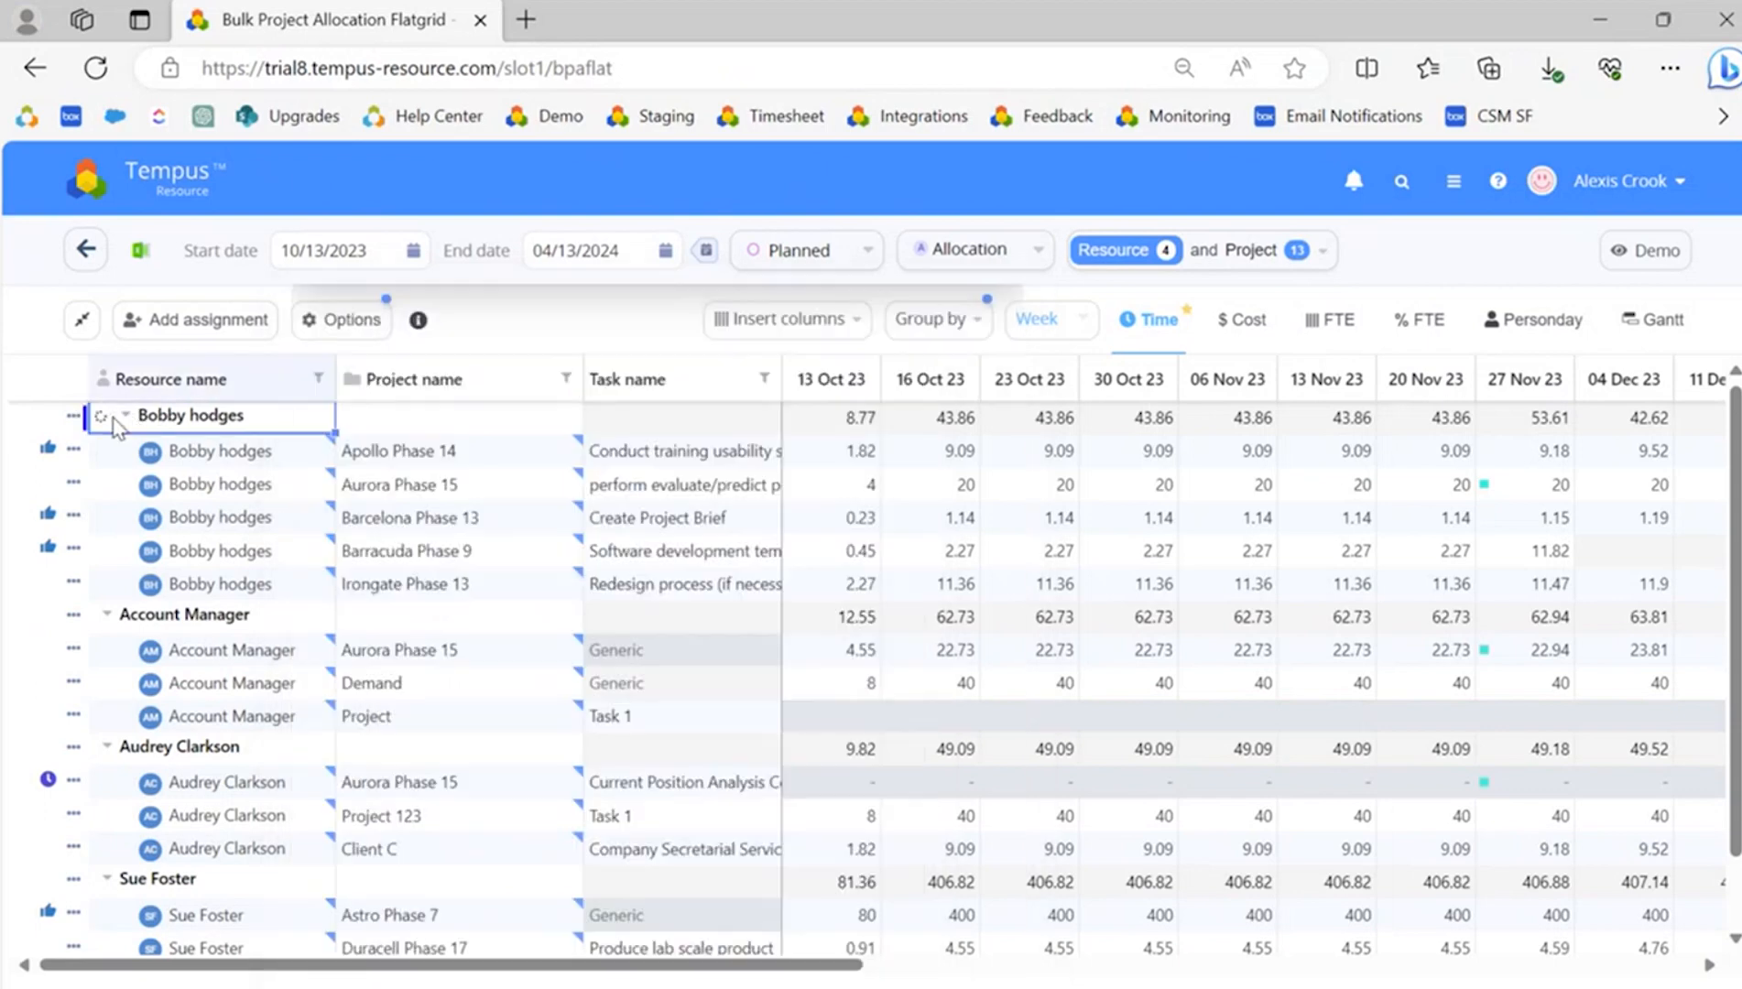
pyautogui.click(108, 448)
pyautogui.click(108, 481)
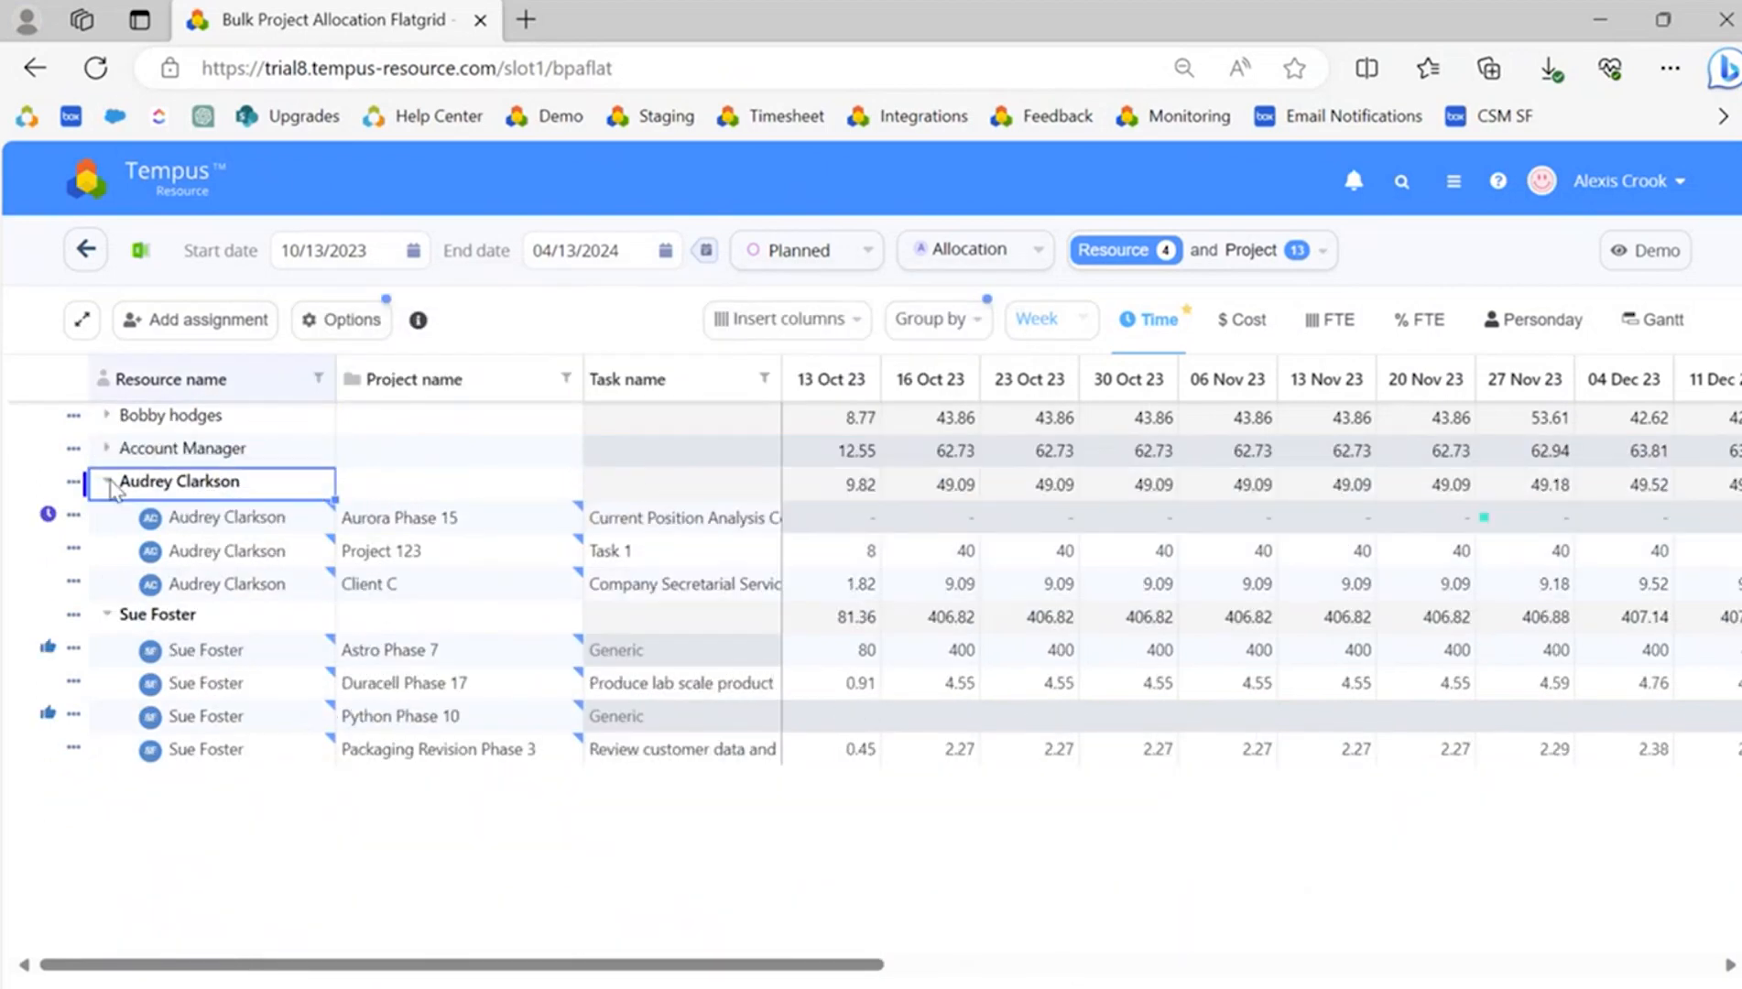
pyautogui.click(107, 514)
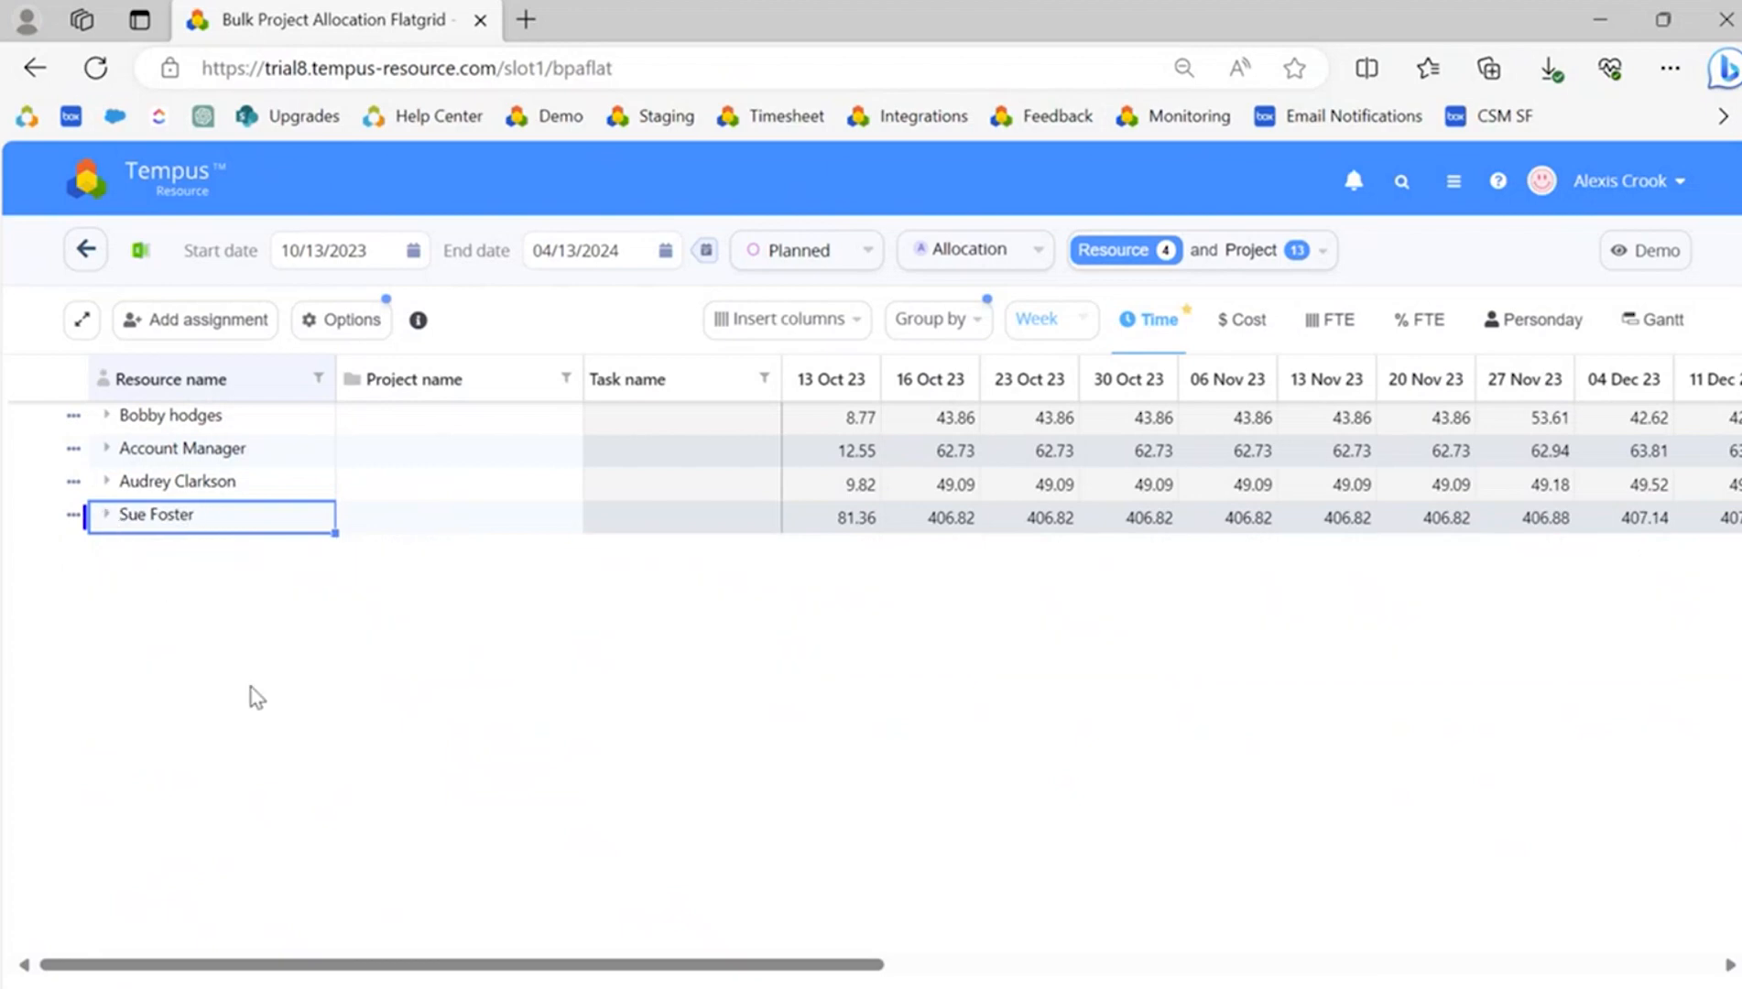
# Turn on Hide Task in the grid options while the resource groups are collapsed
pyautogui.click(356, 332)
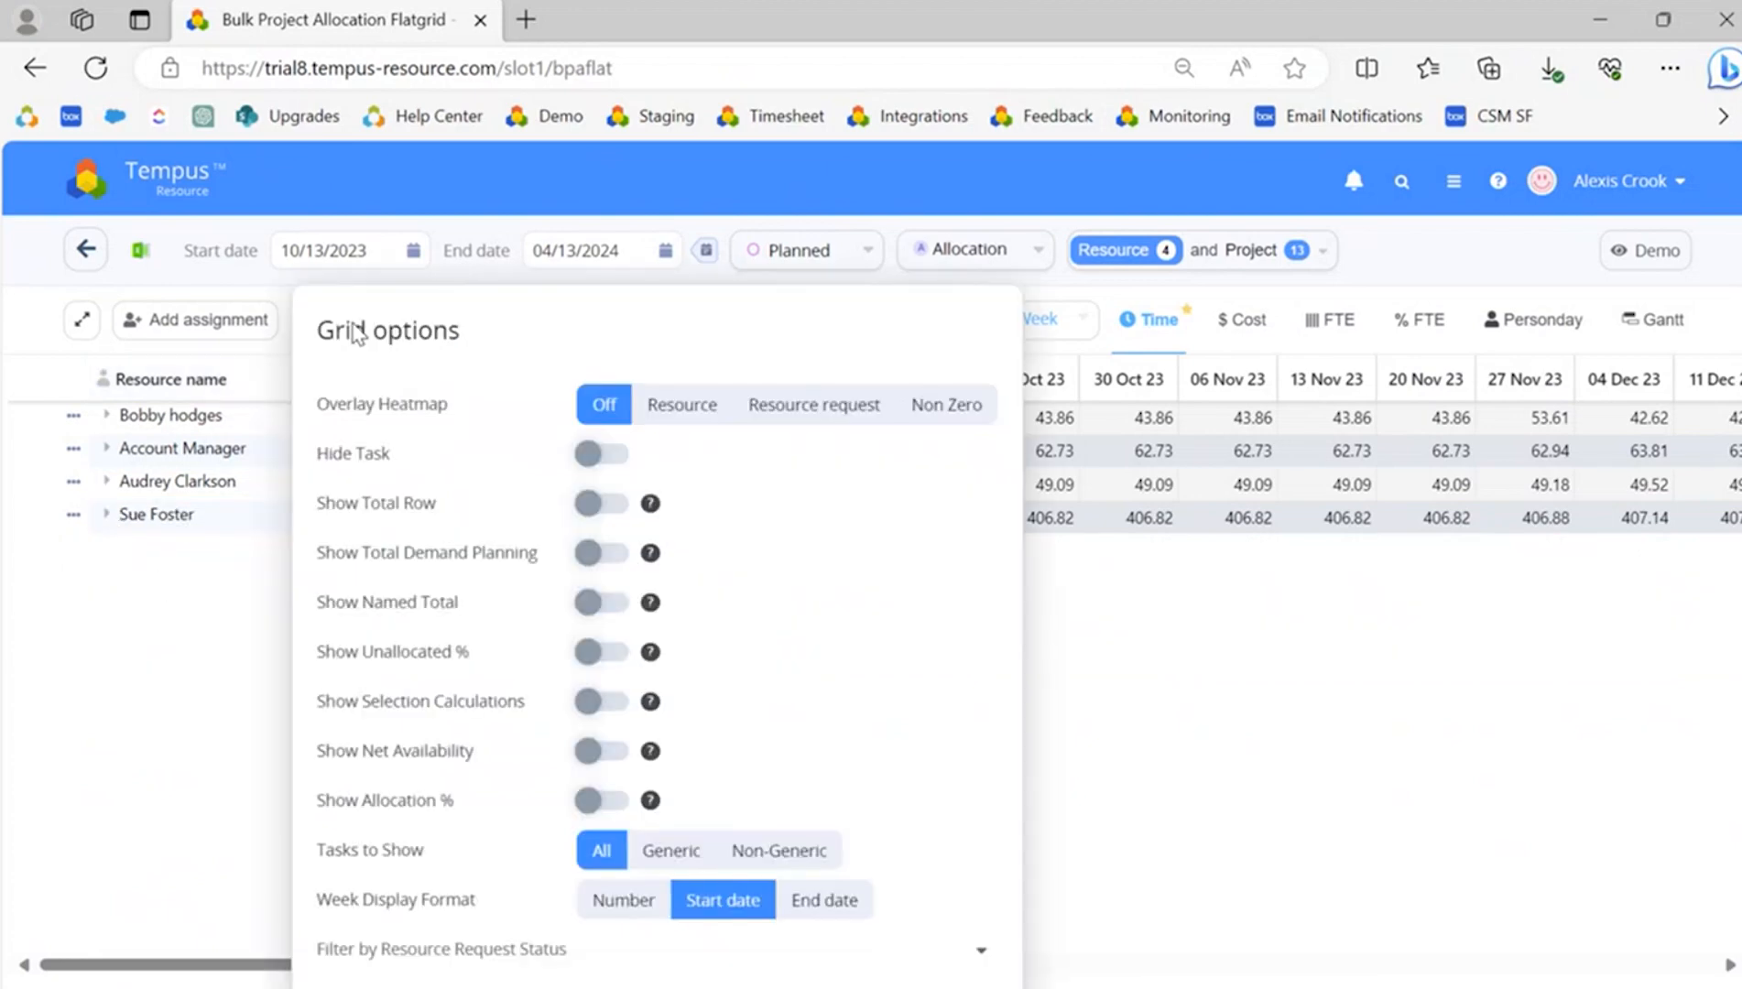
pyautogui.click(605, 455)
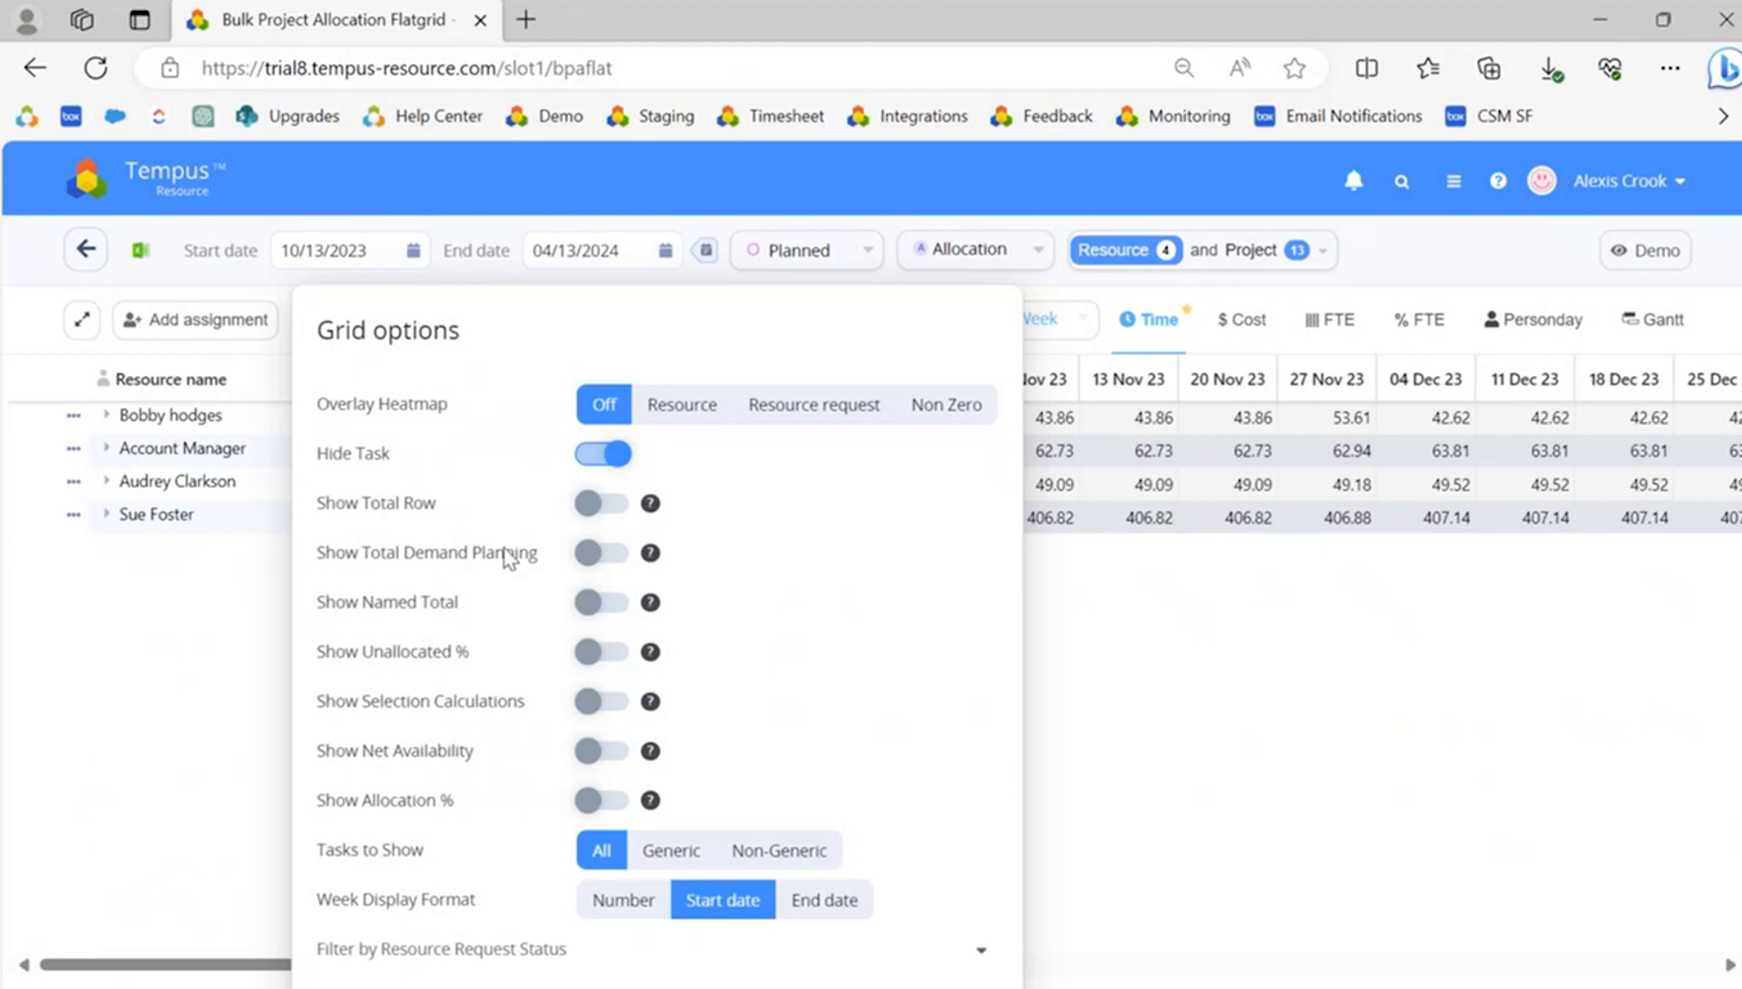
pyautogui.click(128, 710)
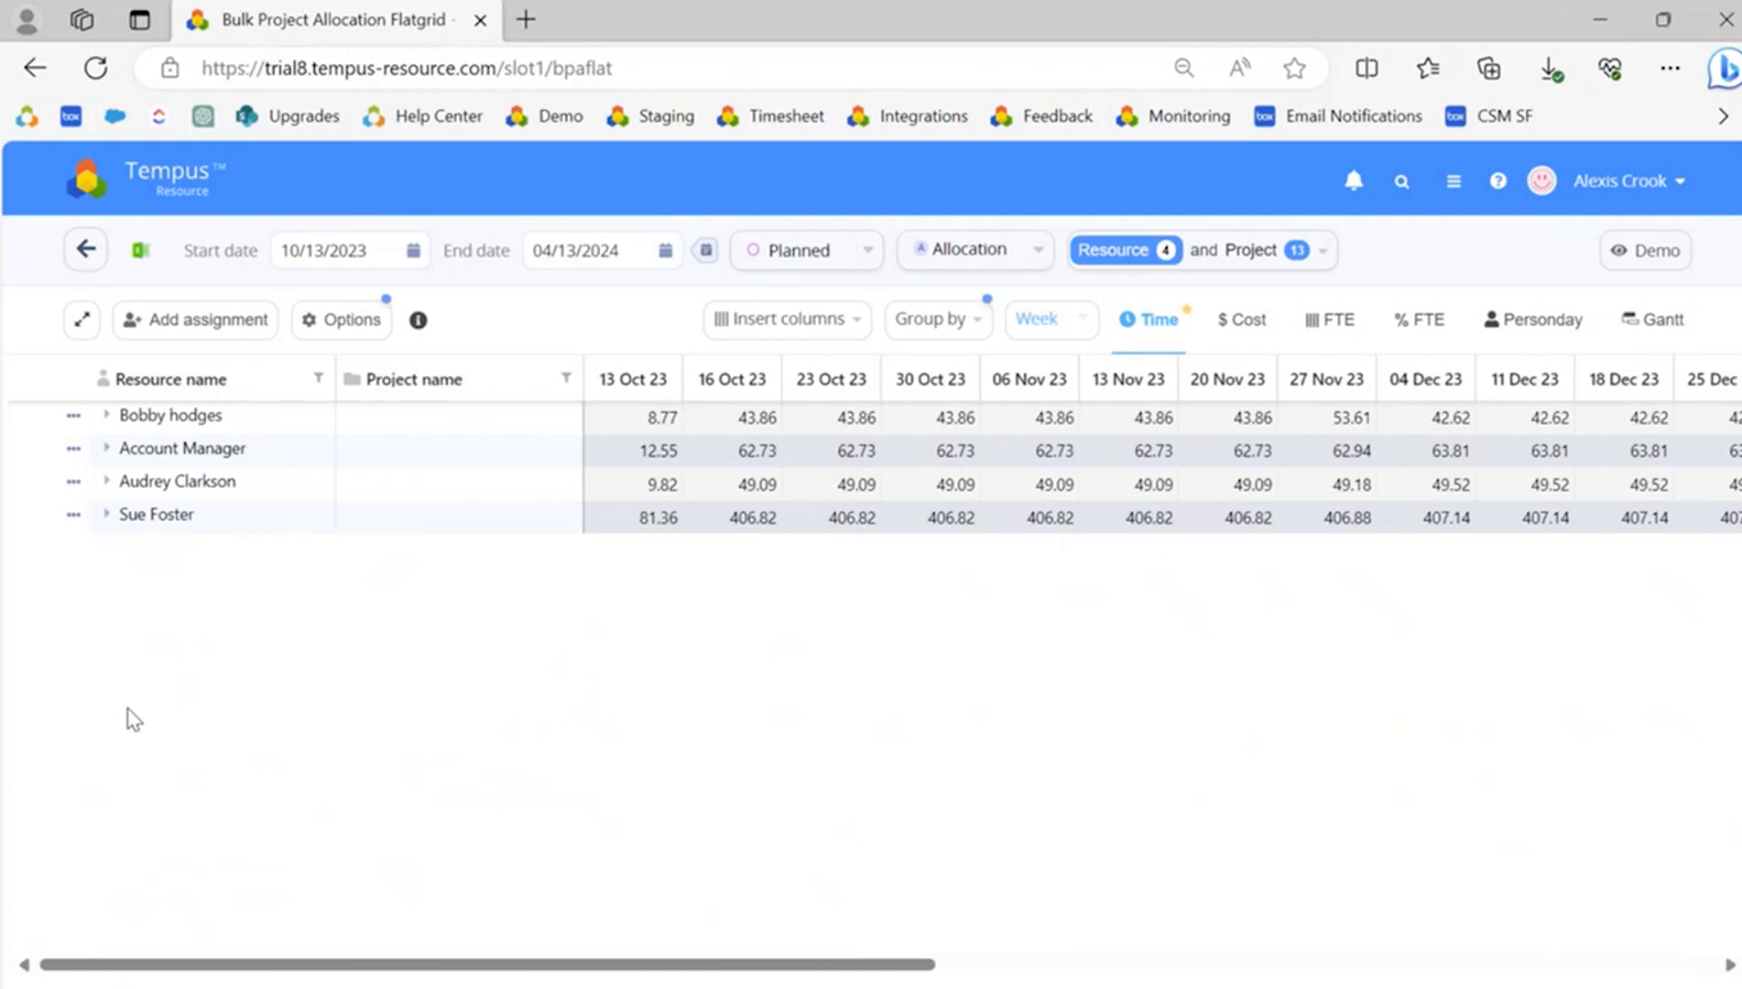
# Turn off Hide Task to restore the task name column, and expand the first resource's assignments
pyautogui.click(341, 320)
pyautogui.click(602, 456)
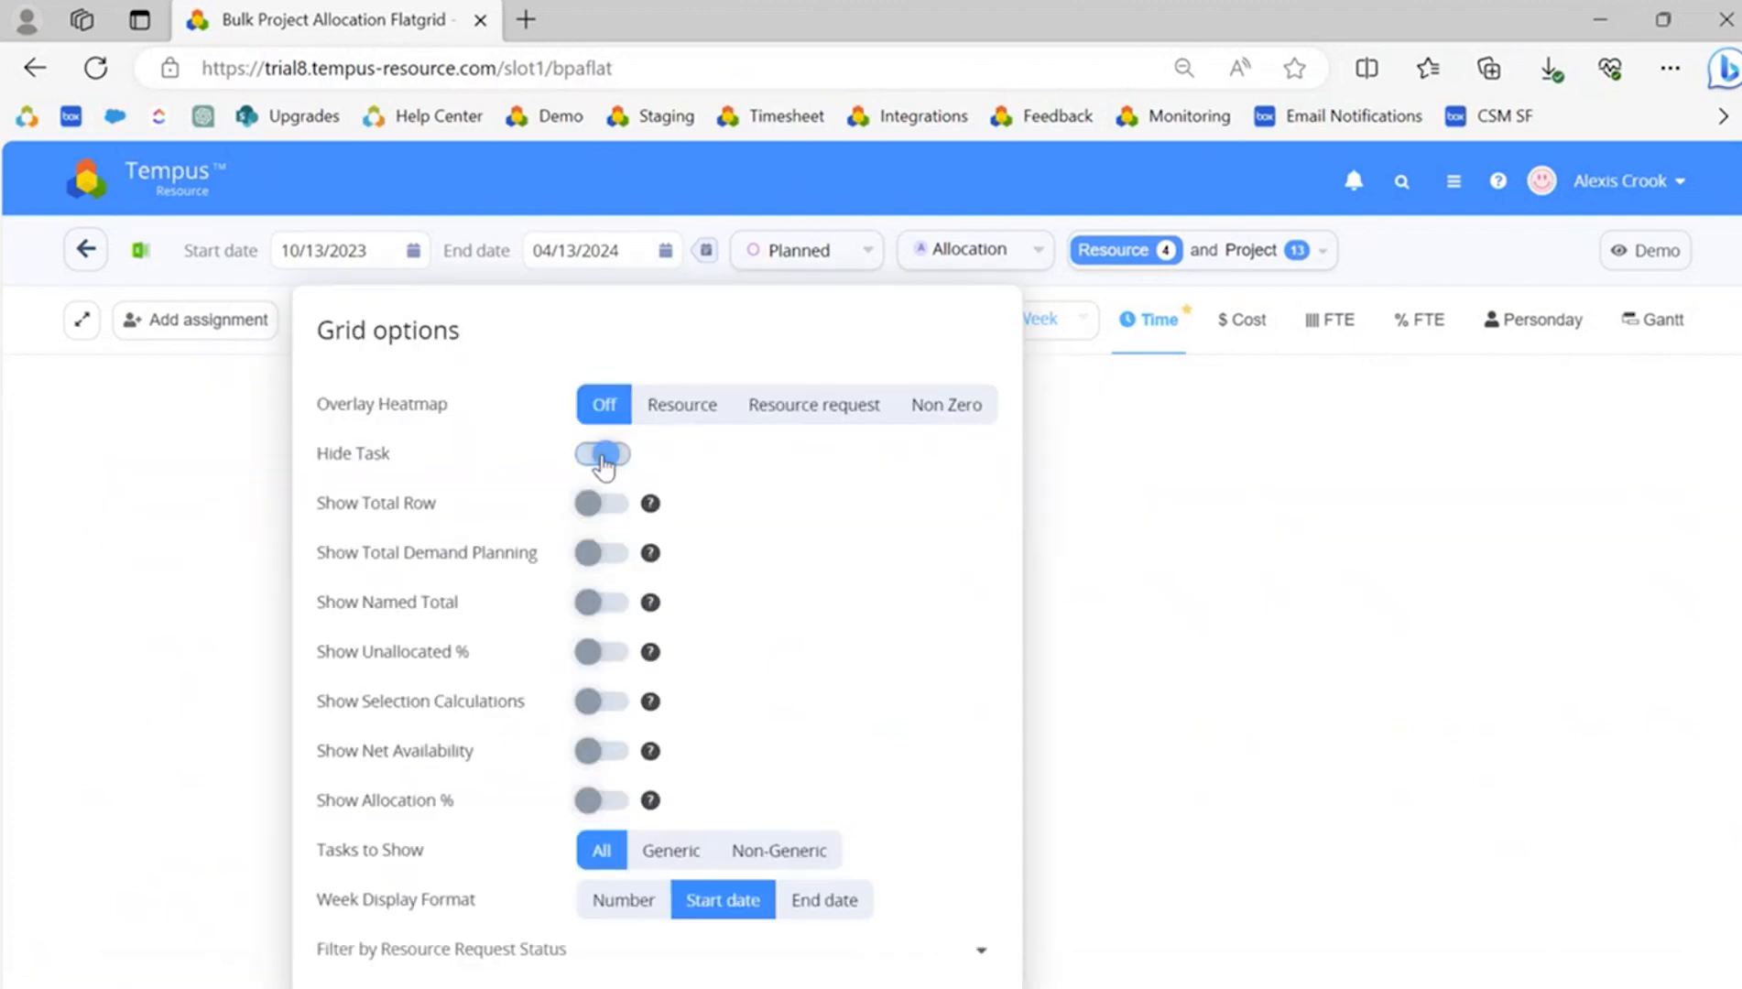
pyautogui.click(234, 738)
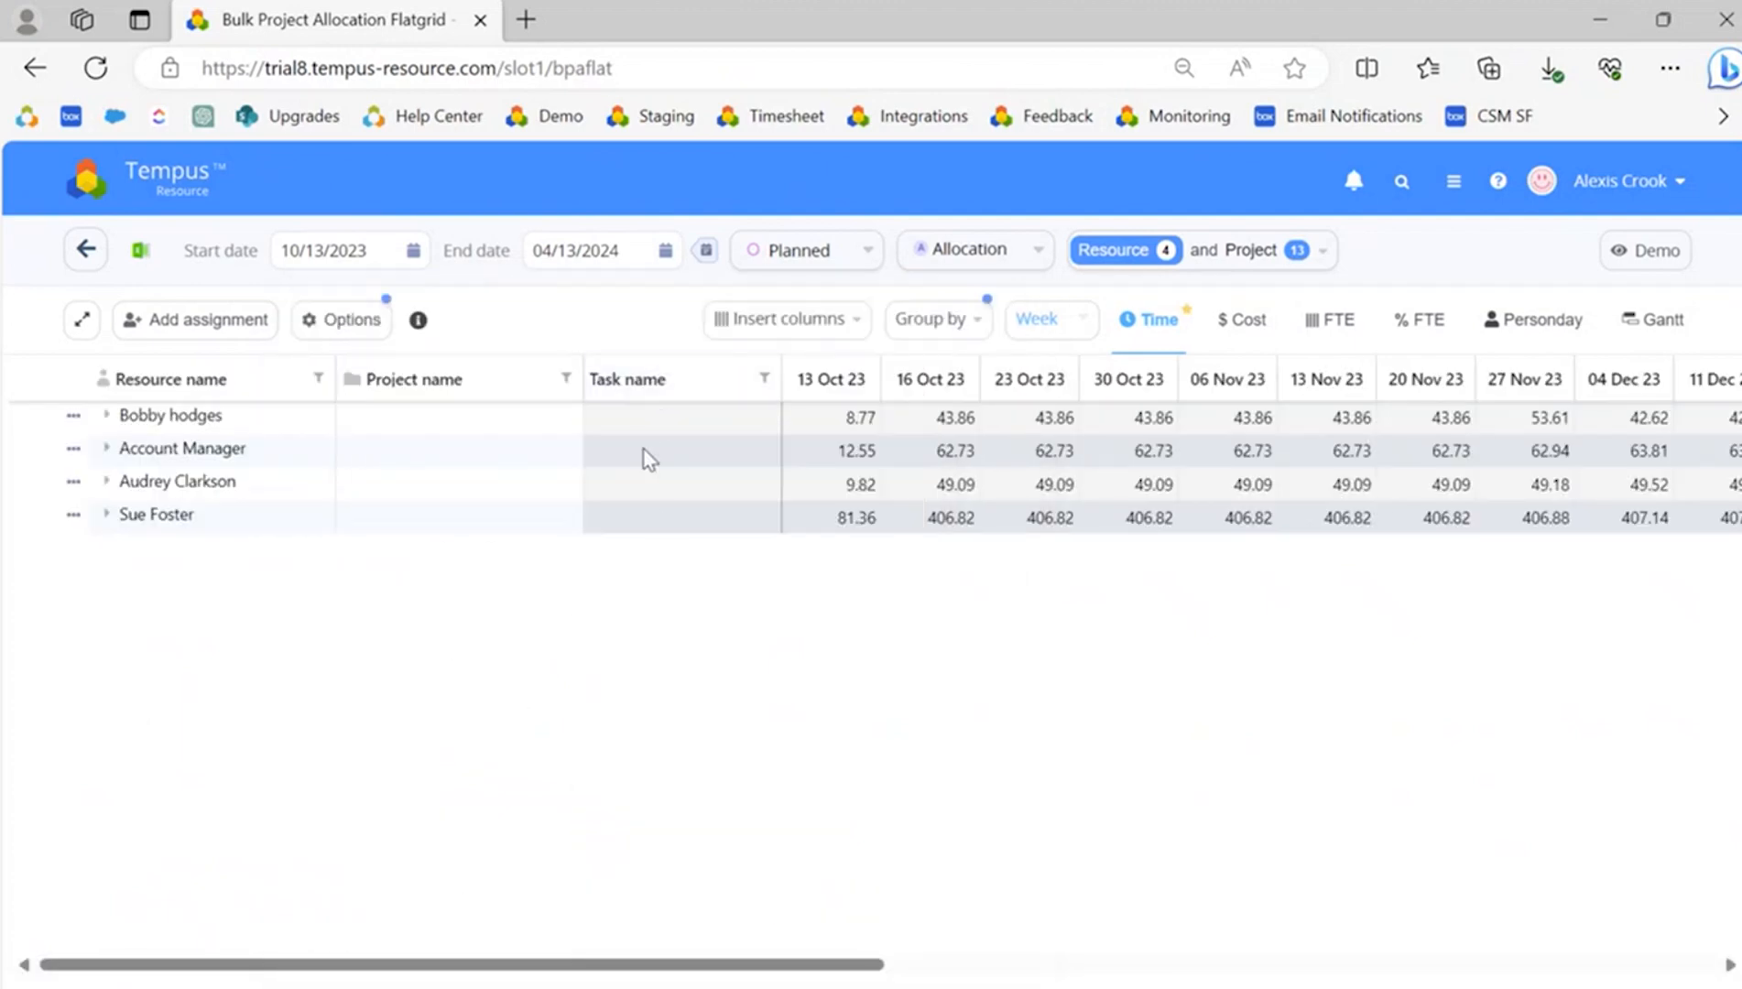
pyautogui.click(106, 417)
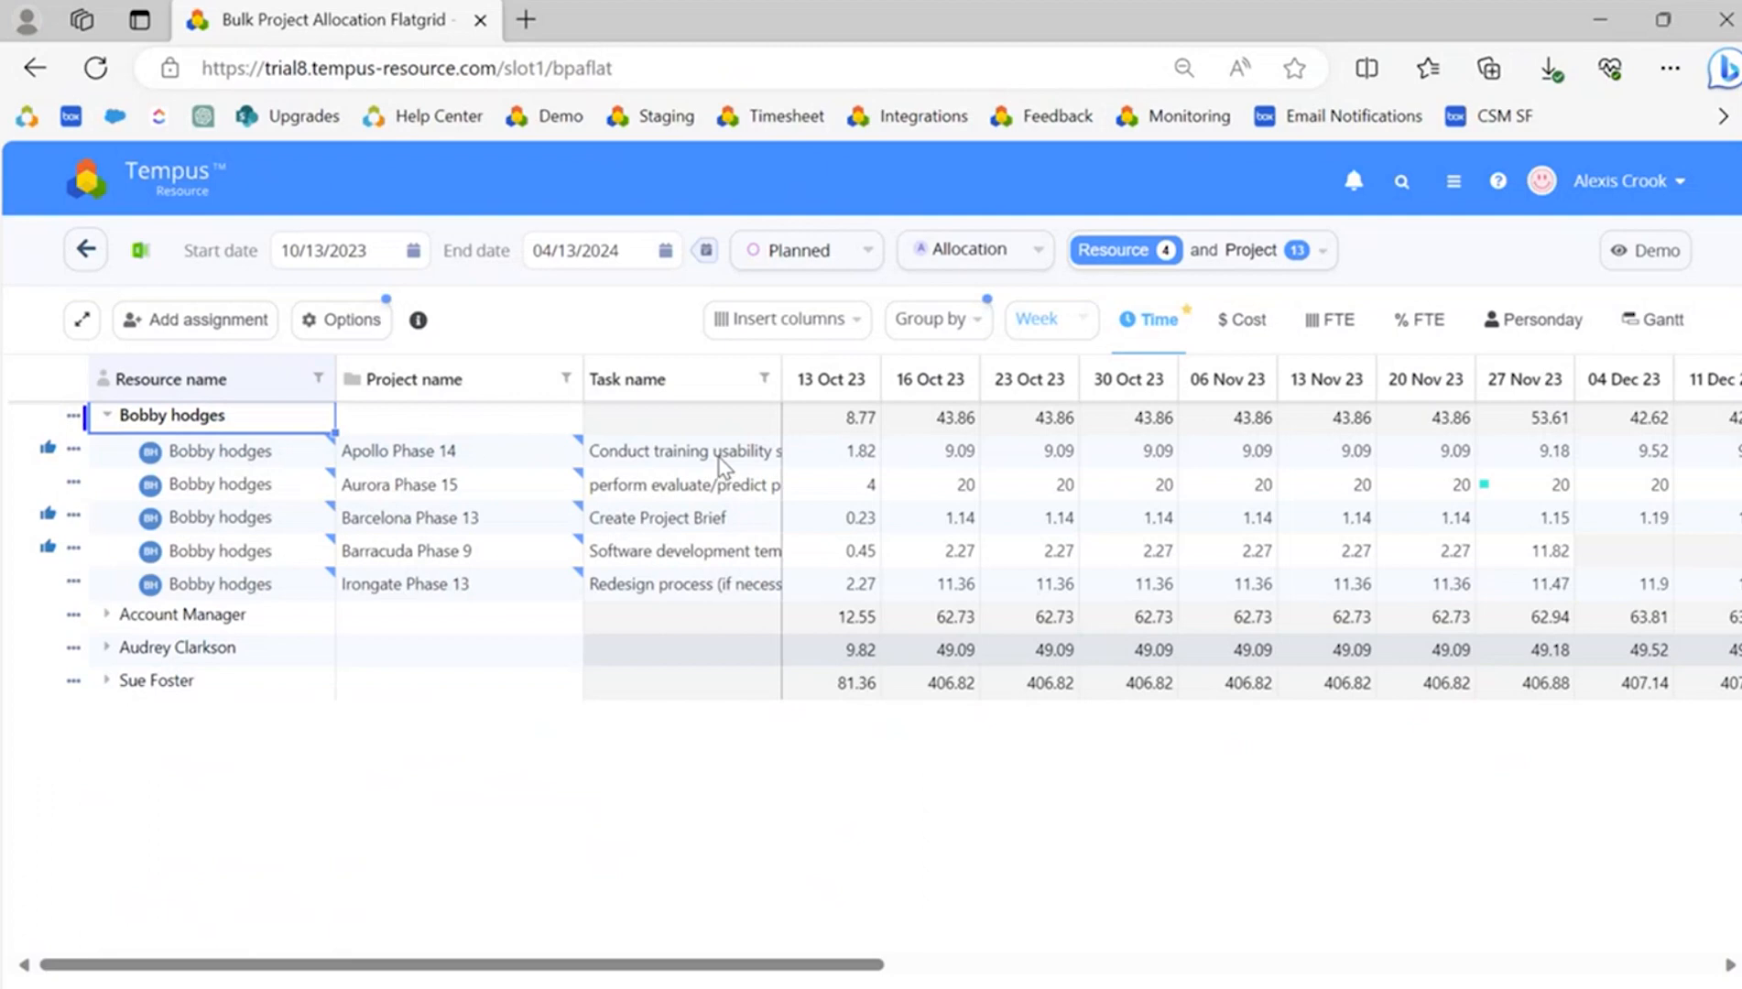
# Hide the task name column for the expanded assignments by enabling Hide Task in the grid options
pyautogui.click(341, 319)
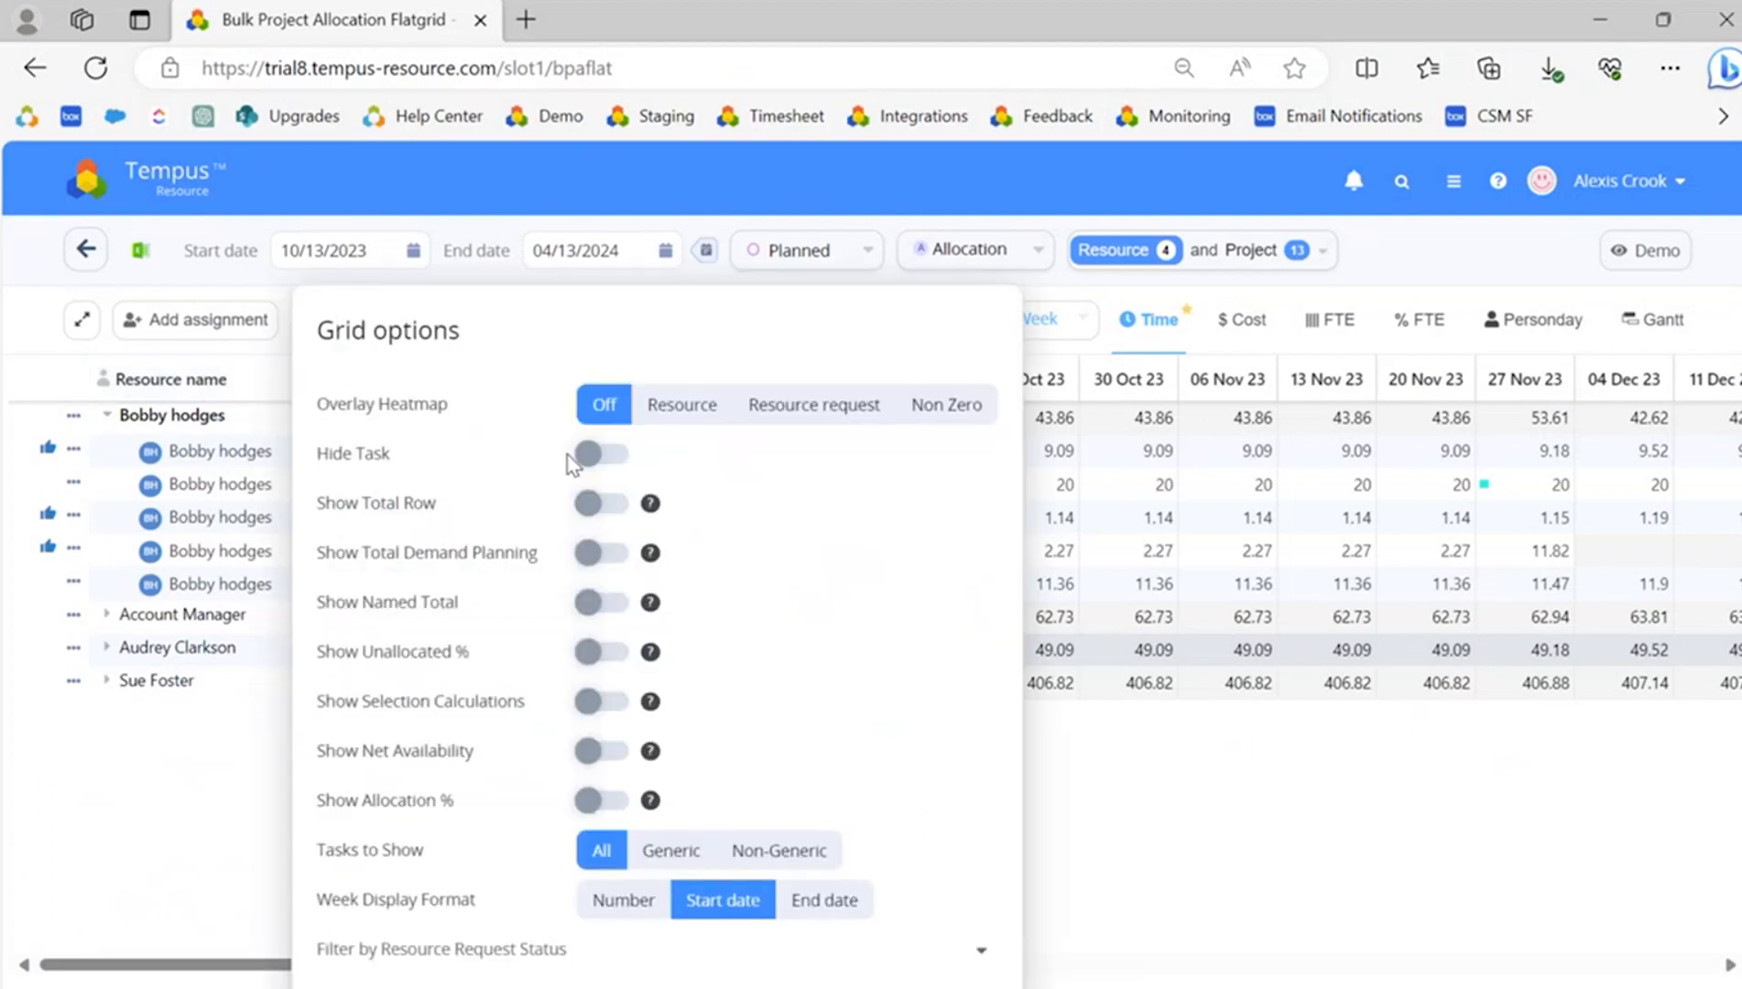
pyautogui.click(602, 453)
pyautogui.click(241, 796)
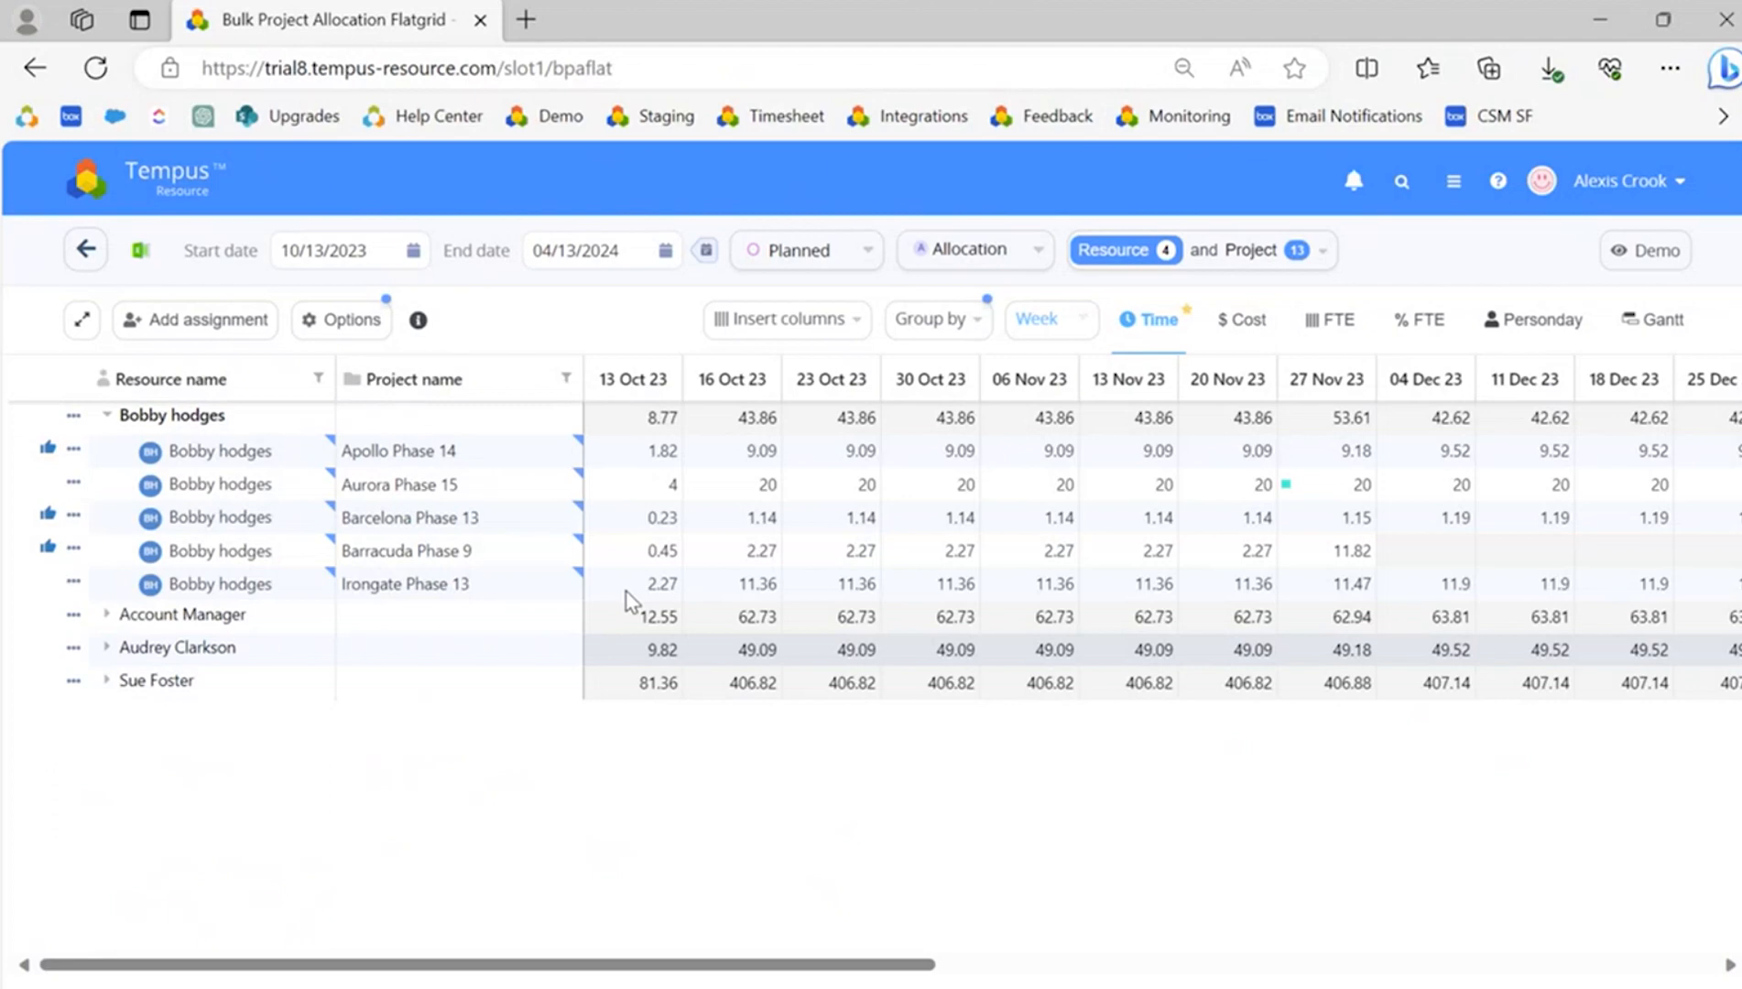
# Turn off Hide Task and turn on Show Total Row in the grid options
pyautogui.click(341, 320)
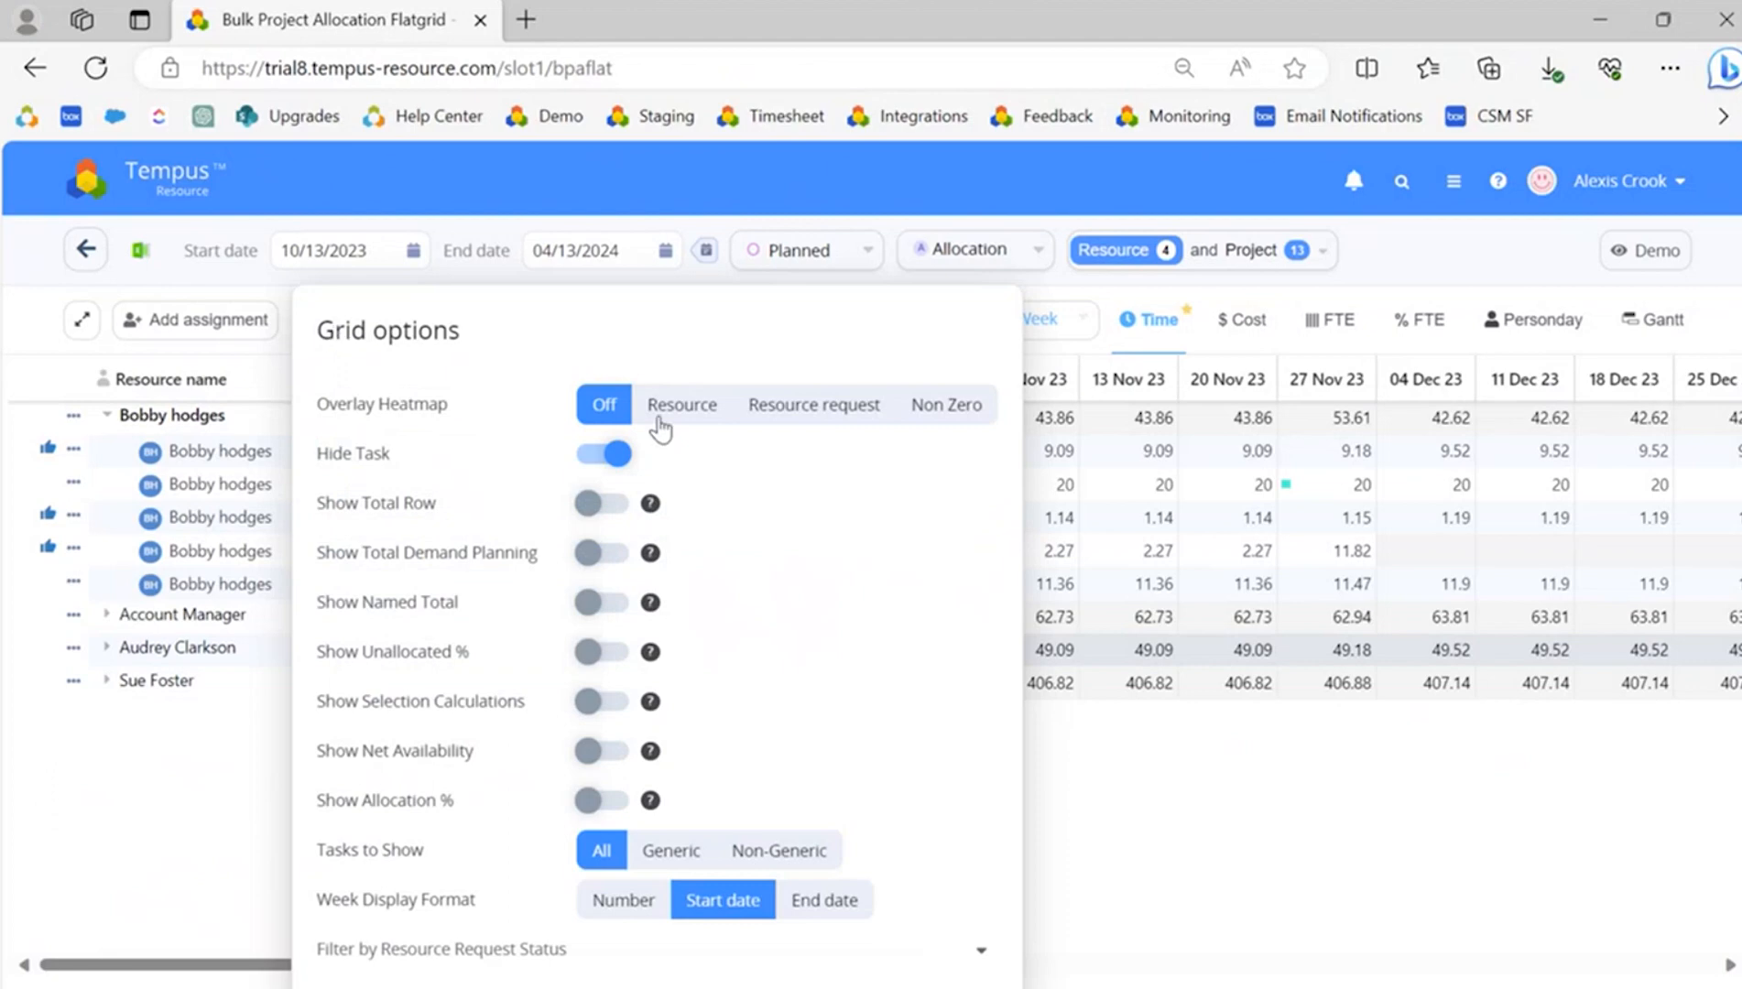
pyautogui.click(619, 455)
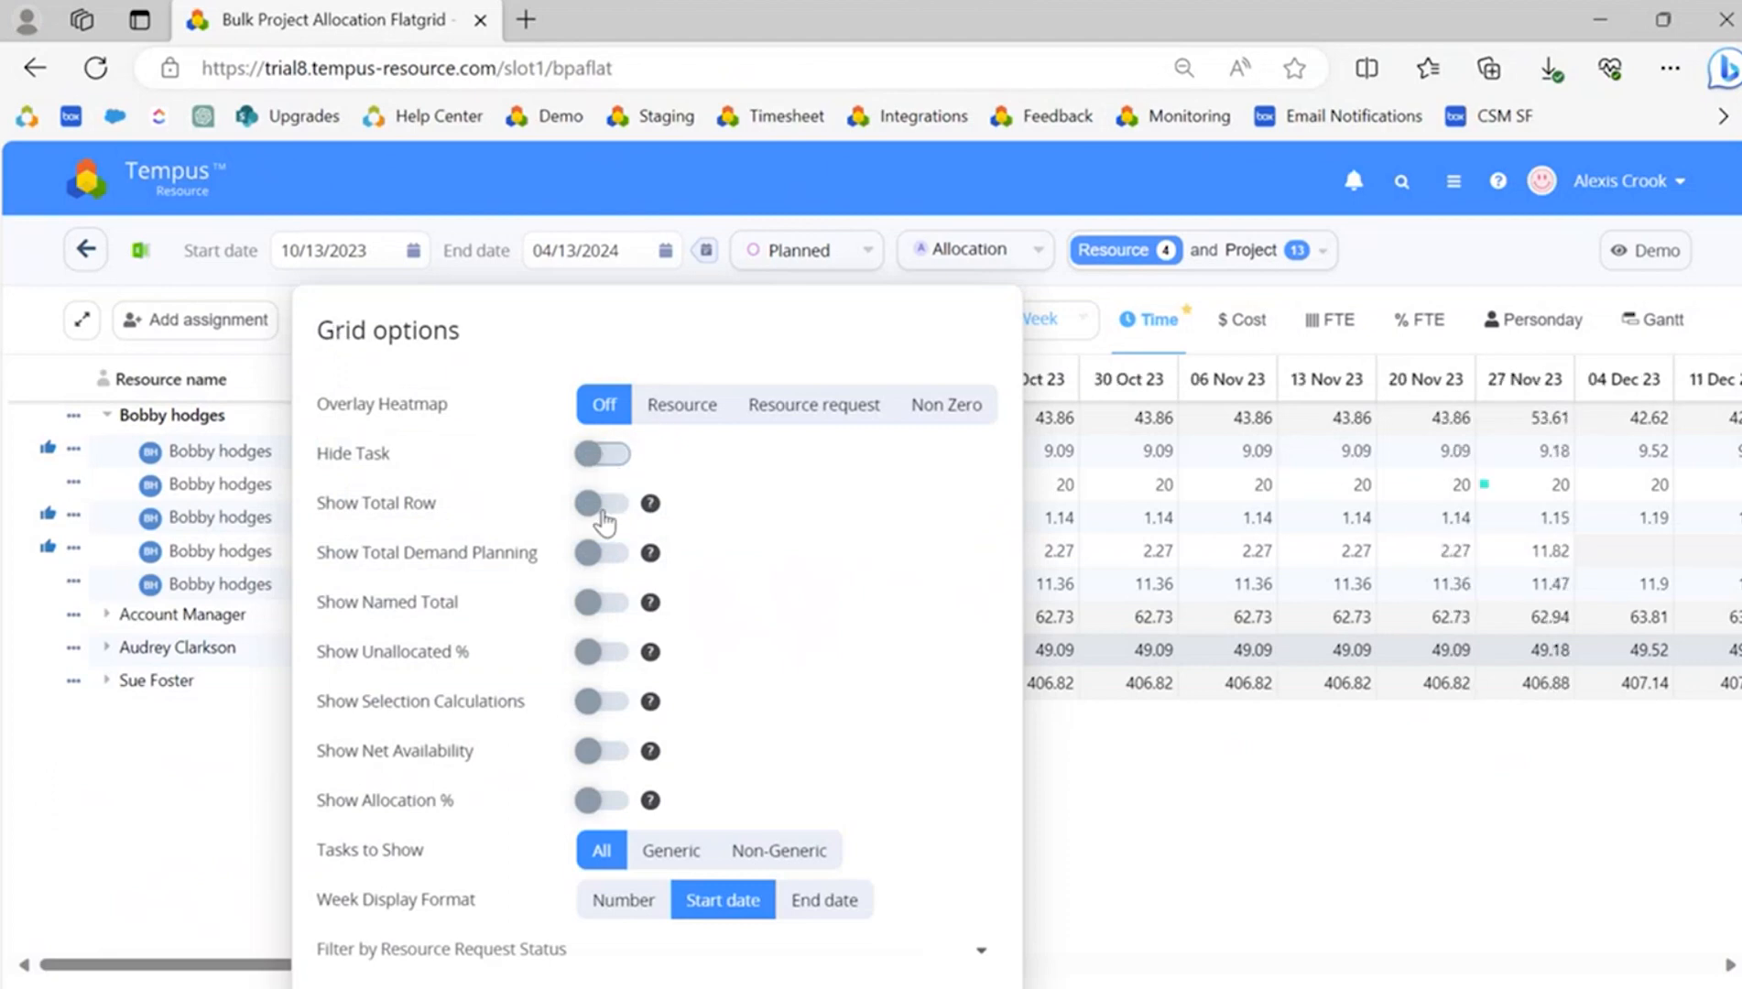
pyautogui.click(602, 512)
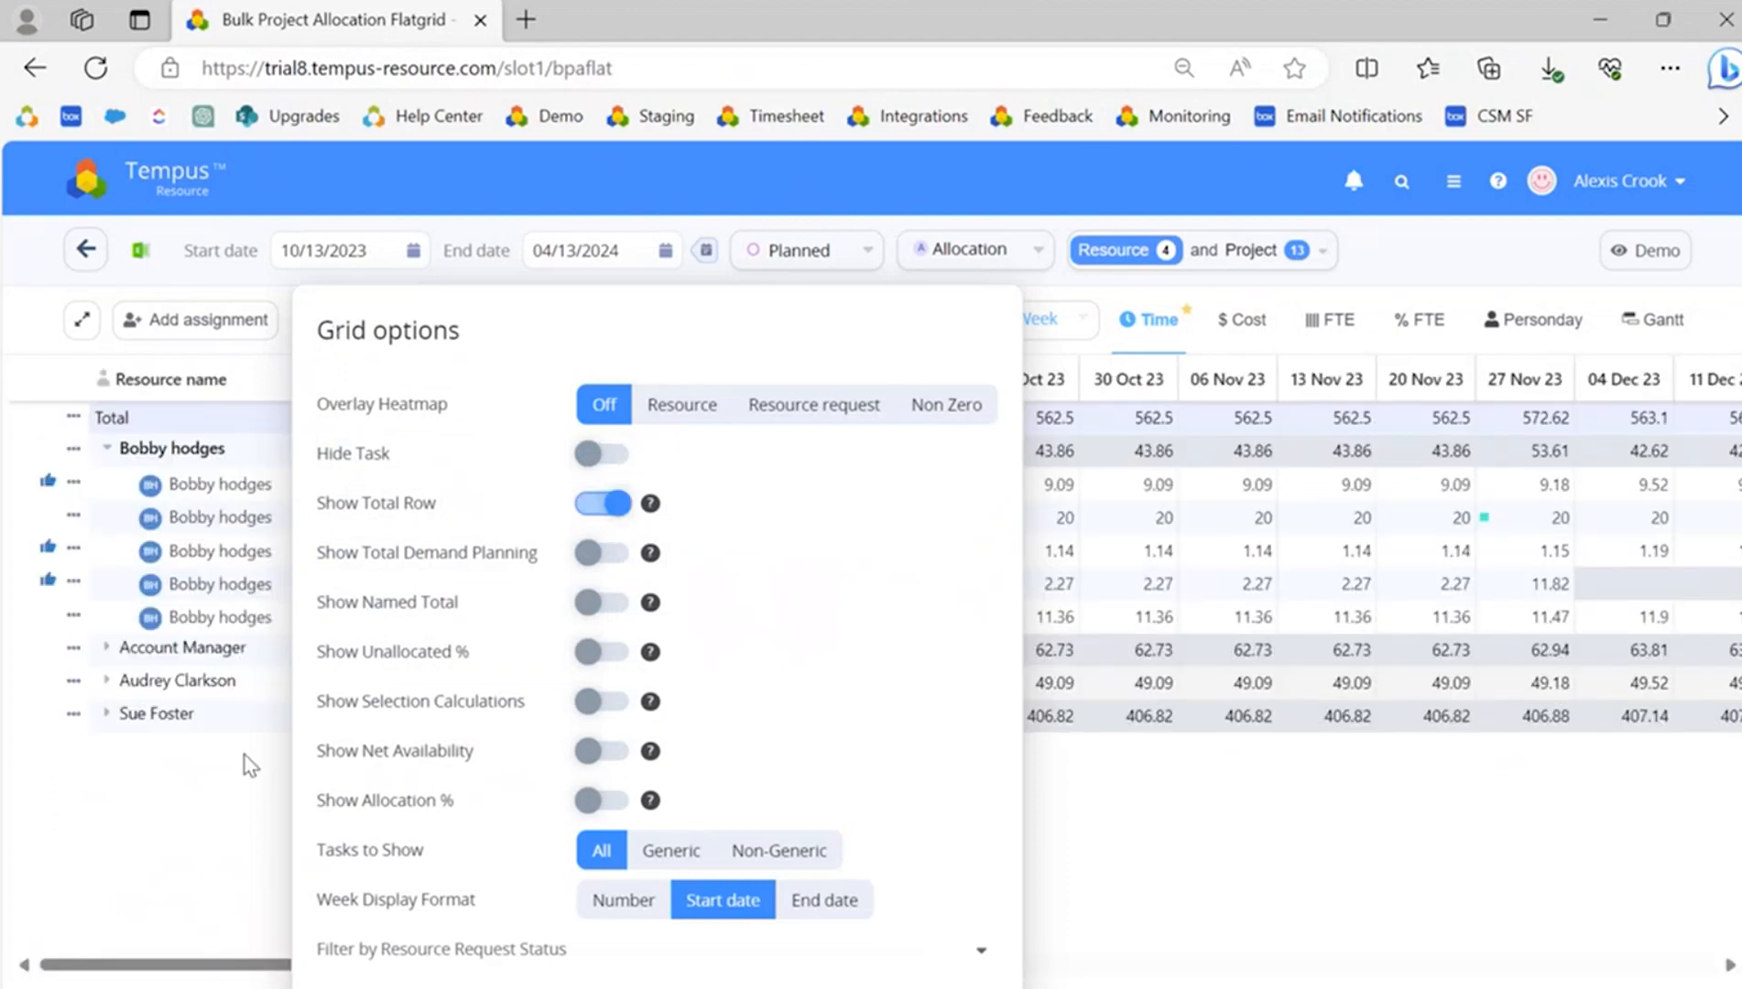
pyautogui.click(182, 854)
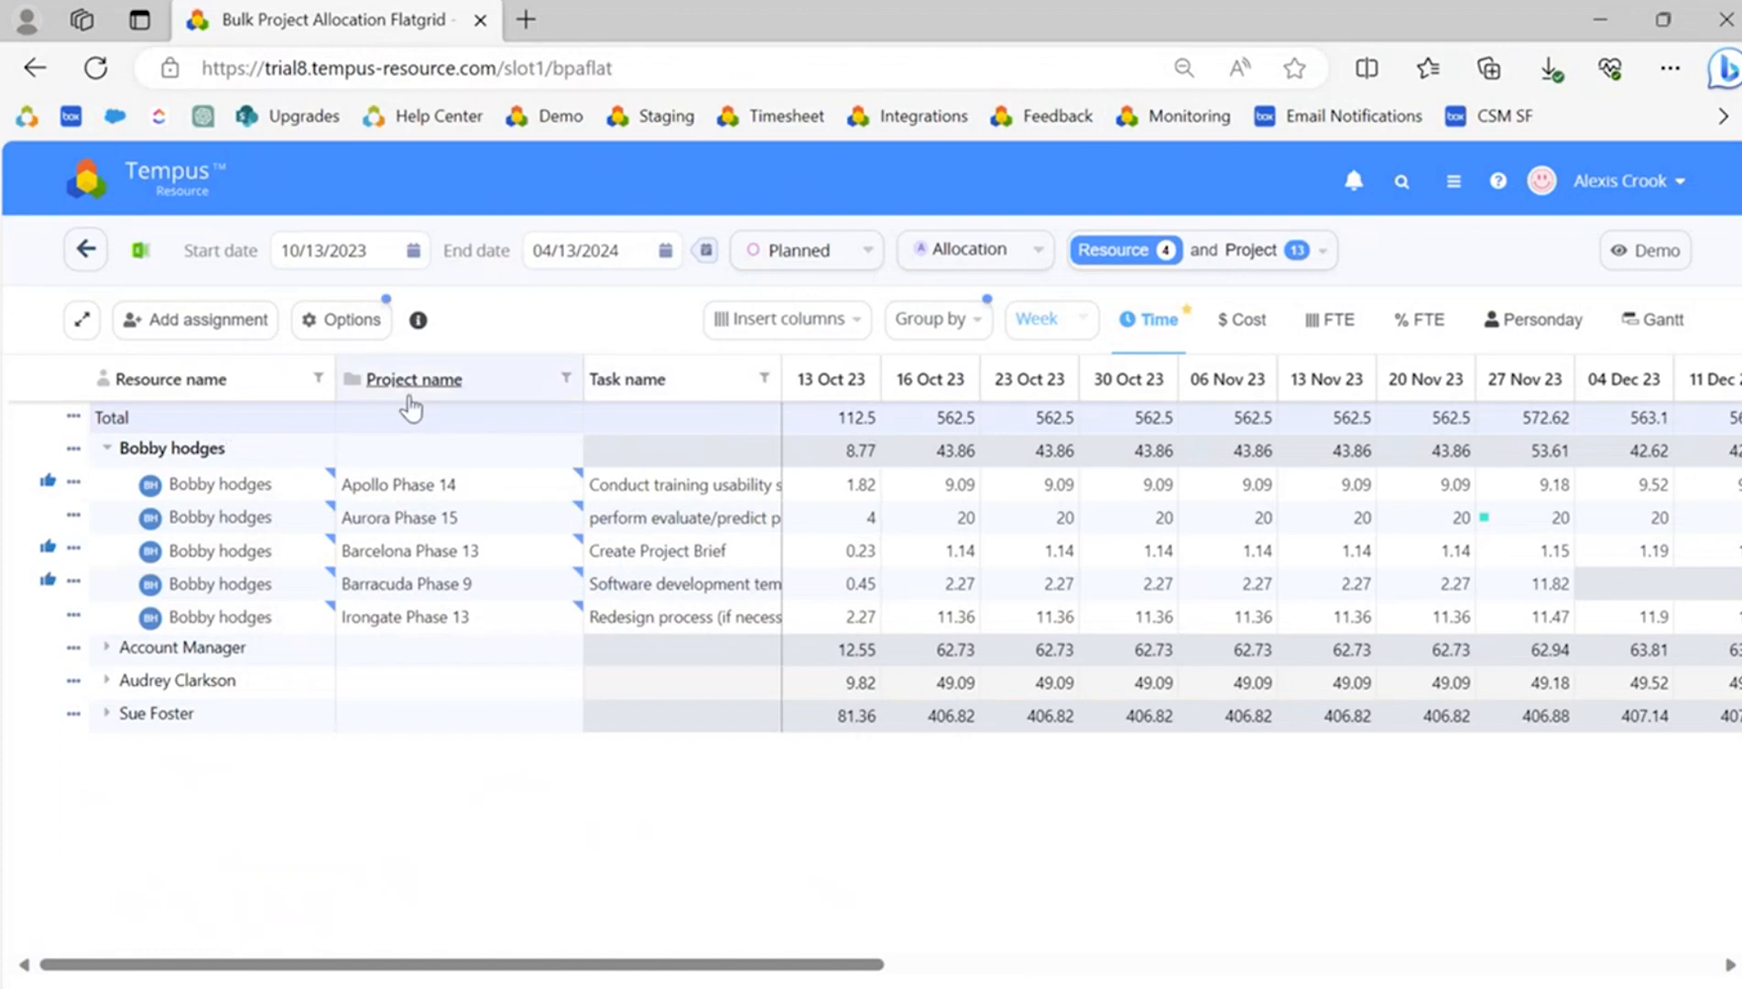
# Collapse the first resource's assignments, view the total row in FTE, and return to the Time view
pyautogui.click(107, 448)
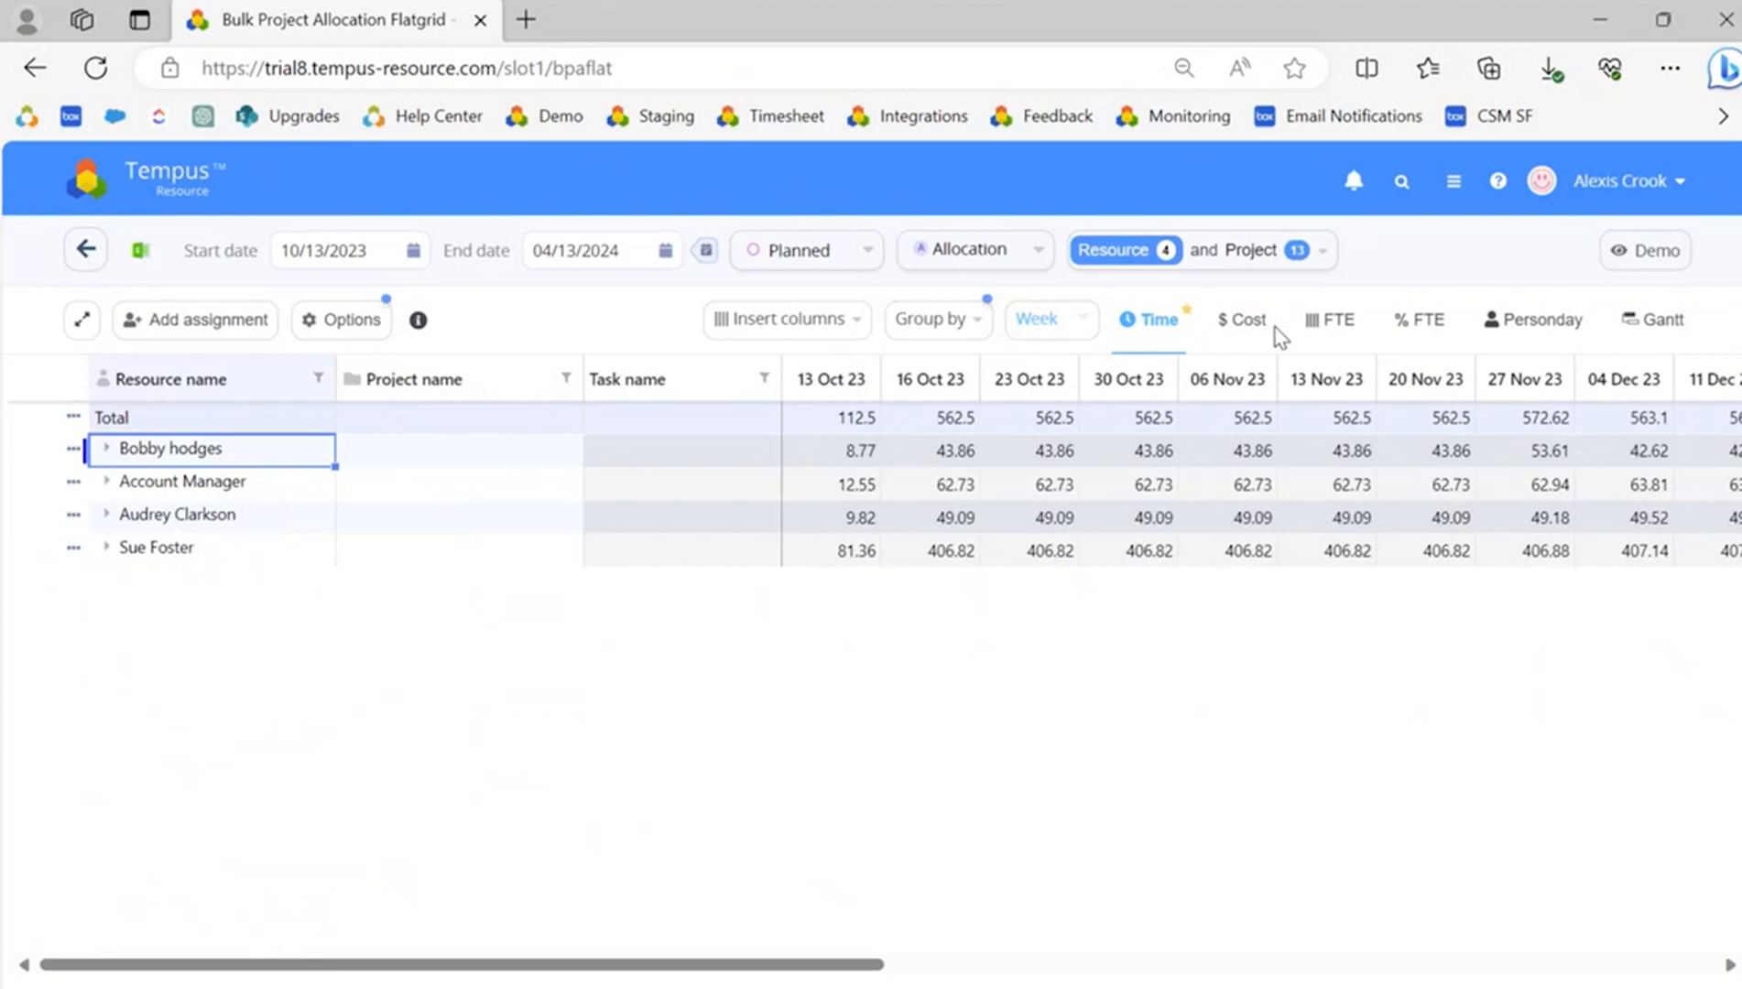
pyautogui.click(1350, 336)
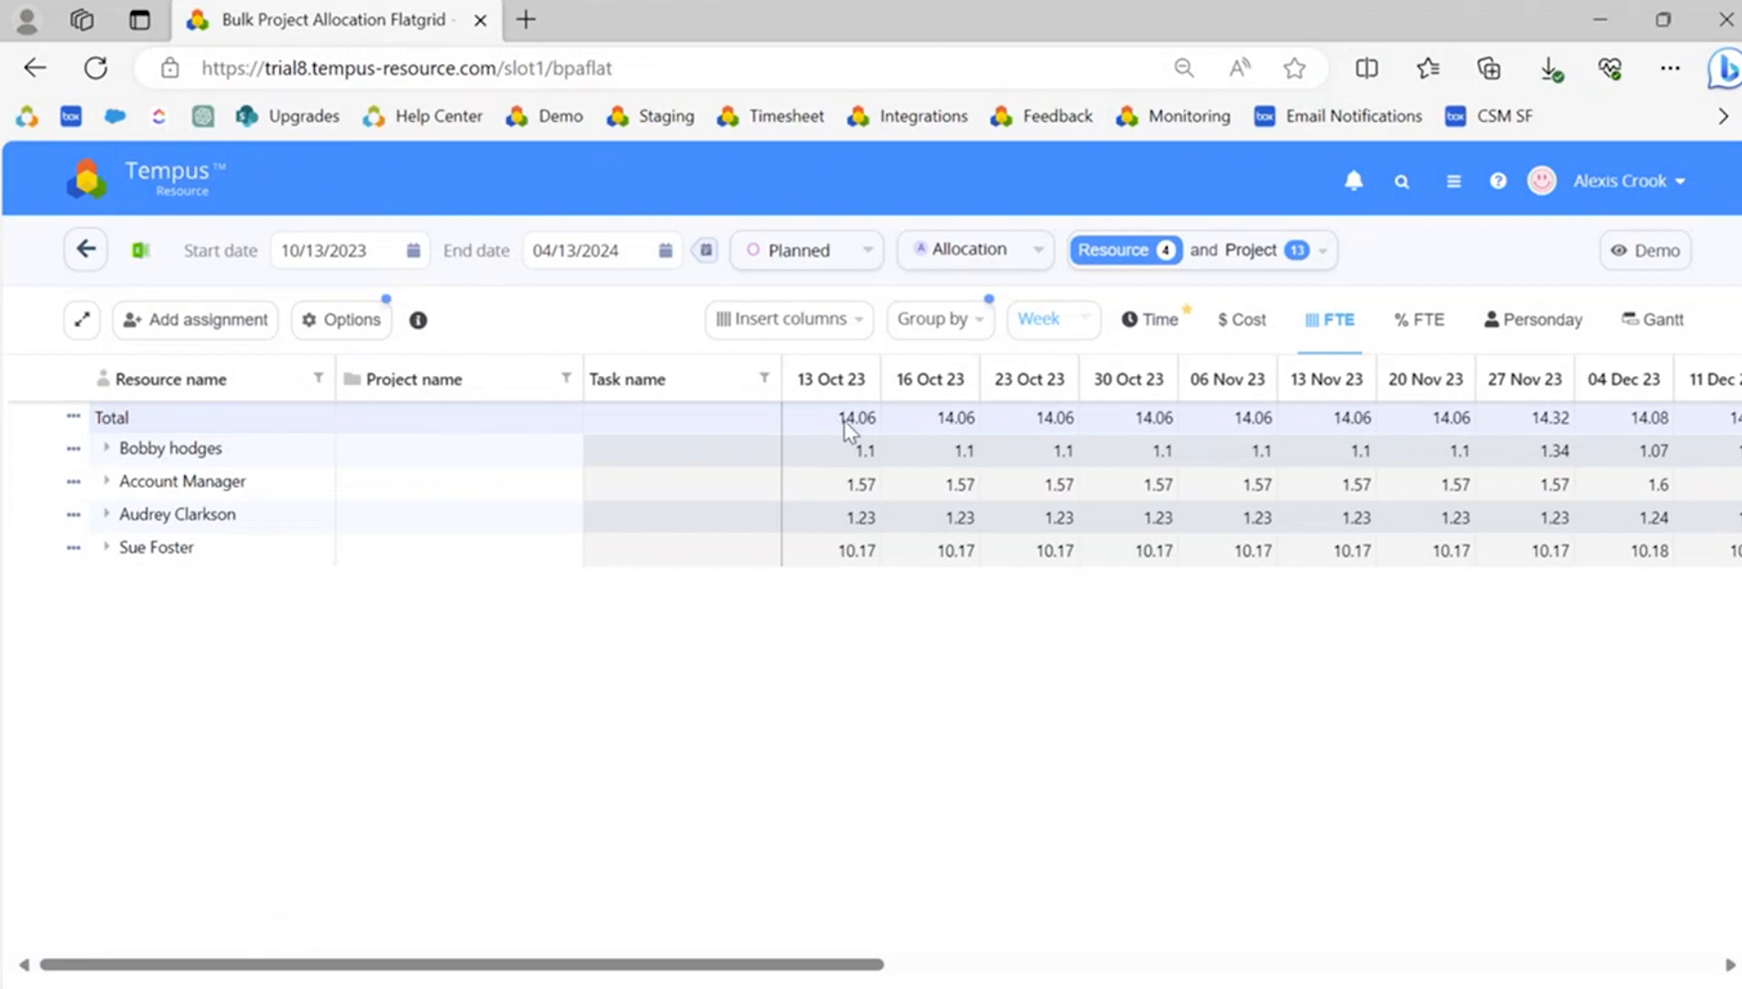
pyautogui.click(1142, 325)
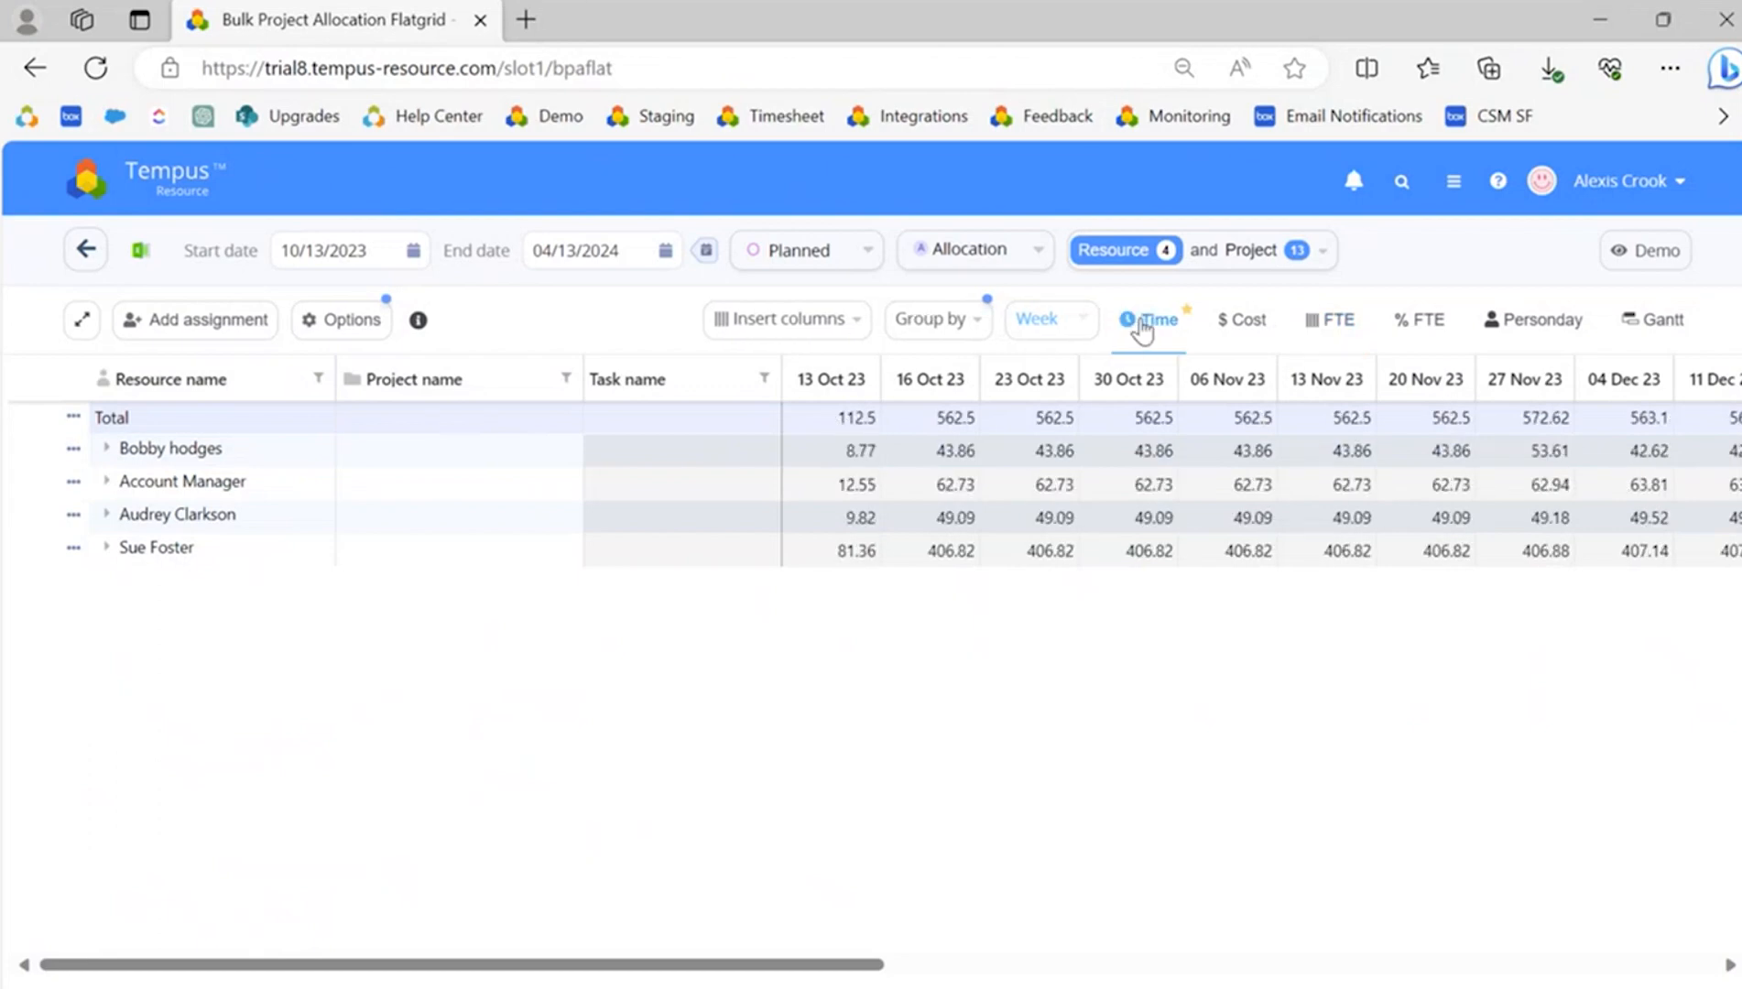
# Turn off Show Total Row and turn on Show Total Demand Planning in the grid options
pyautogui.click(377, 317)
pyautogui.click(597, 507)
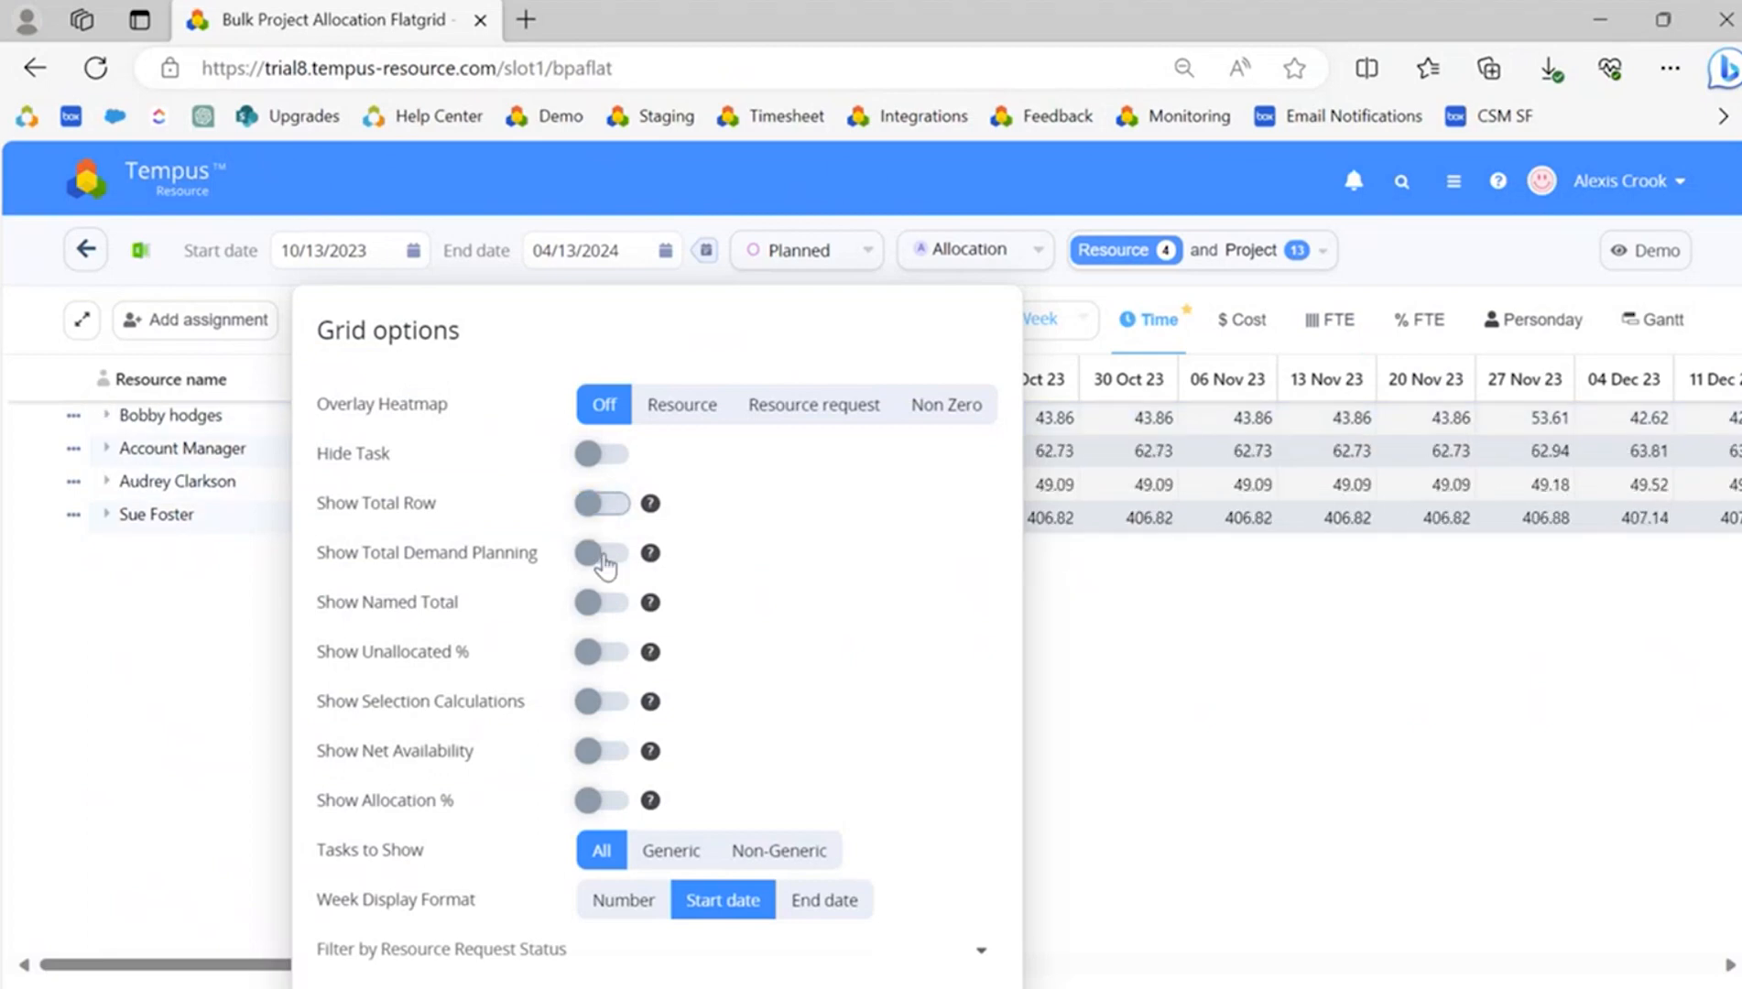
pyautogui.click(603, 554)
pyautogui.click(166, 781)
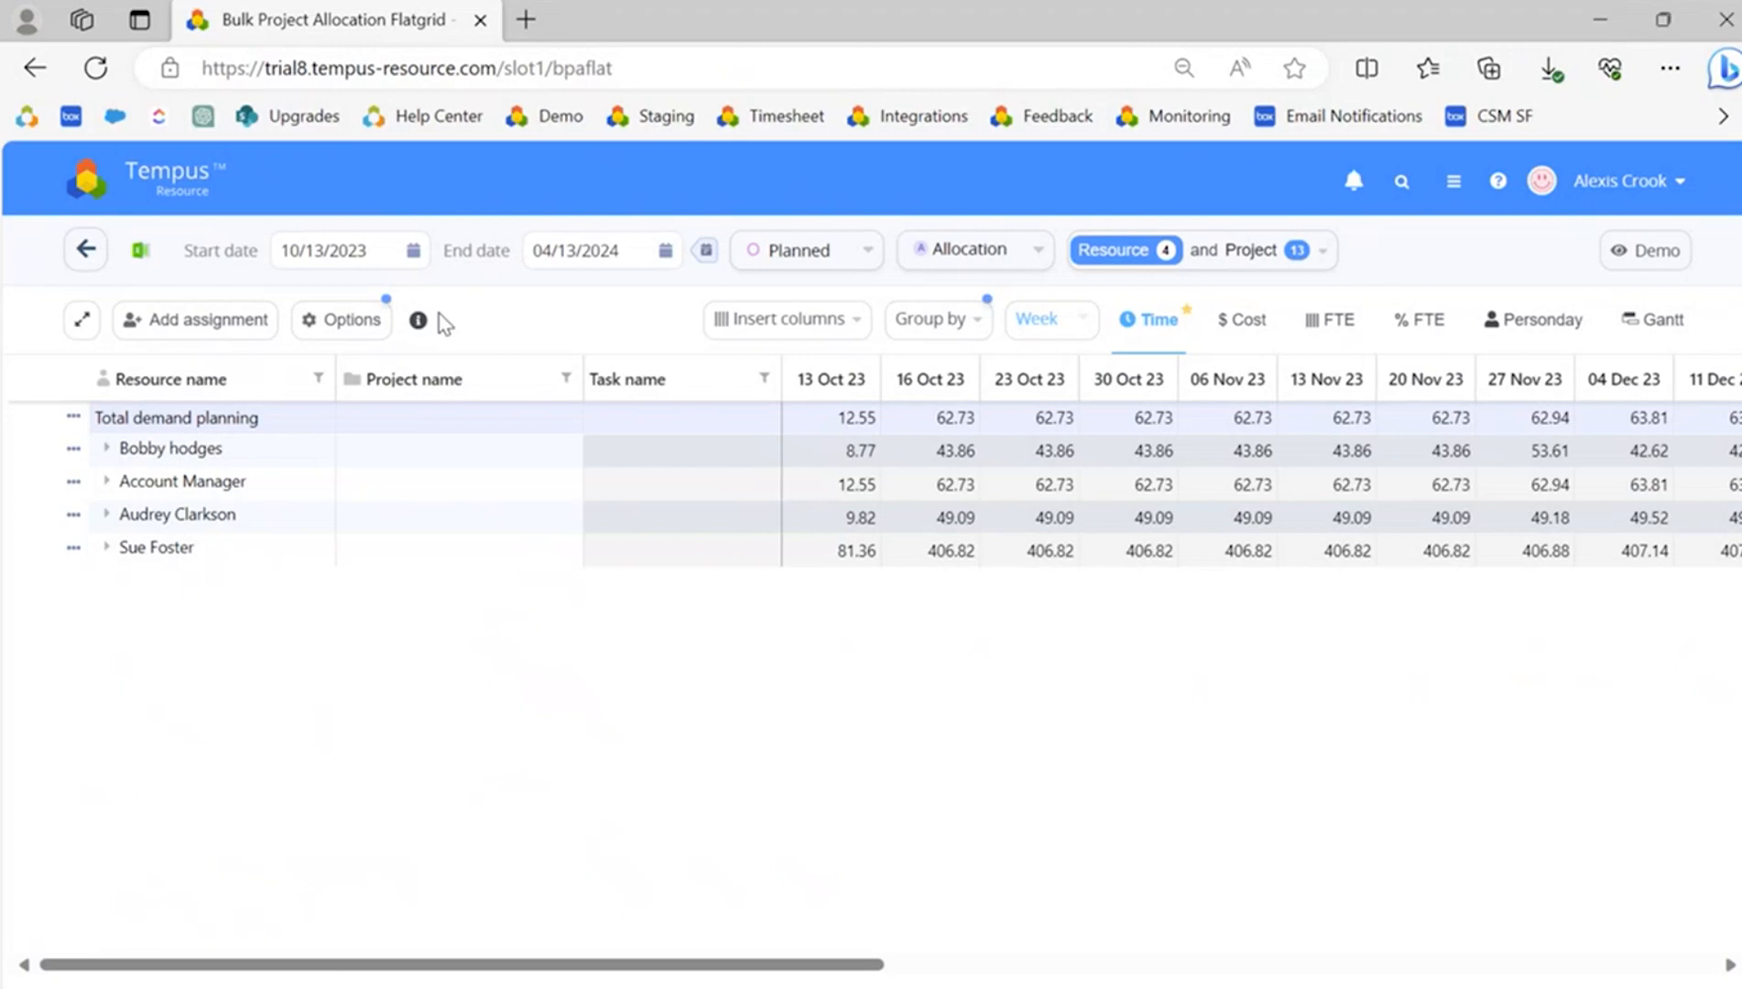
# Replace the total demand planning row with the named resource total by switching to Show Named Total in the grid options
pyautogui.click(349, 322)
pyautogui.click(611, 549)
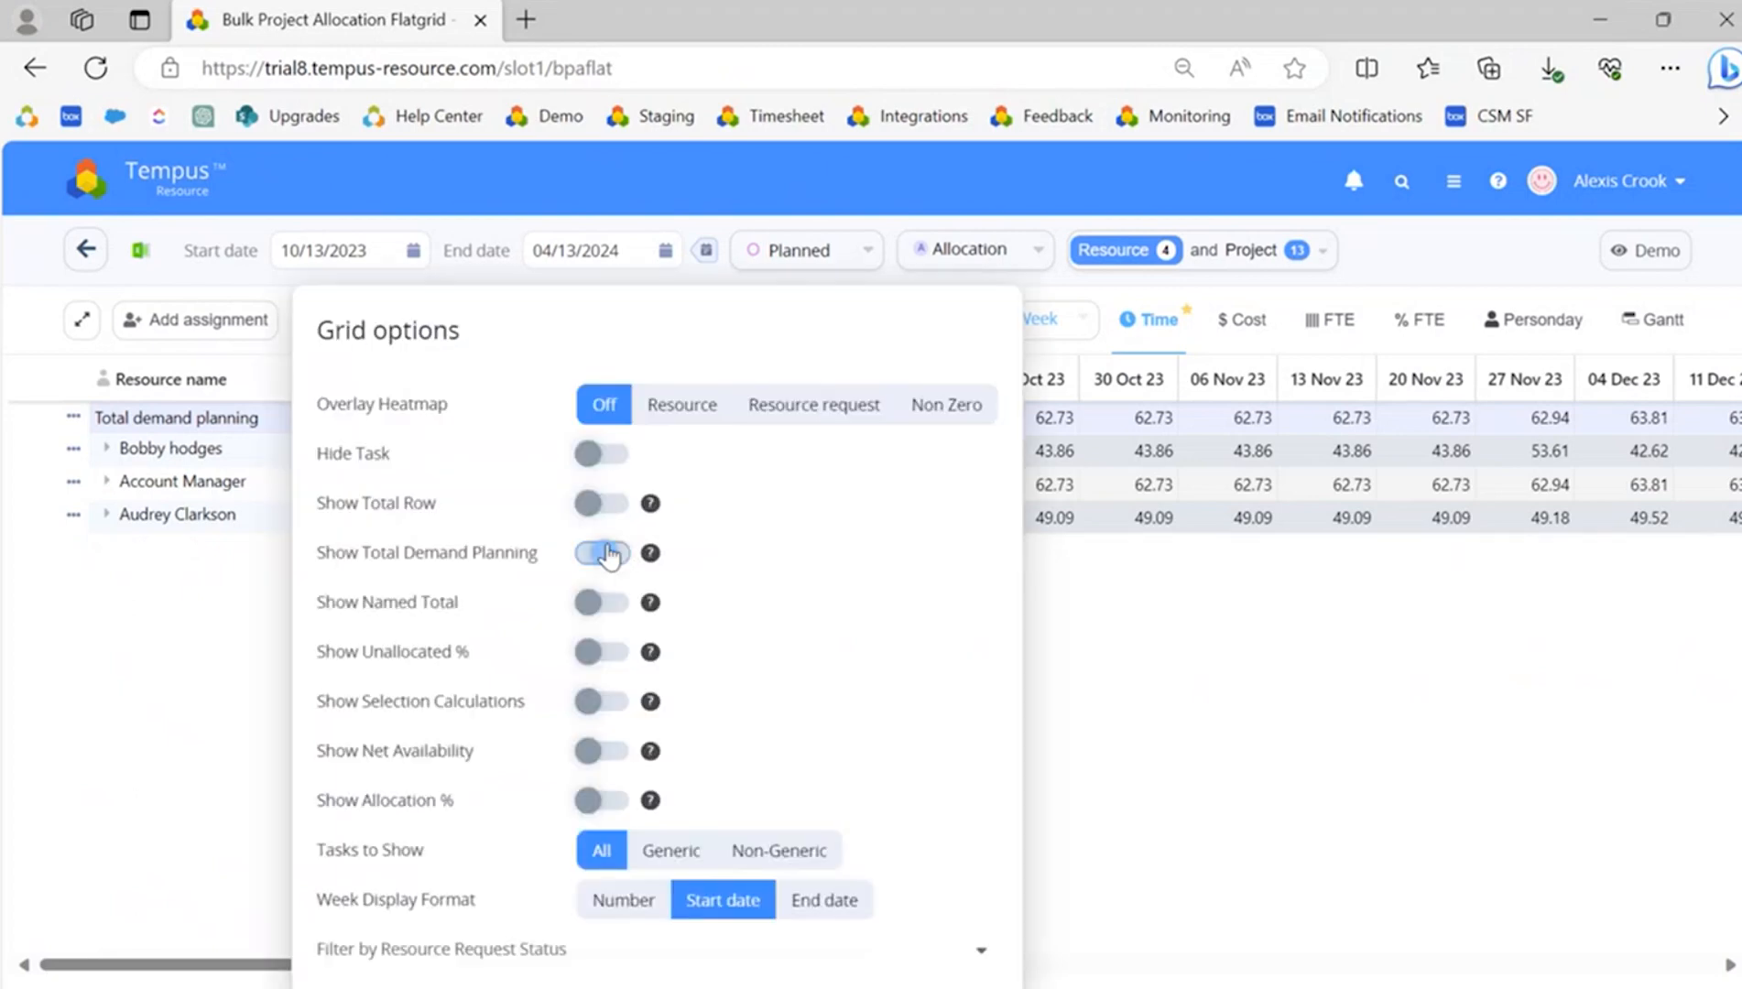
pyautogui.click(611, 604)
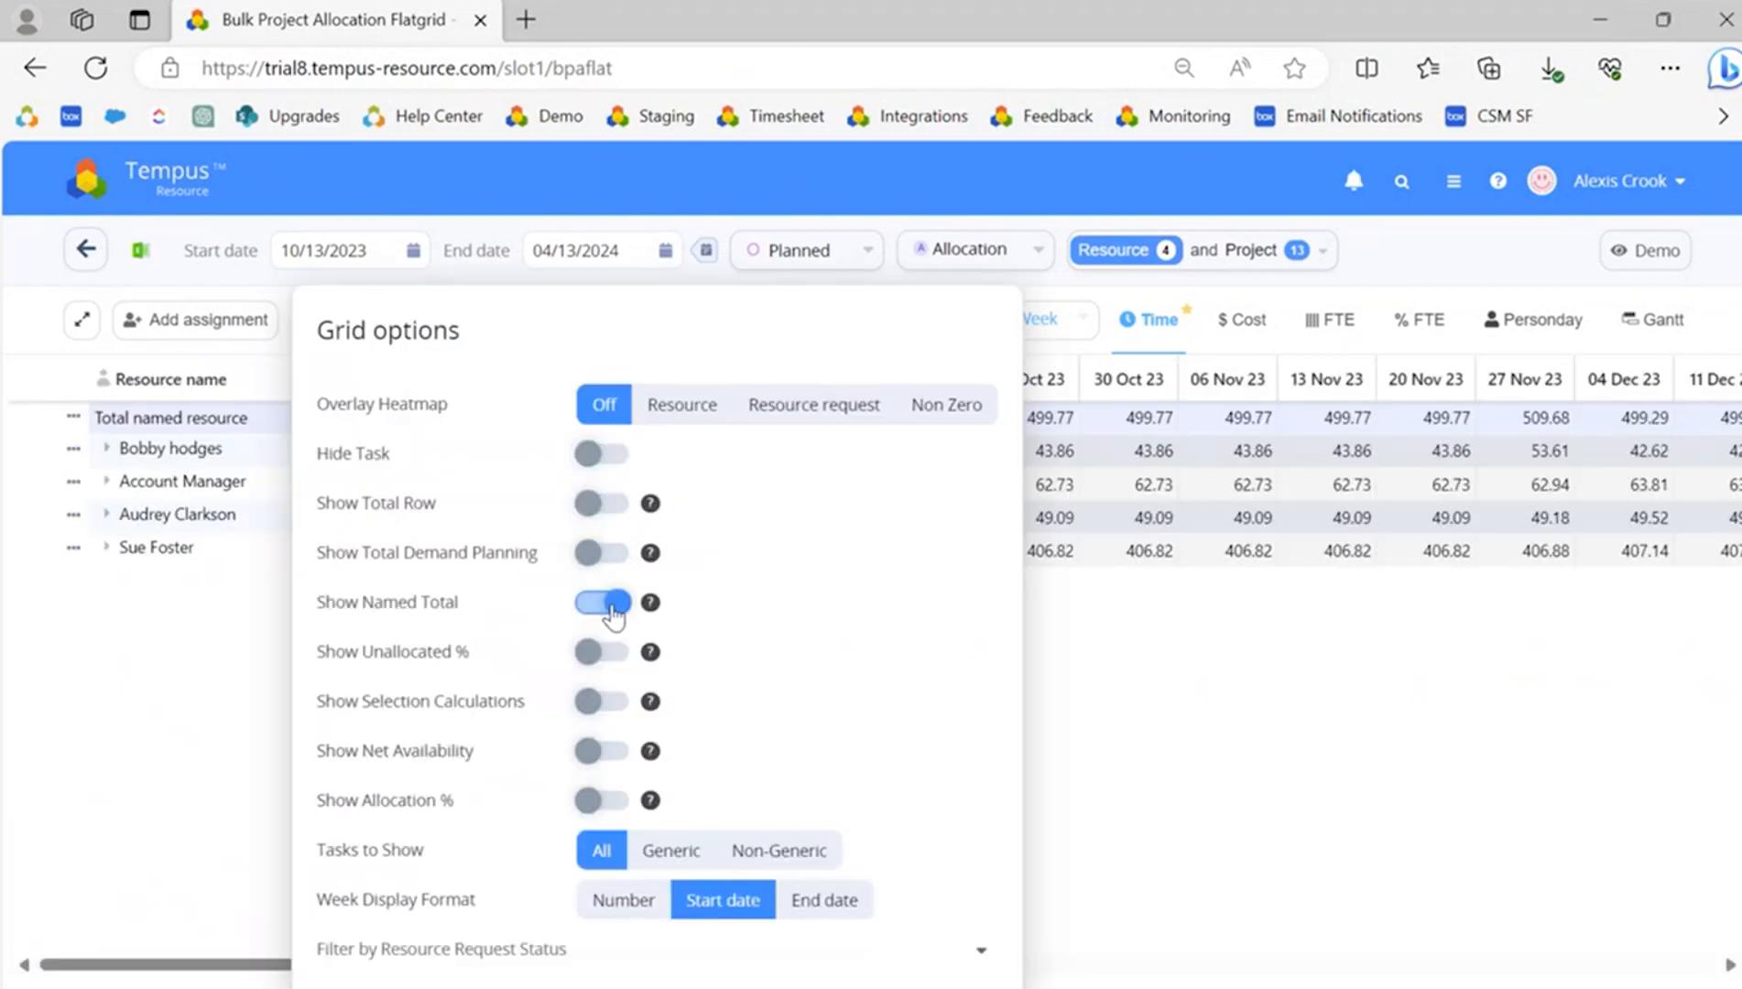
pyautogui.click(175, 784)
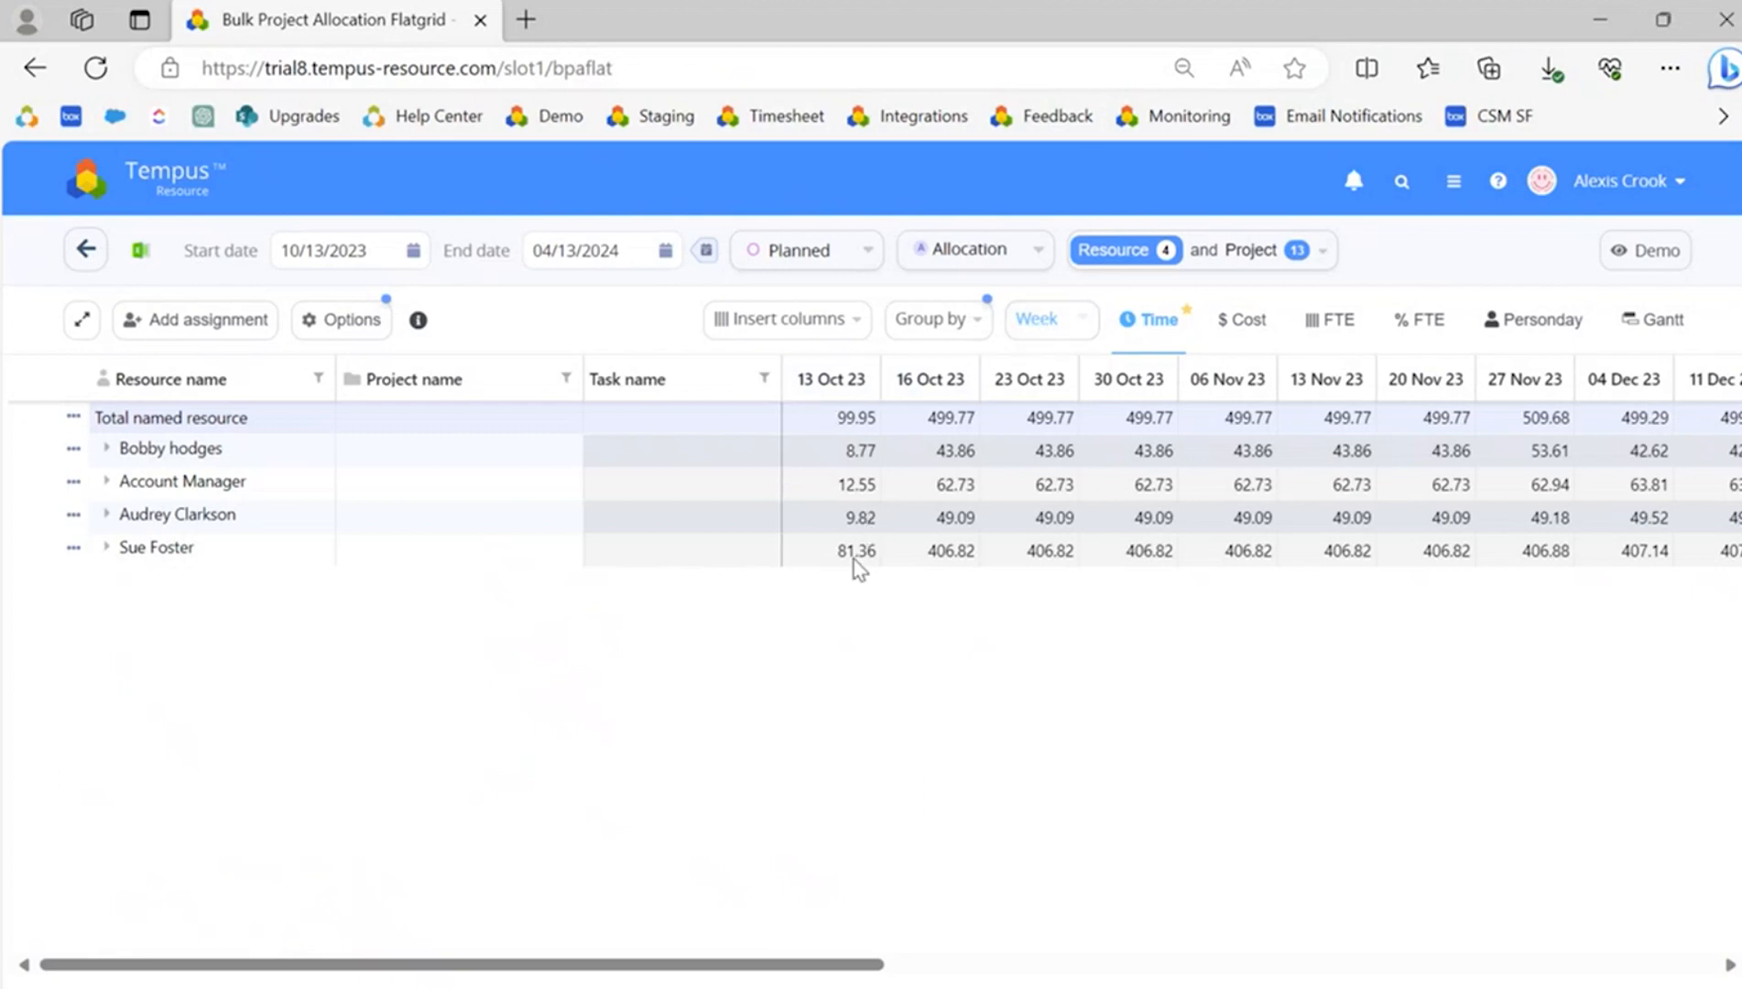
# Turn on Show Total Demand Planning alongside Show Named Total in the grid options
pyautogui.click(332, 323)
pyautogui.click(595, 554)
pyautogui.click(185, 787)
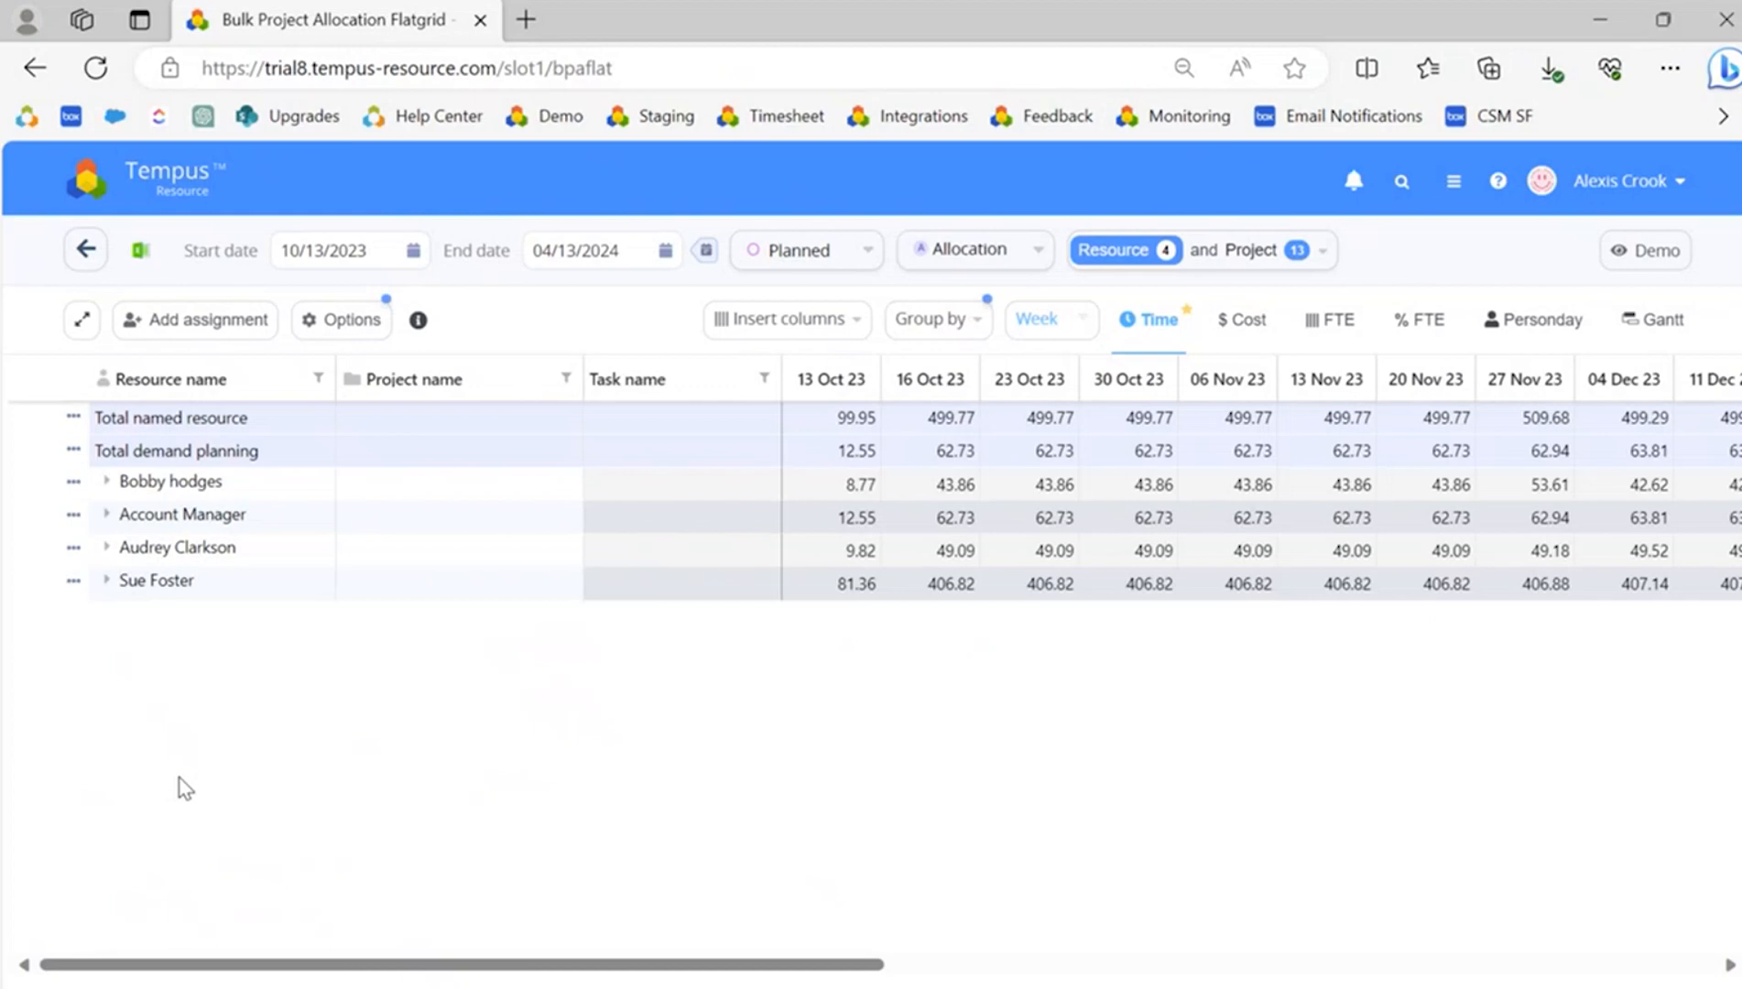
# Turn off Show Total Demand Planning and Show Named Total, and turn on Show Unallocated % instead
pyautogui.click(359, 322)
pyautogui.click(615, 552)
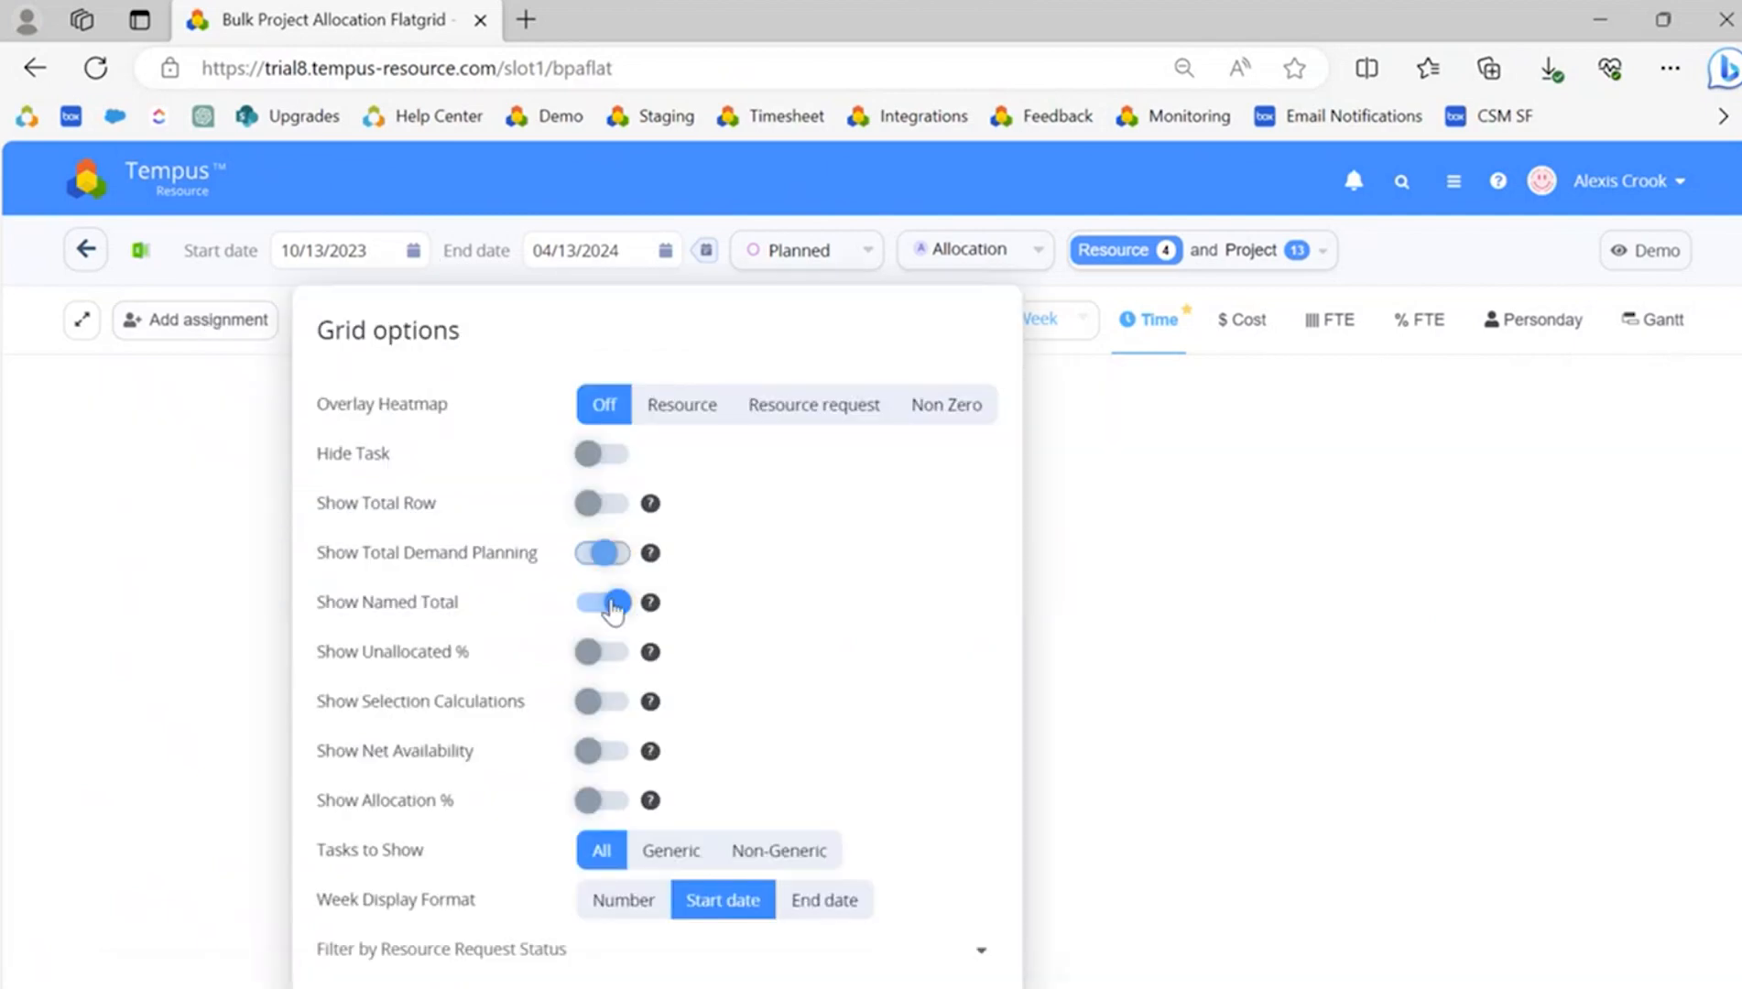
pyautogui.click(612, 603)
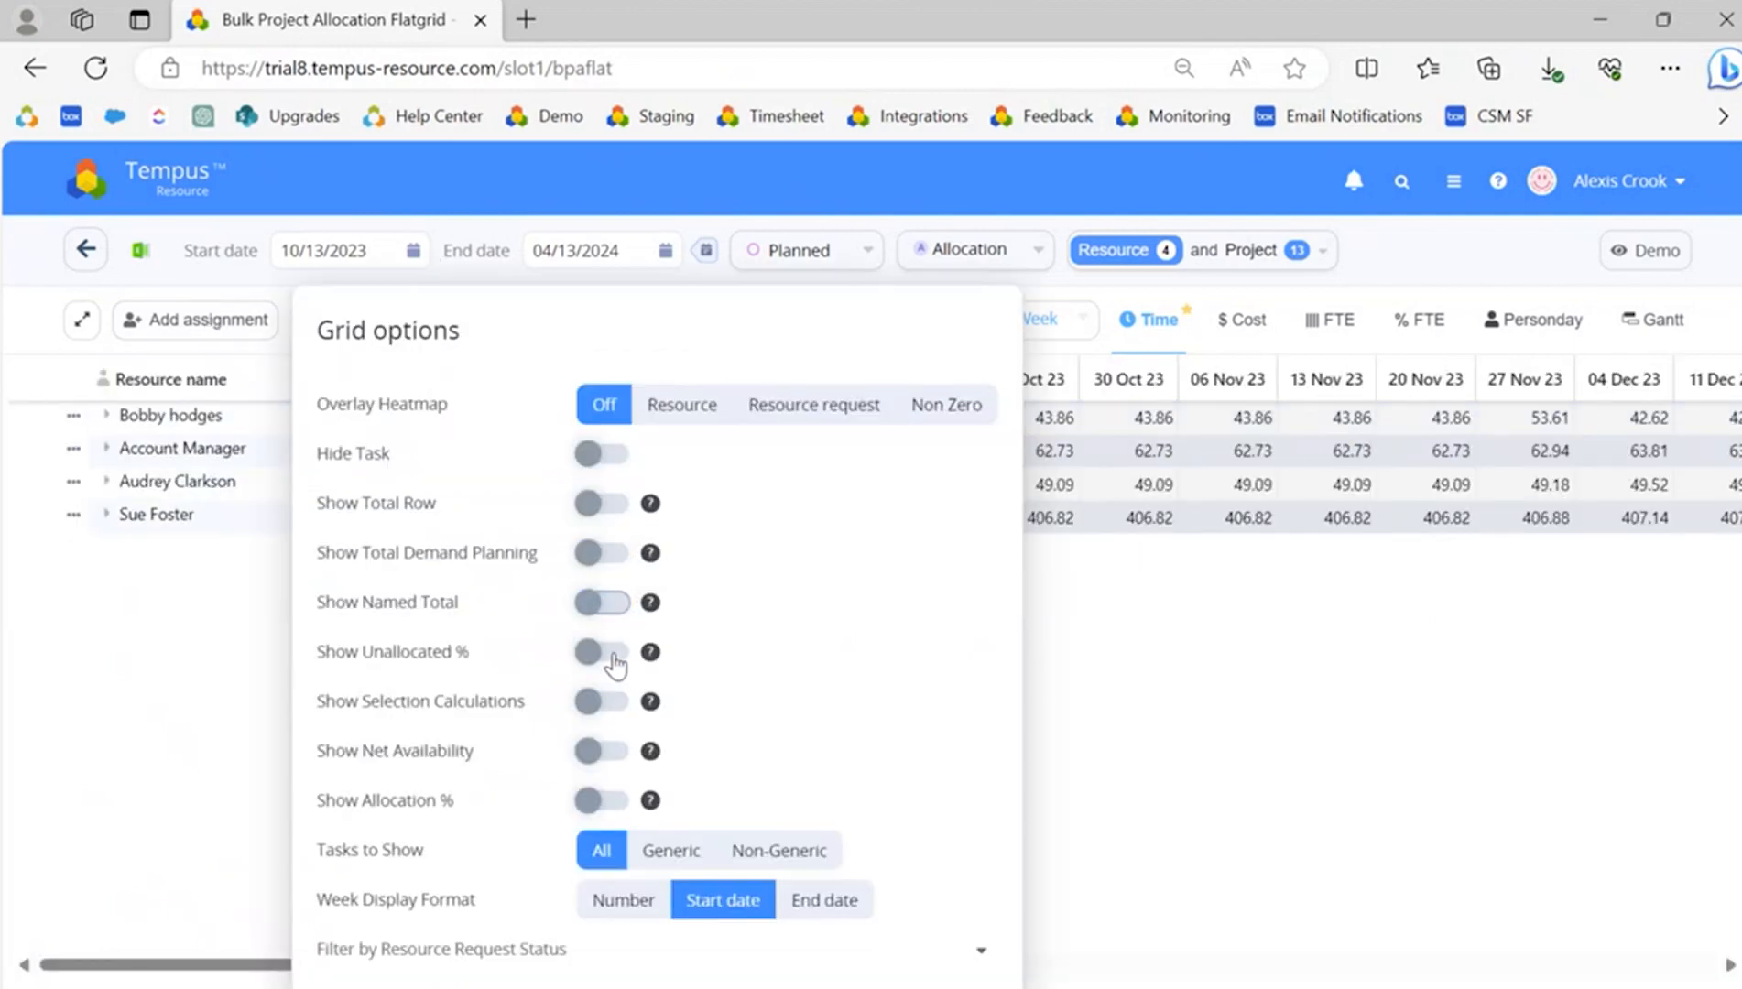
pyautogui.click(613, 658)
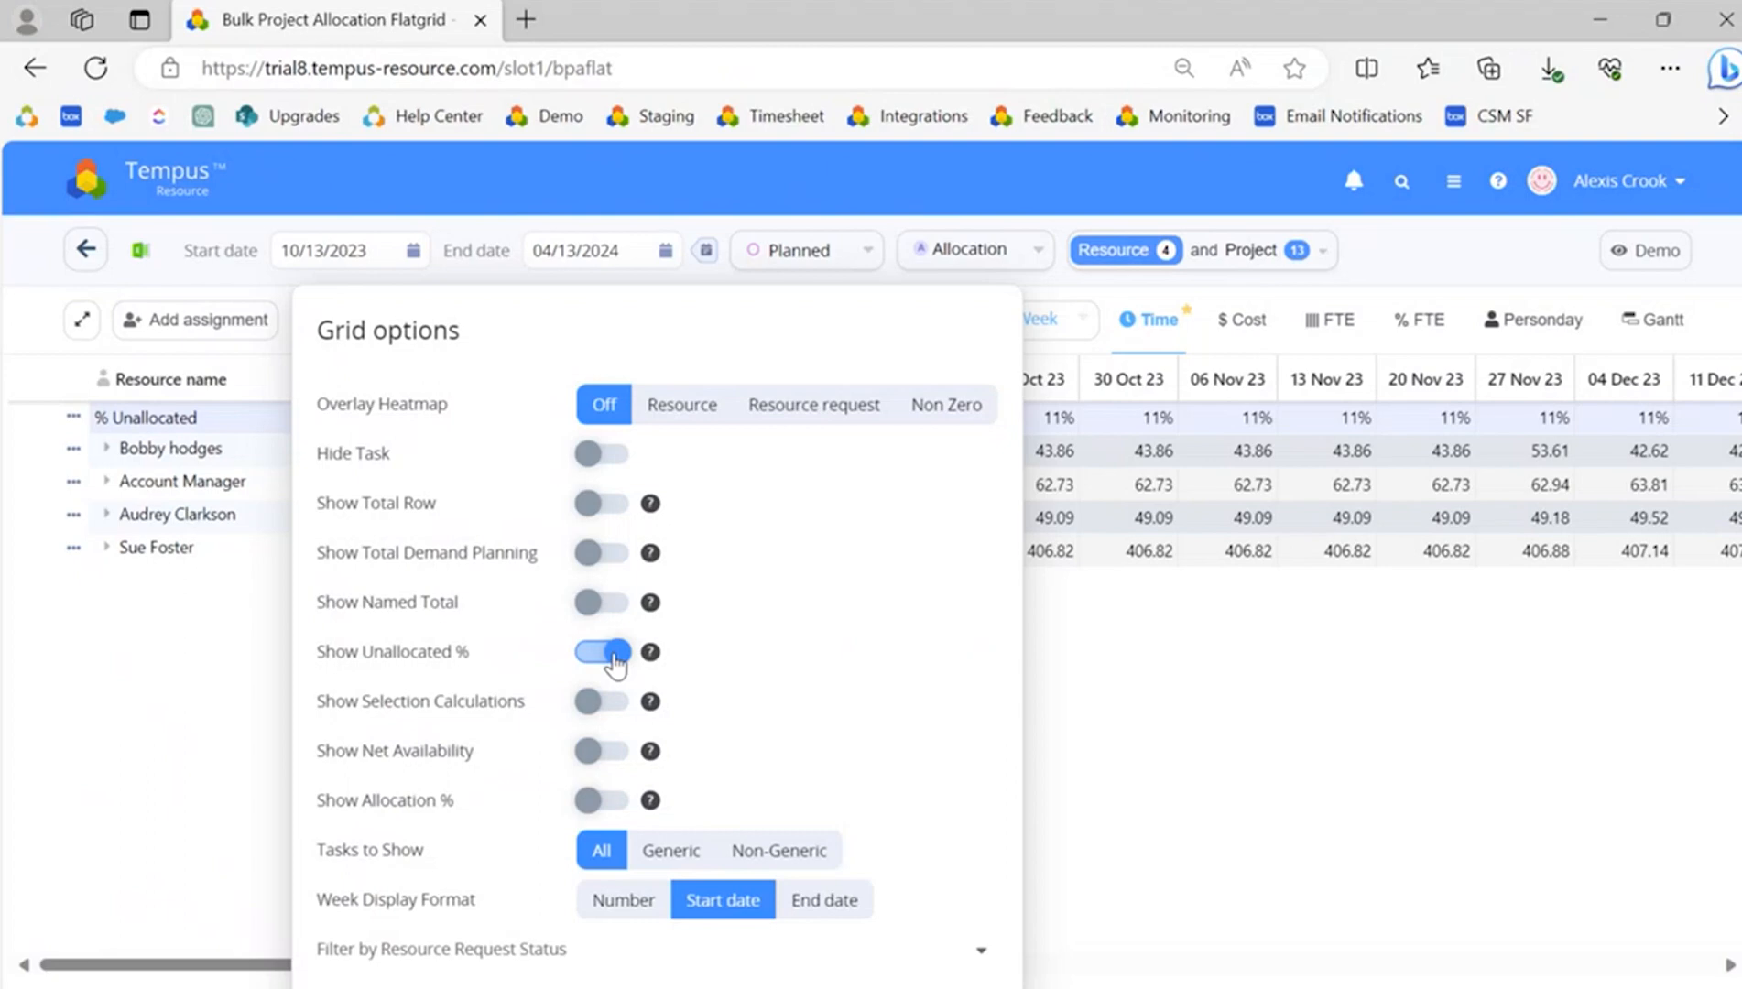
pyautogui.click(214, 757)
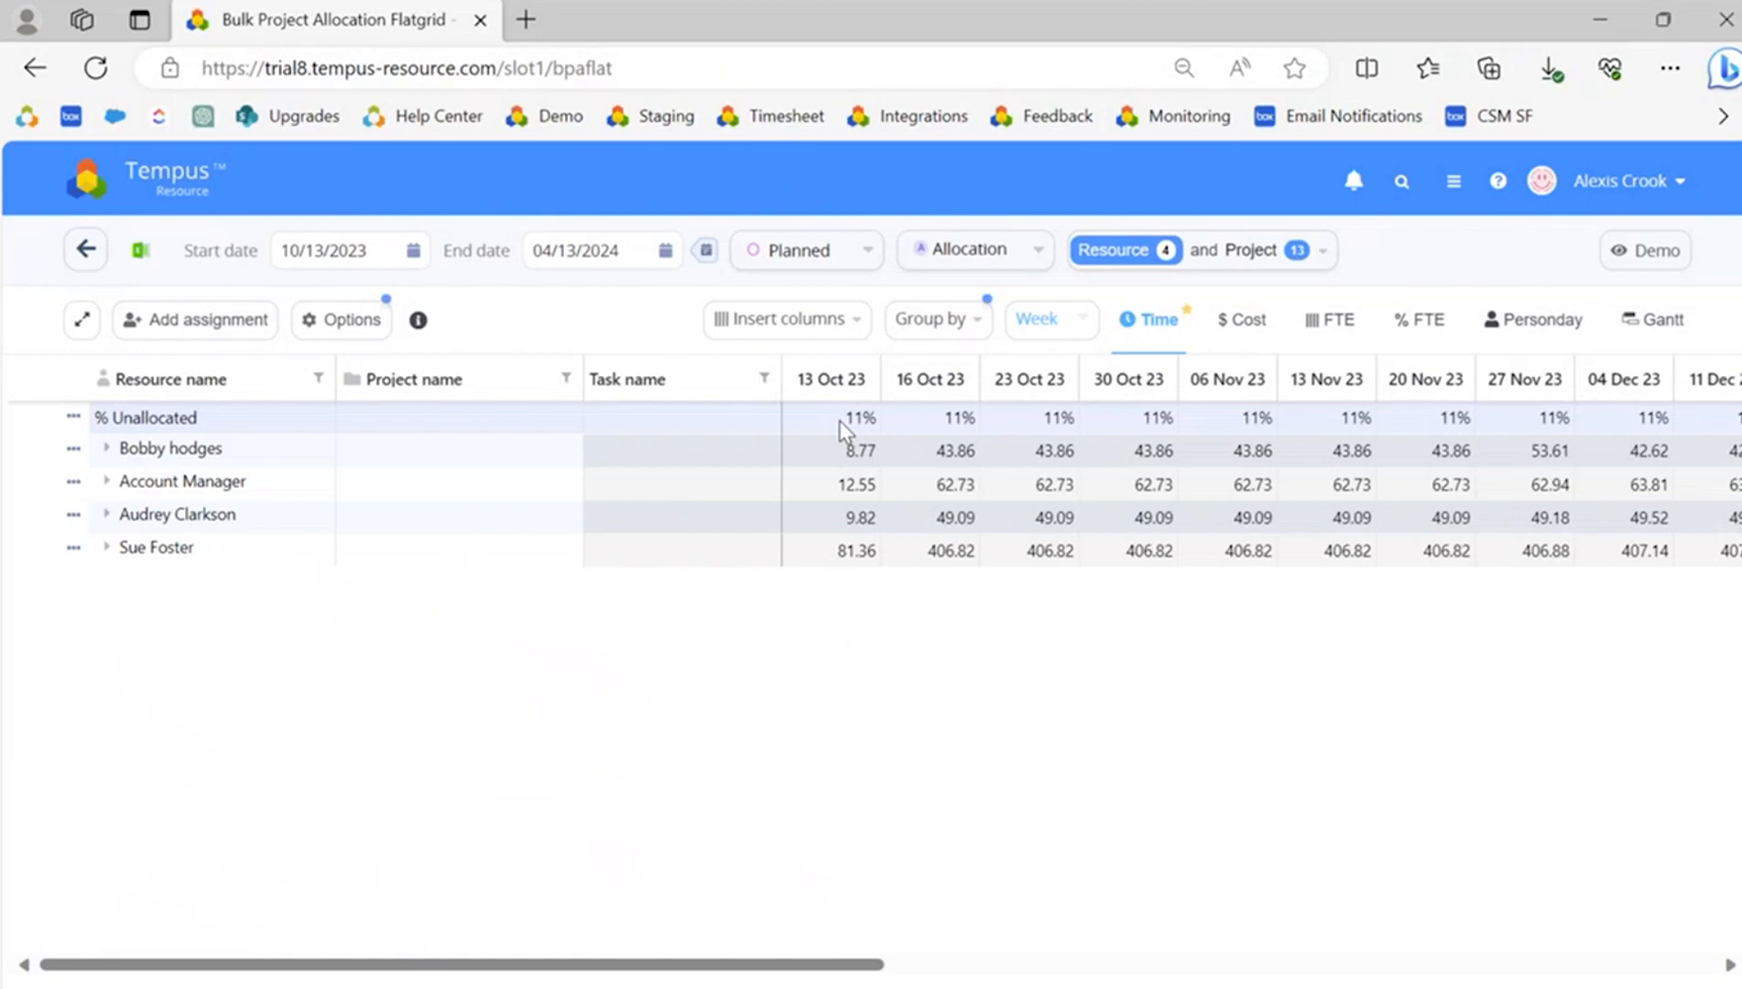
# Turn off Show Unallocated % and turn on Show Selection Calculations in the grid options
pyautogui.click(330, 320)
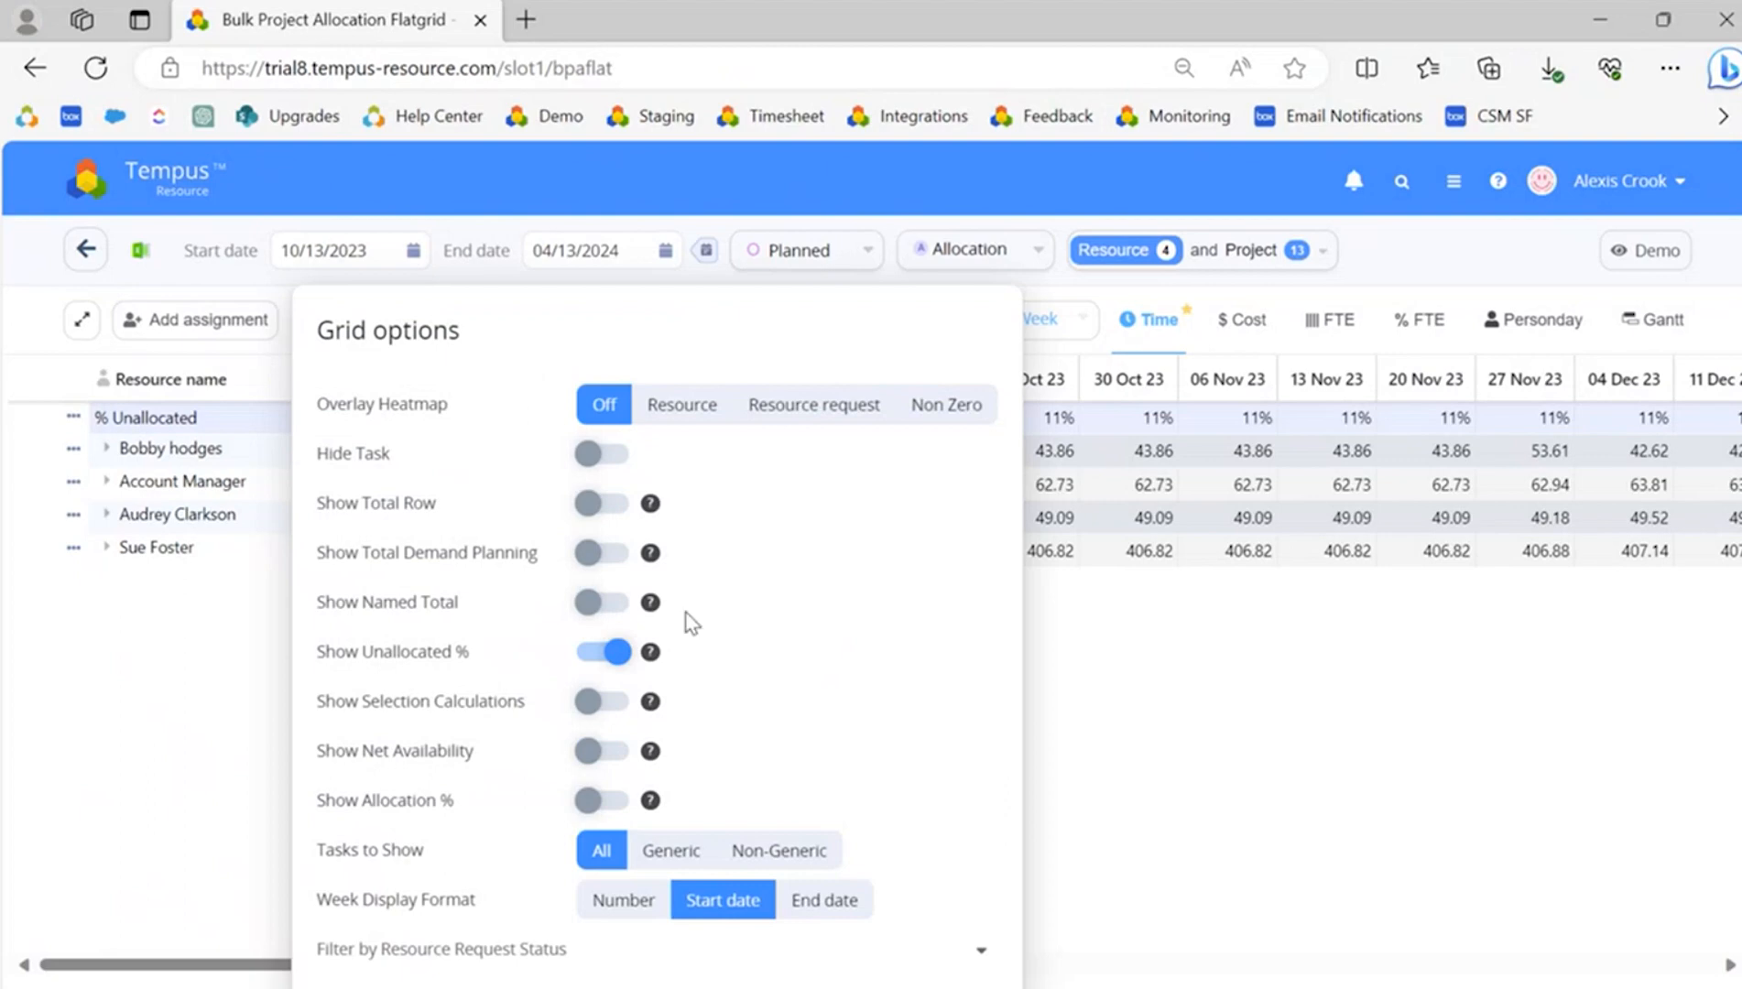
pyautogui.moveTo(651, 654)
pyautogui.moveTo(652, 608)
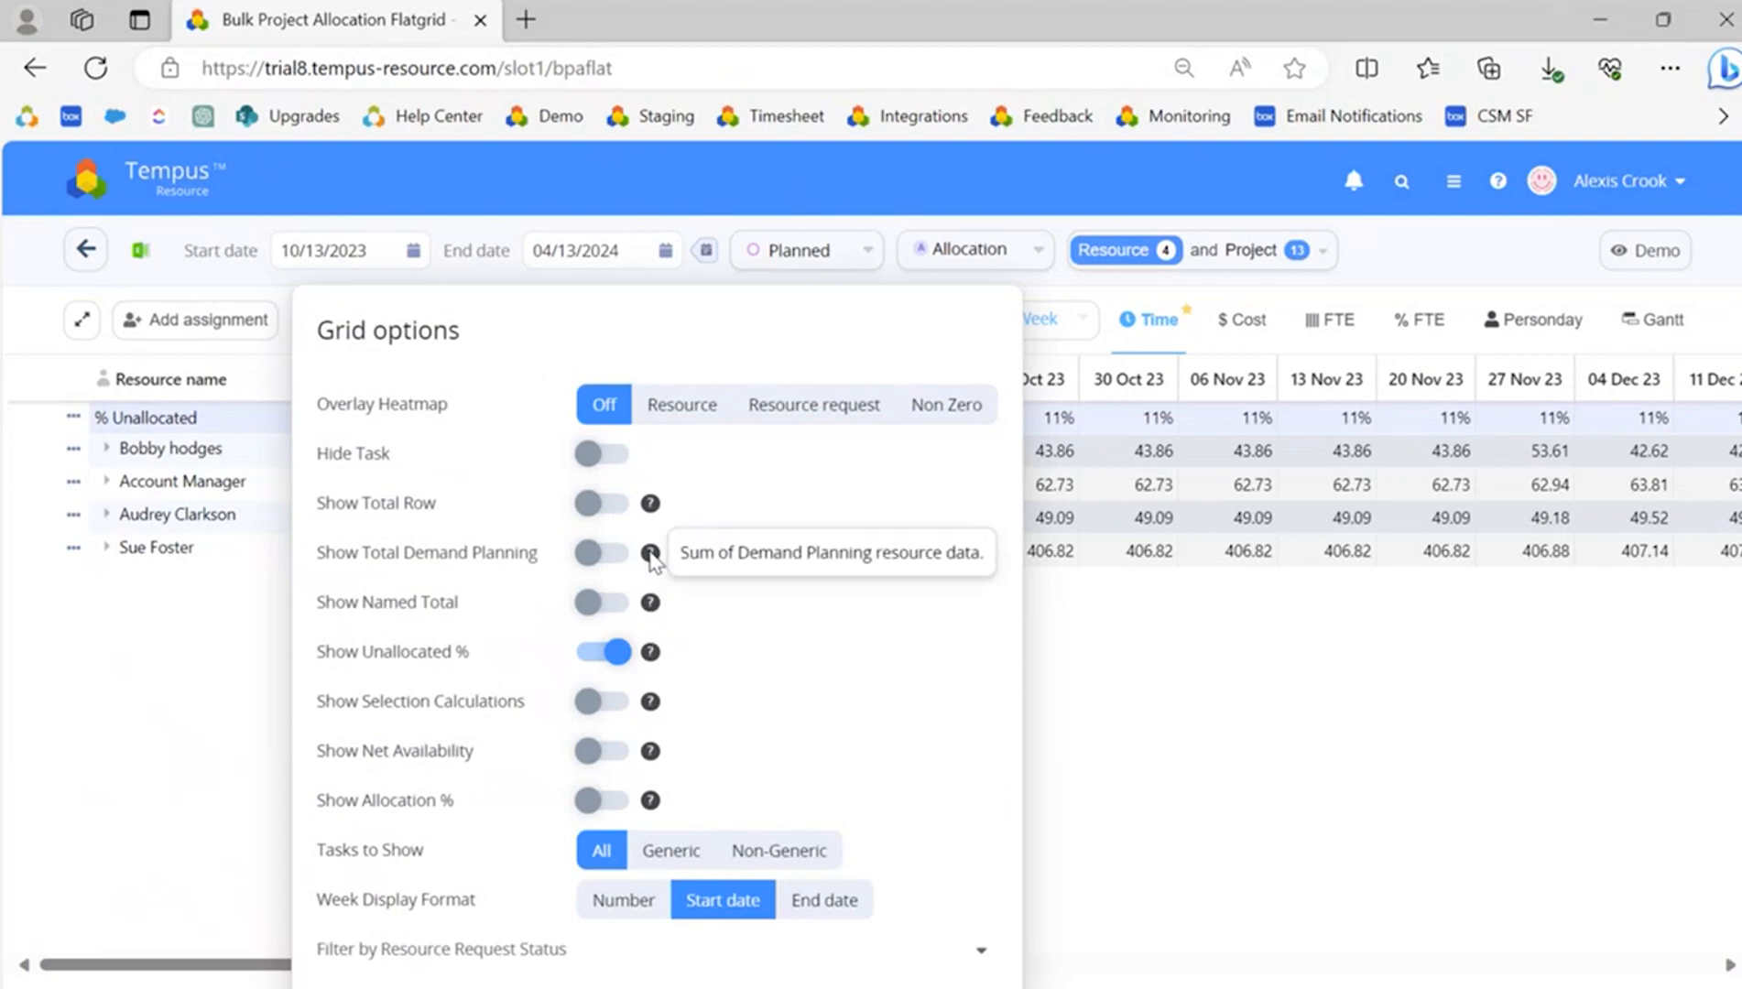
pyautogui.moveTo(651, 506)
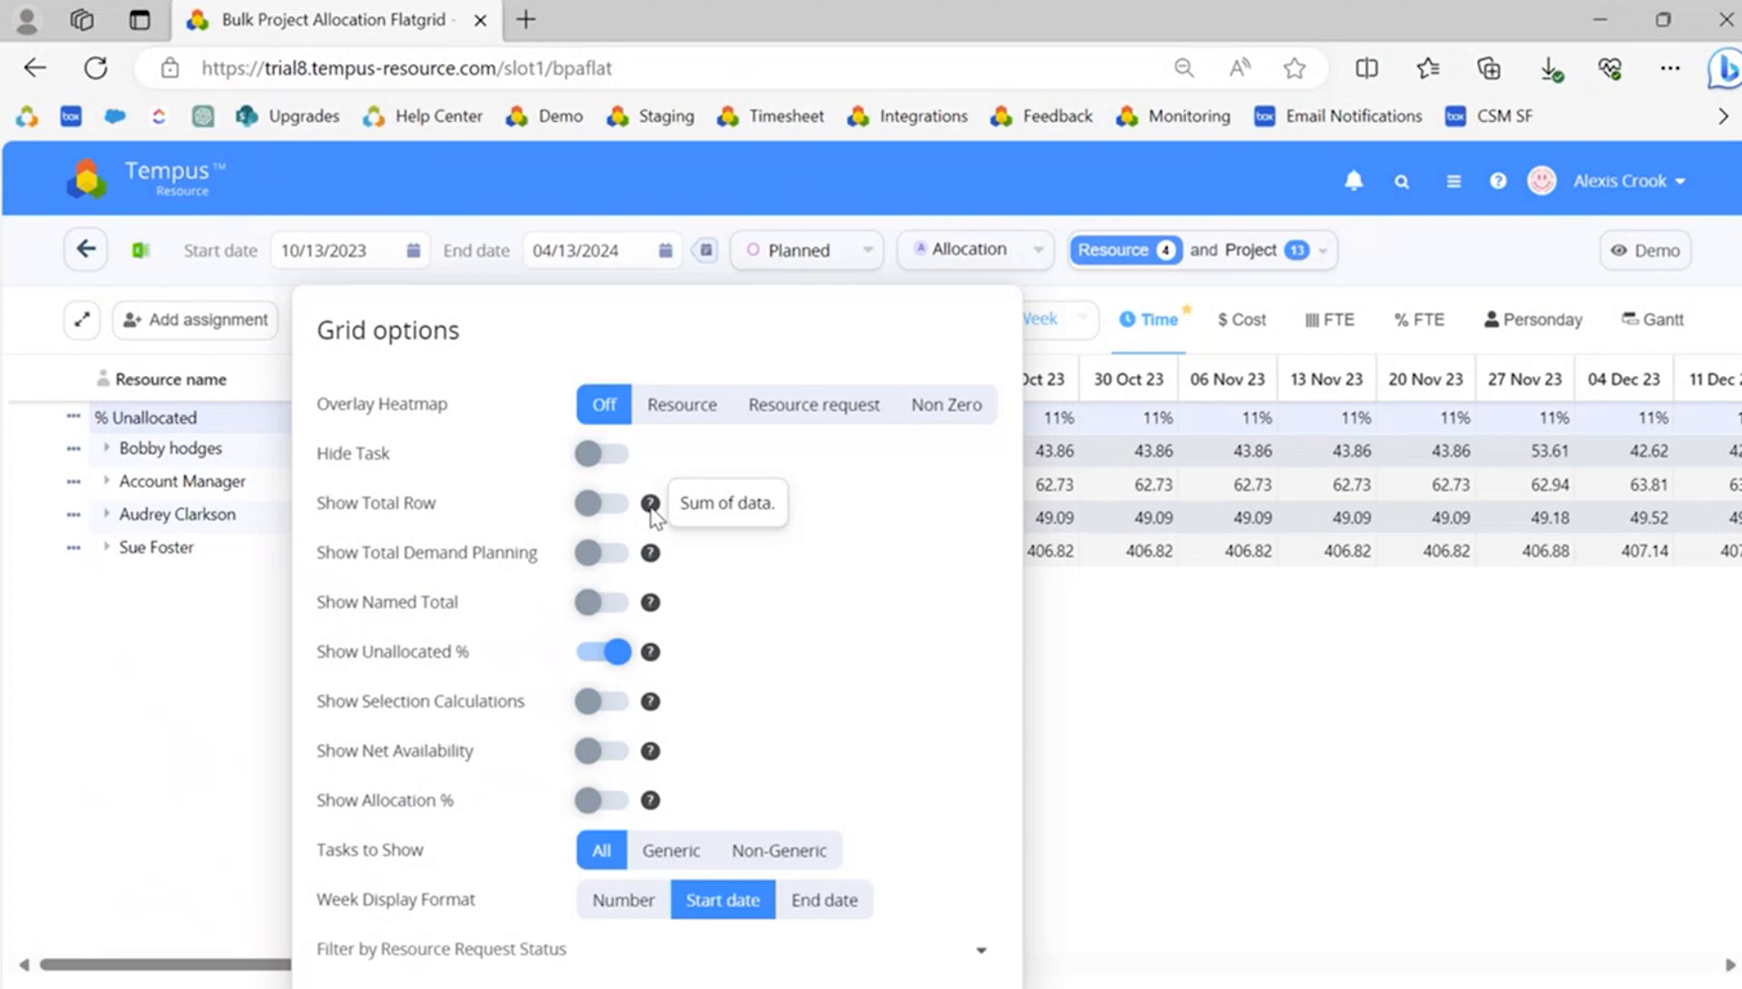
pyautogui.click(606, 651)
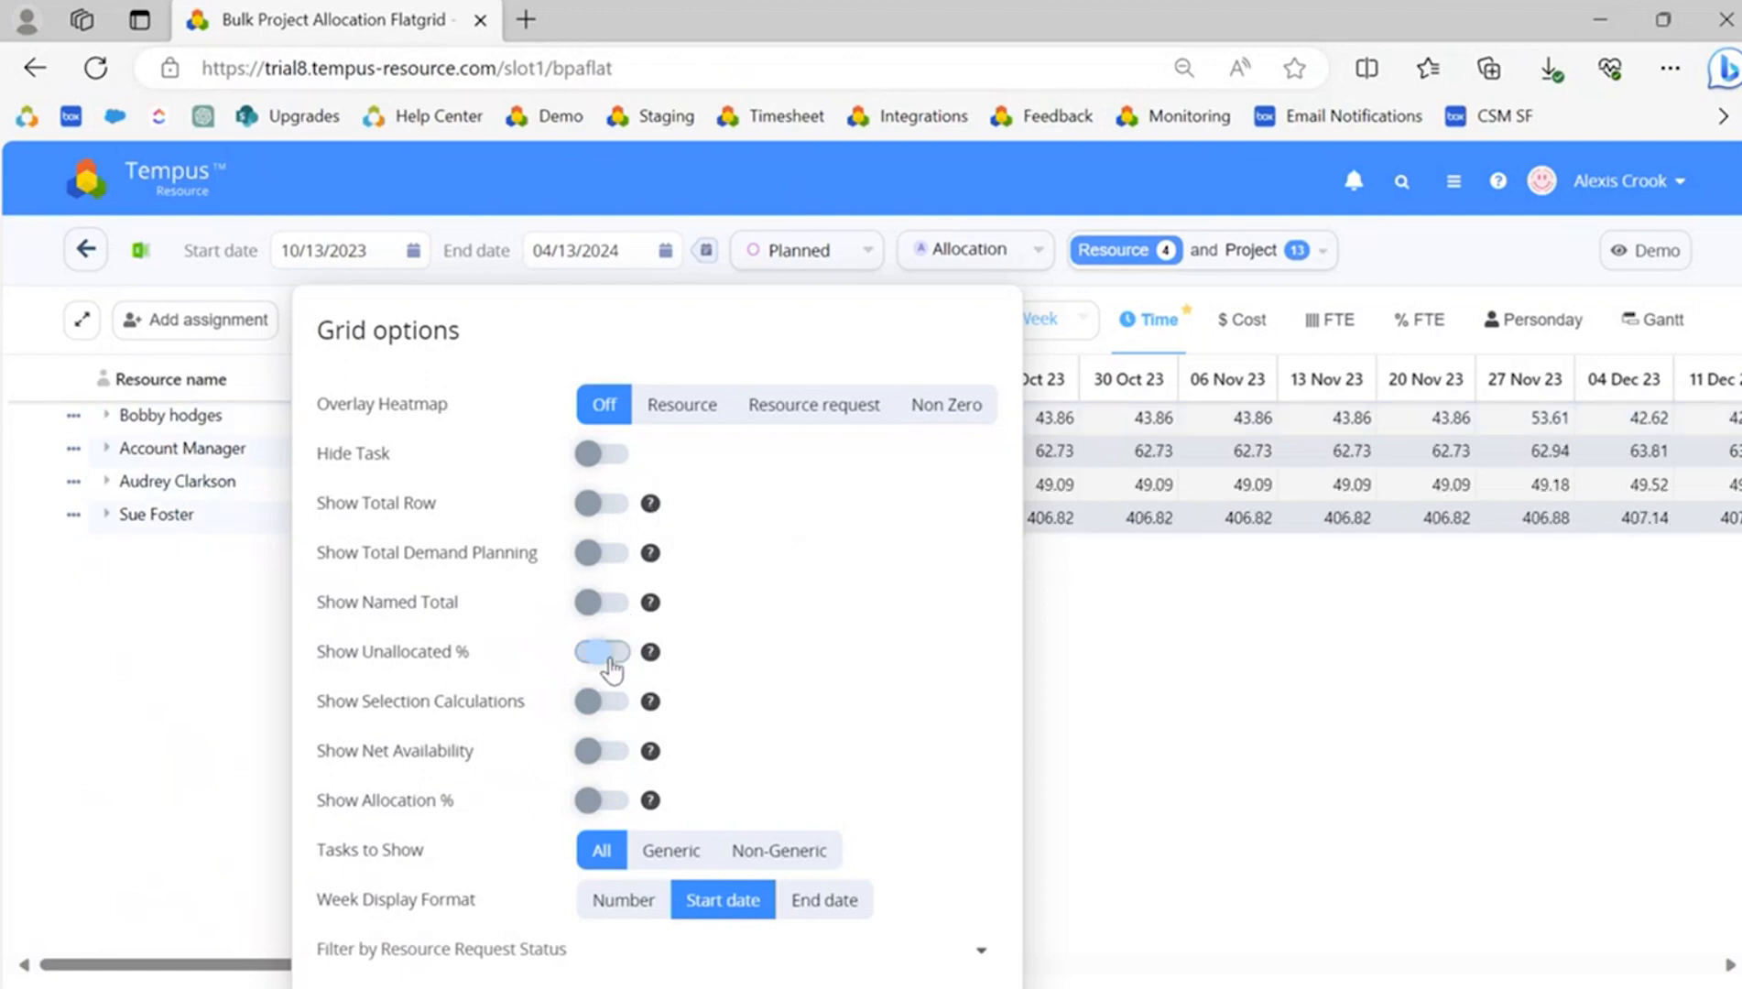
pyautogui.click(612, 703)
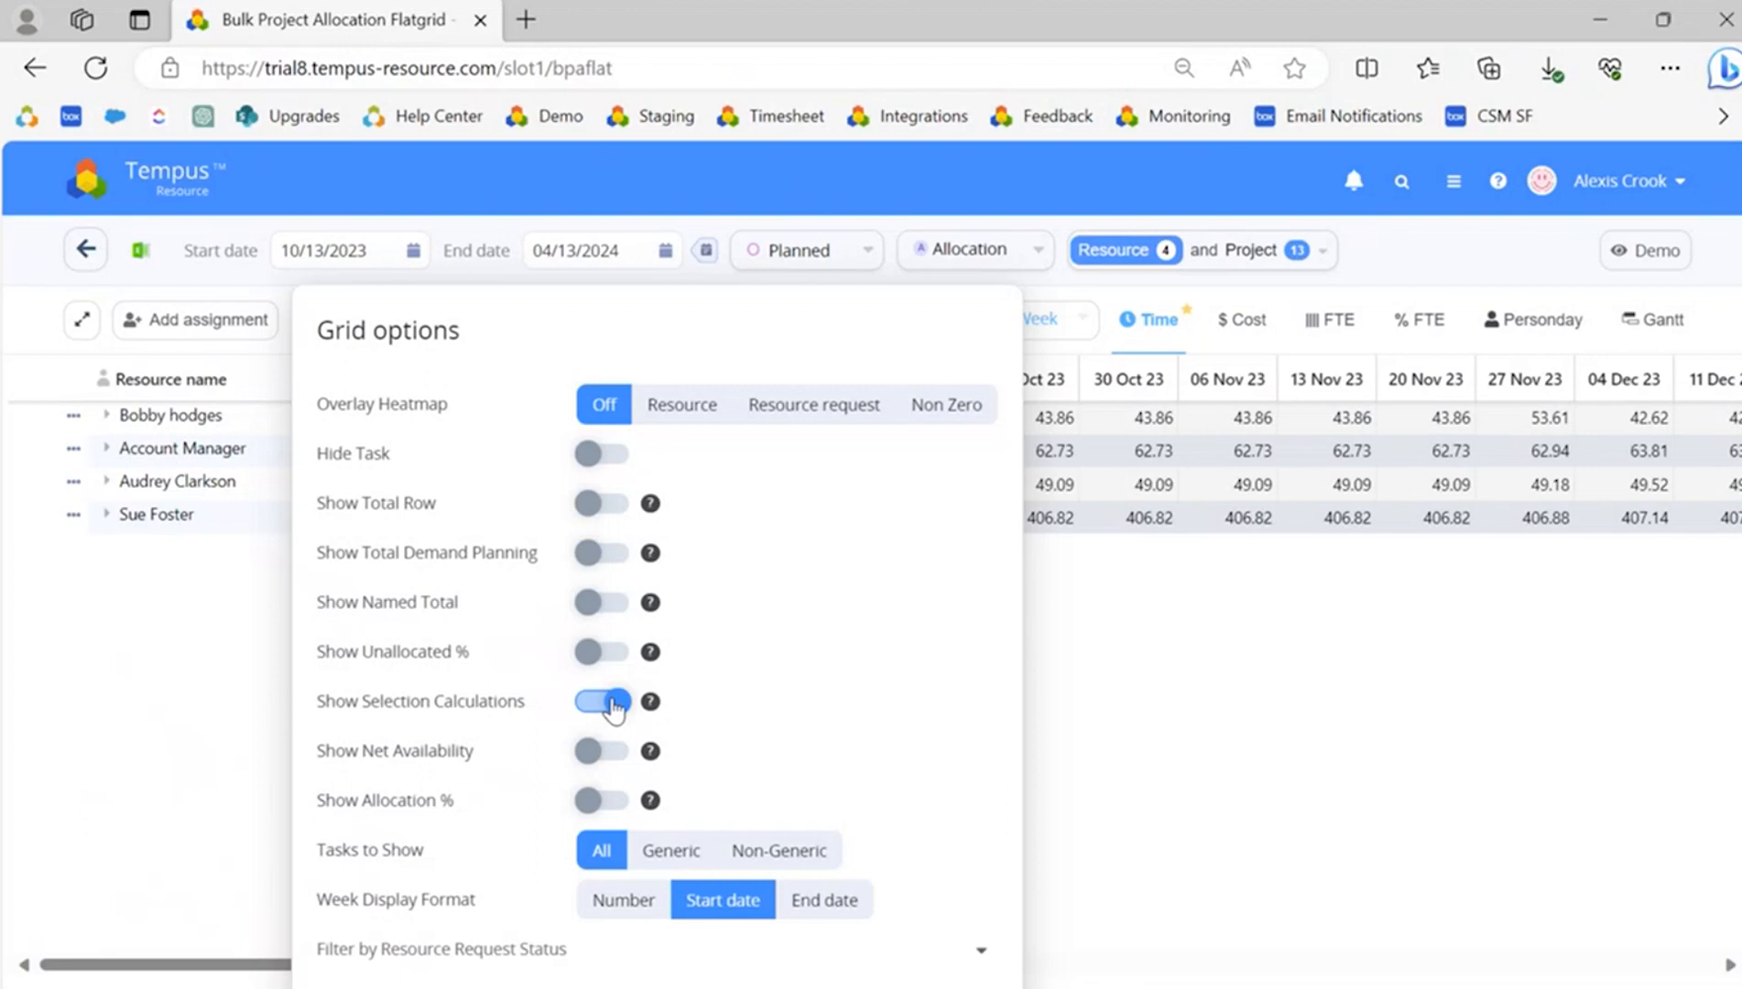
pyautogui.click(1113, 731)
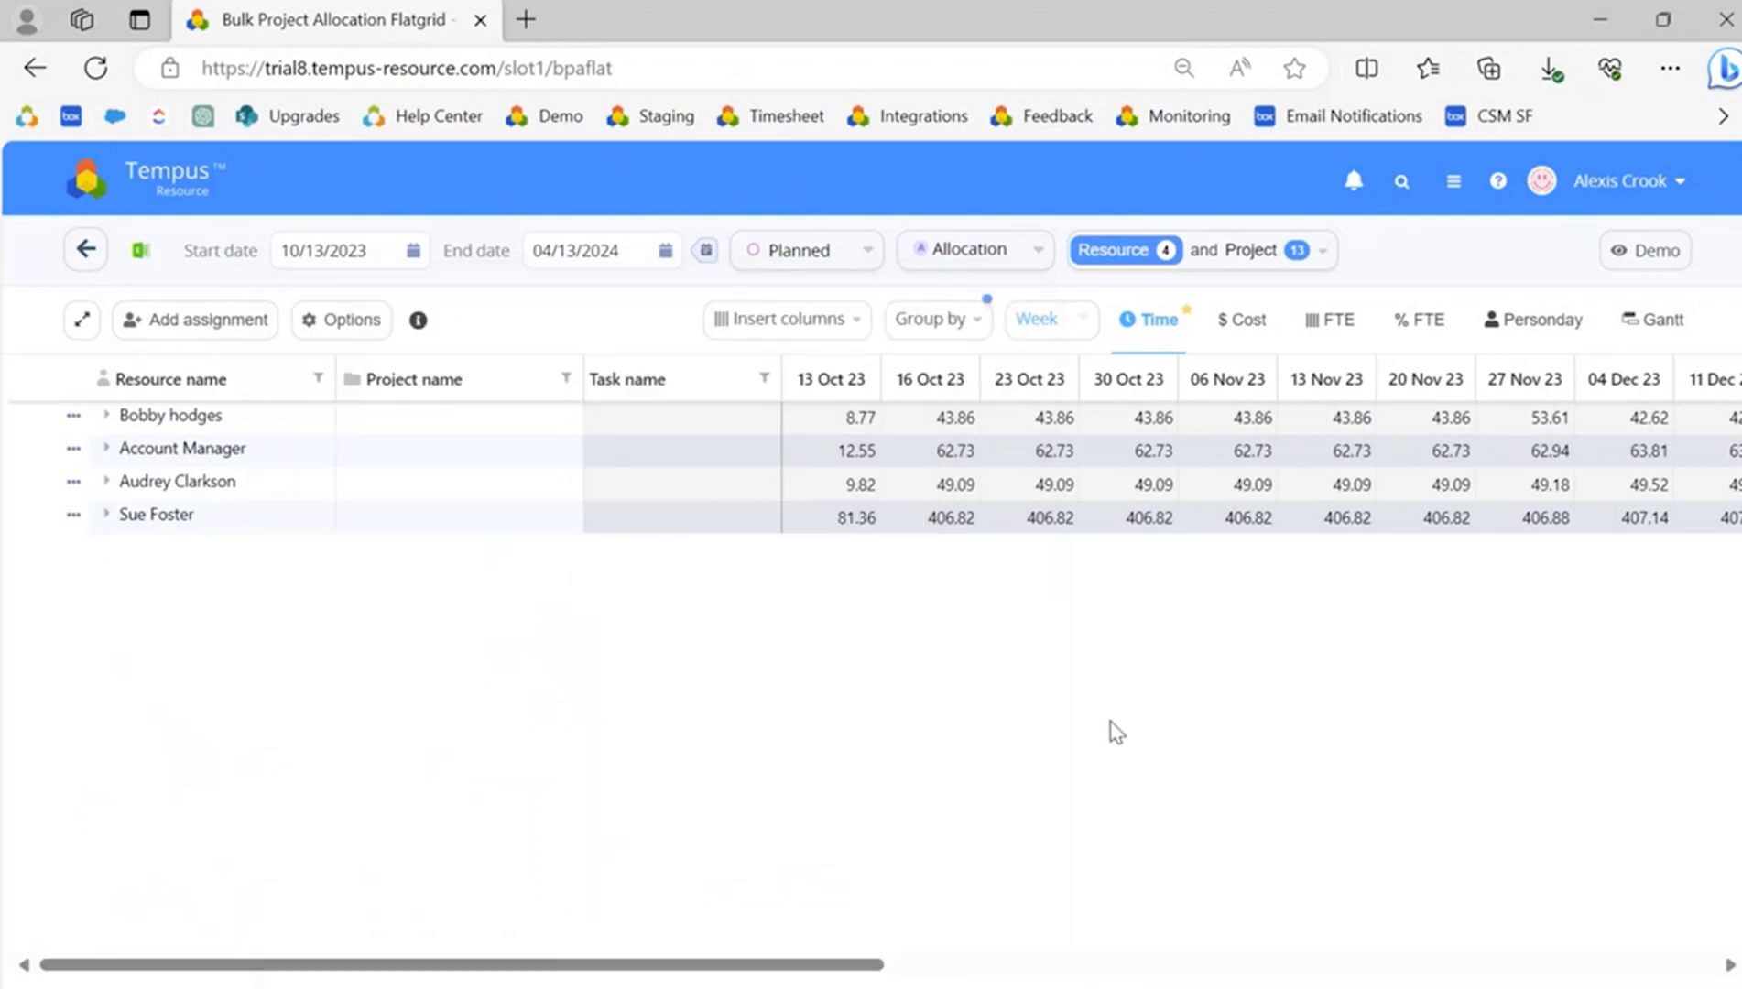
# Expand the first resource and calculate two cell selections in its assignments, one for 13–23 Oct 23 and one for 30 Oct–13 Nov 23
pyautogui.click(107, 416)
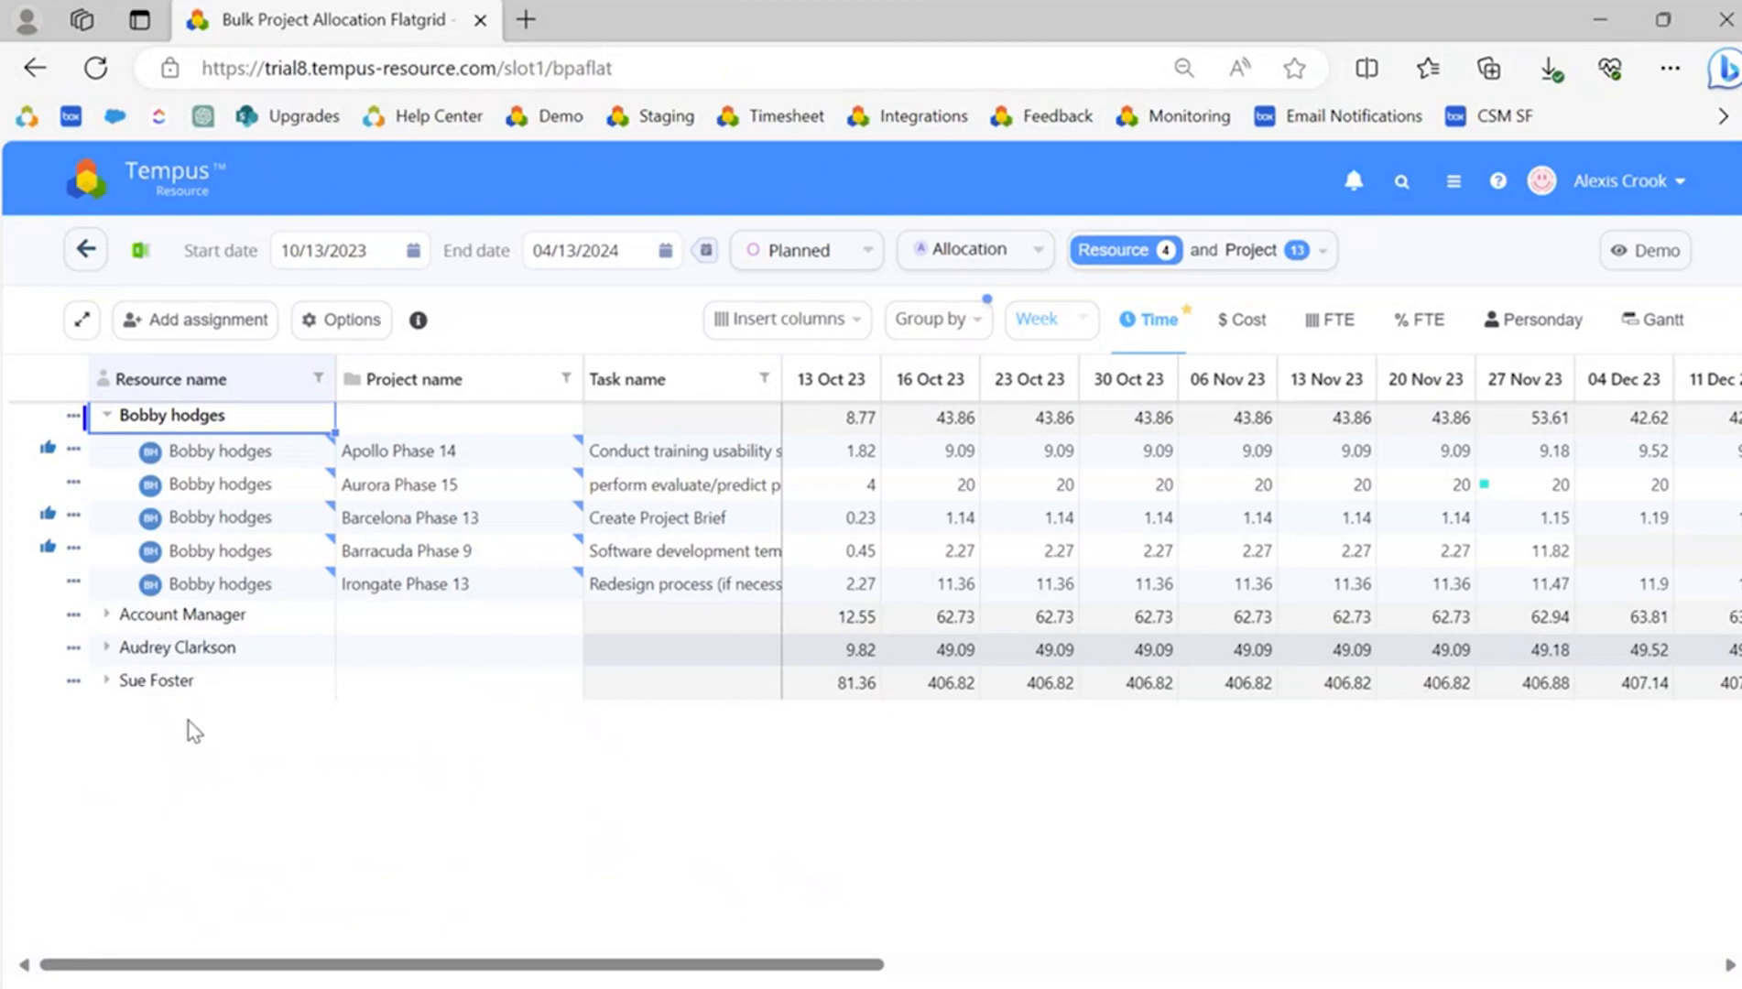
pyautogui.moveTo(855, 459); pyautogui.dragTo(1024, 527)
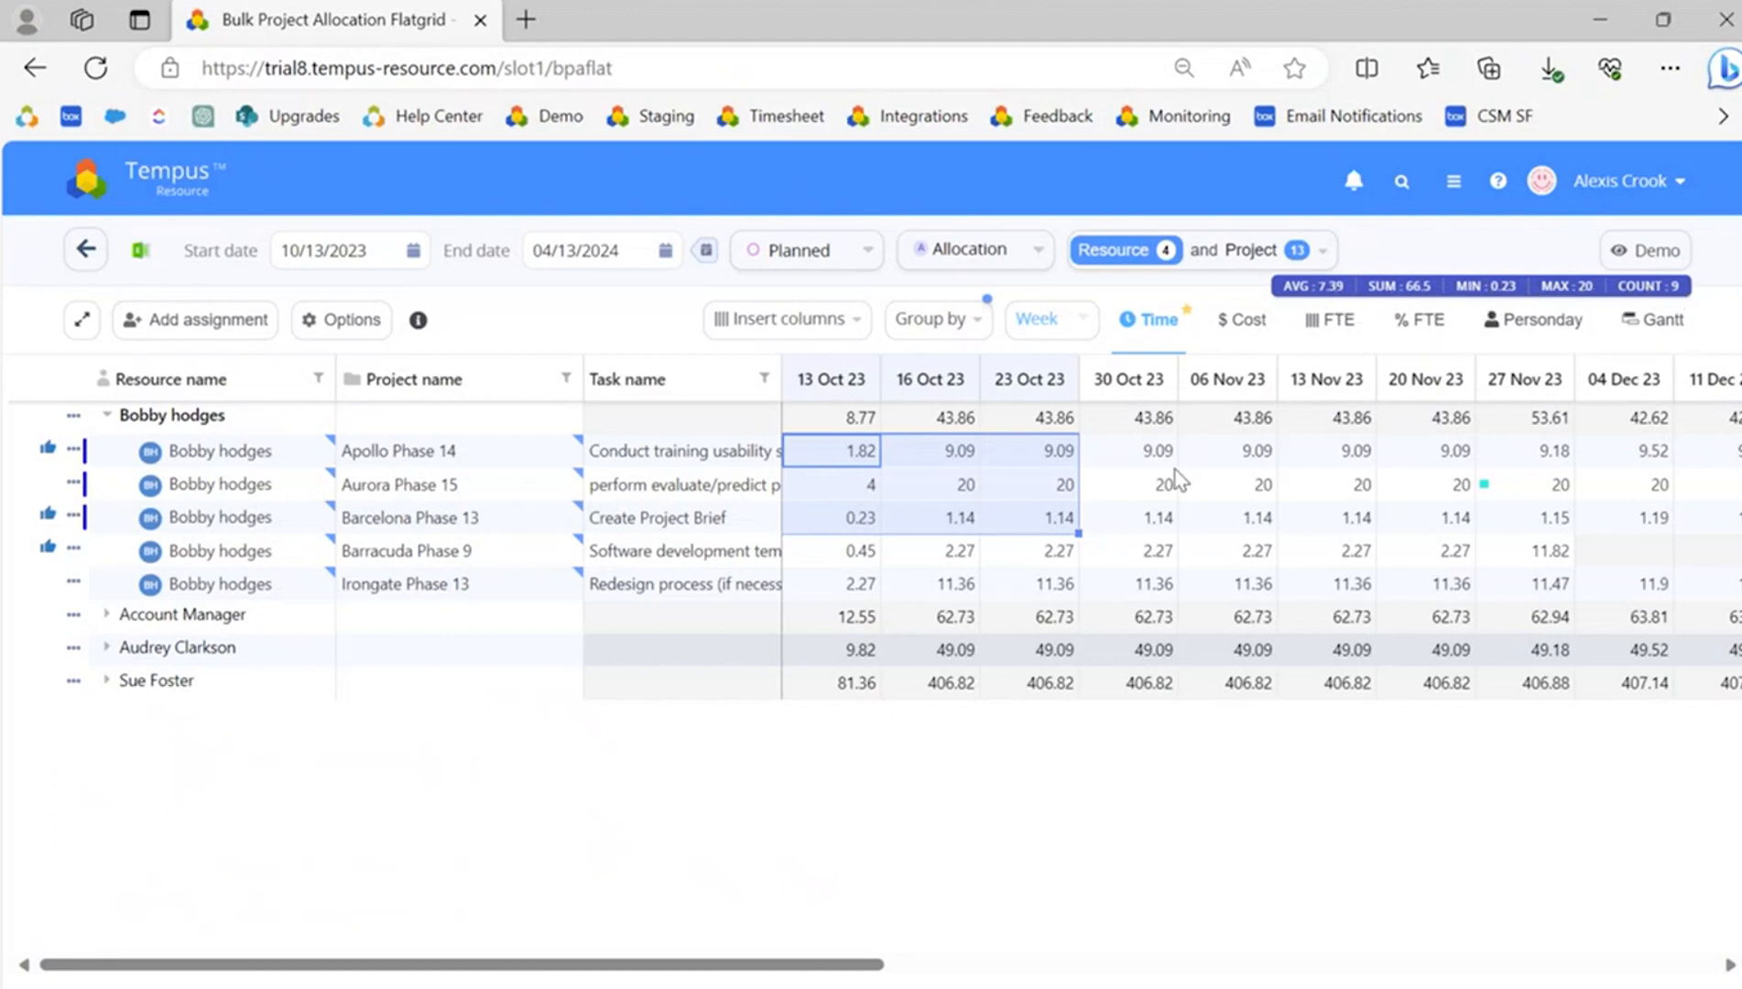
pyautogui.click(1132, 485)
pyautogui.moveTo(1206, 502); pyautogui.dragTo(1358, 579)
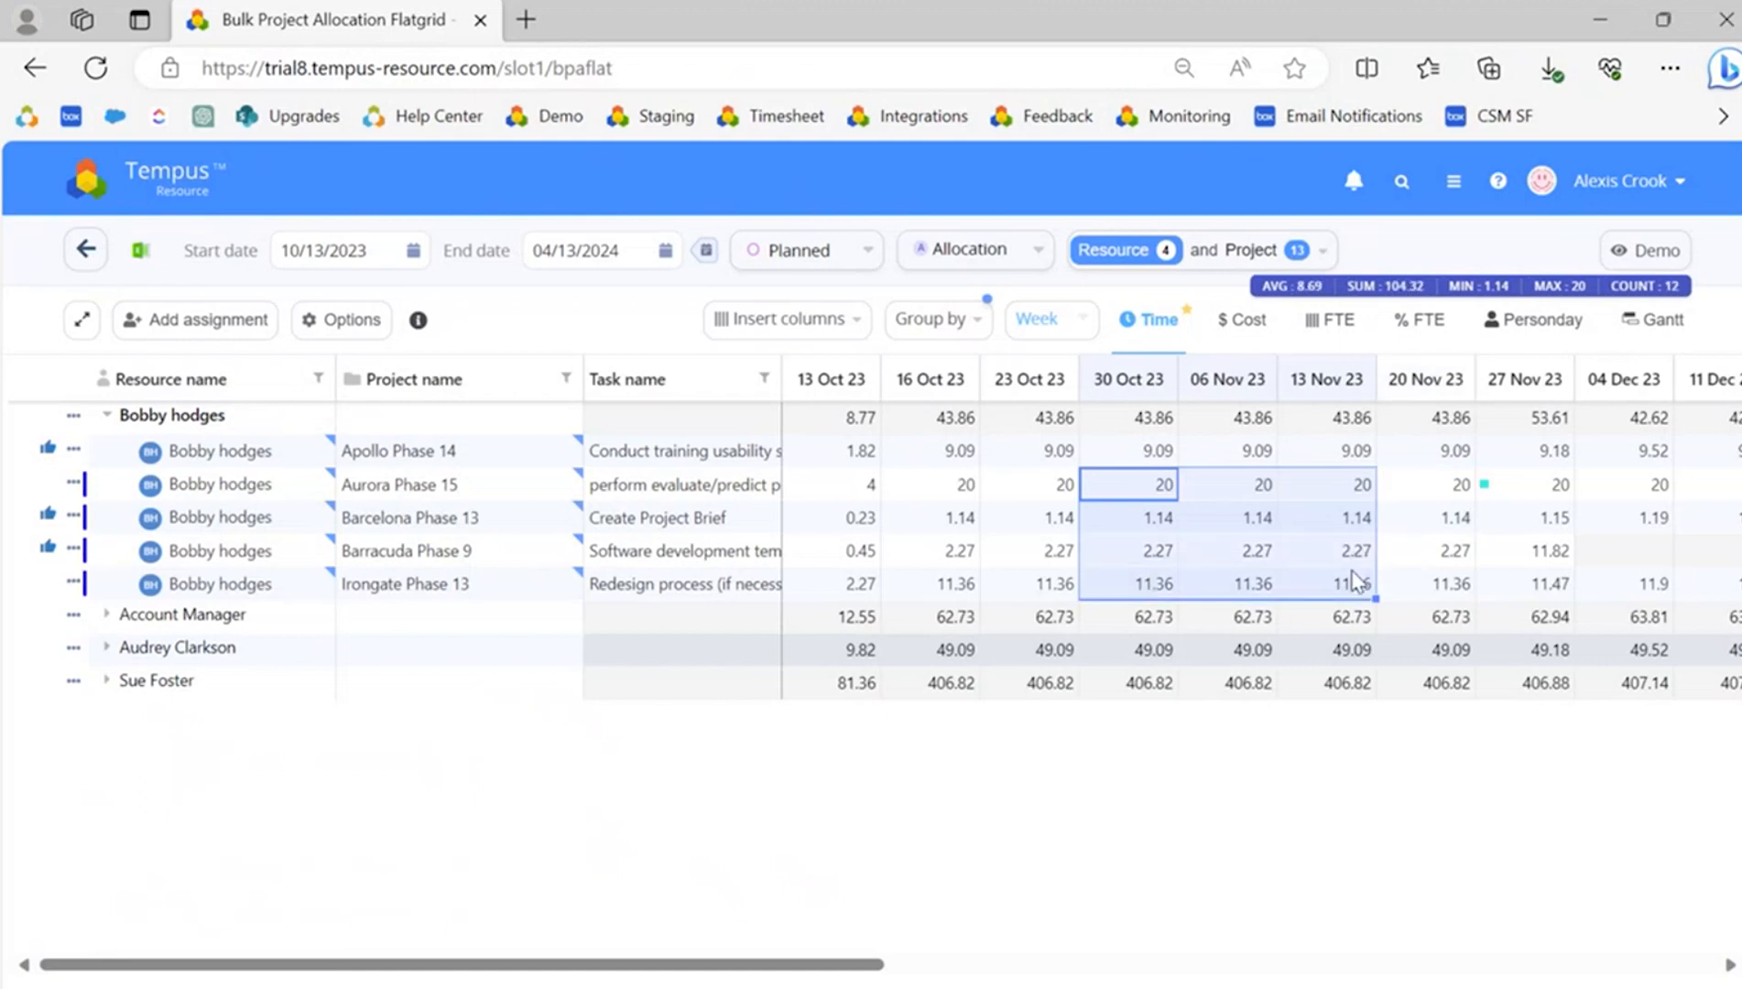
# Expand Account Manager and select the 13 Oct to 20 Nov 23 cells across both resources, from Apollo Phase 14 down to Demand
pyautogui.click(118, 615)
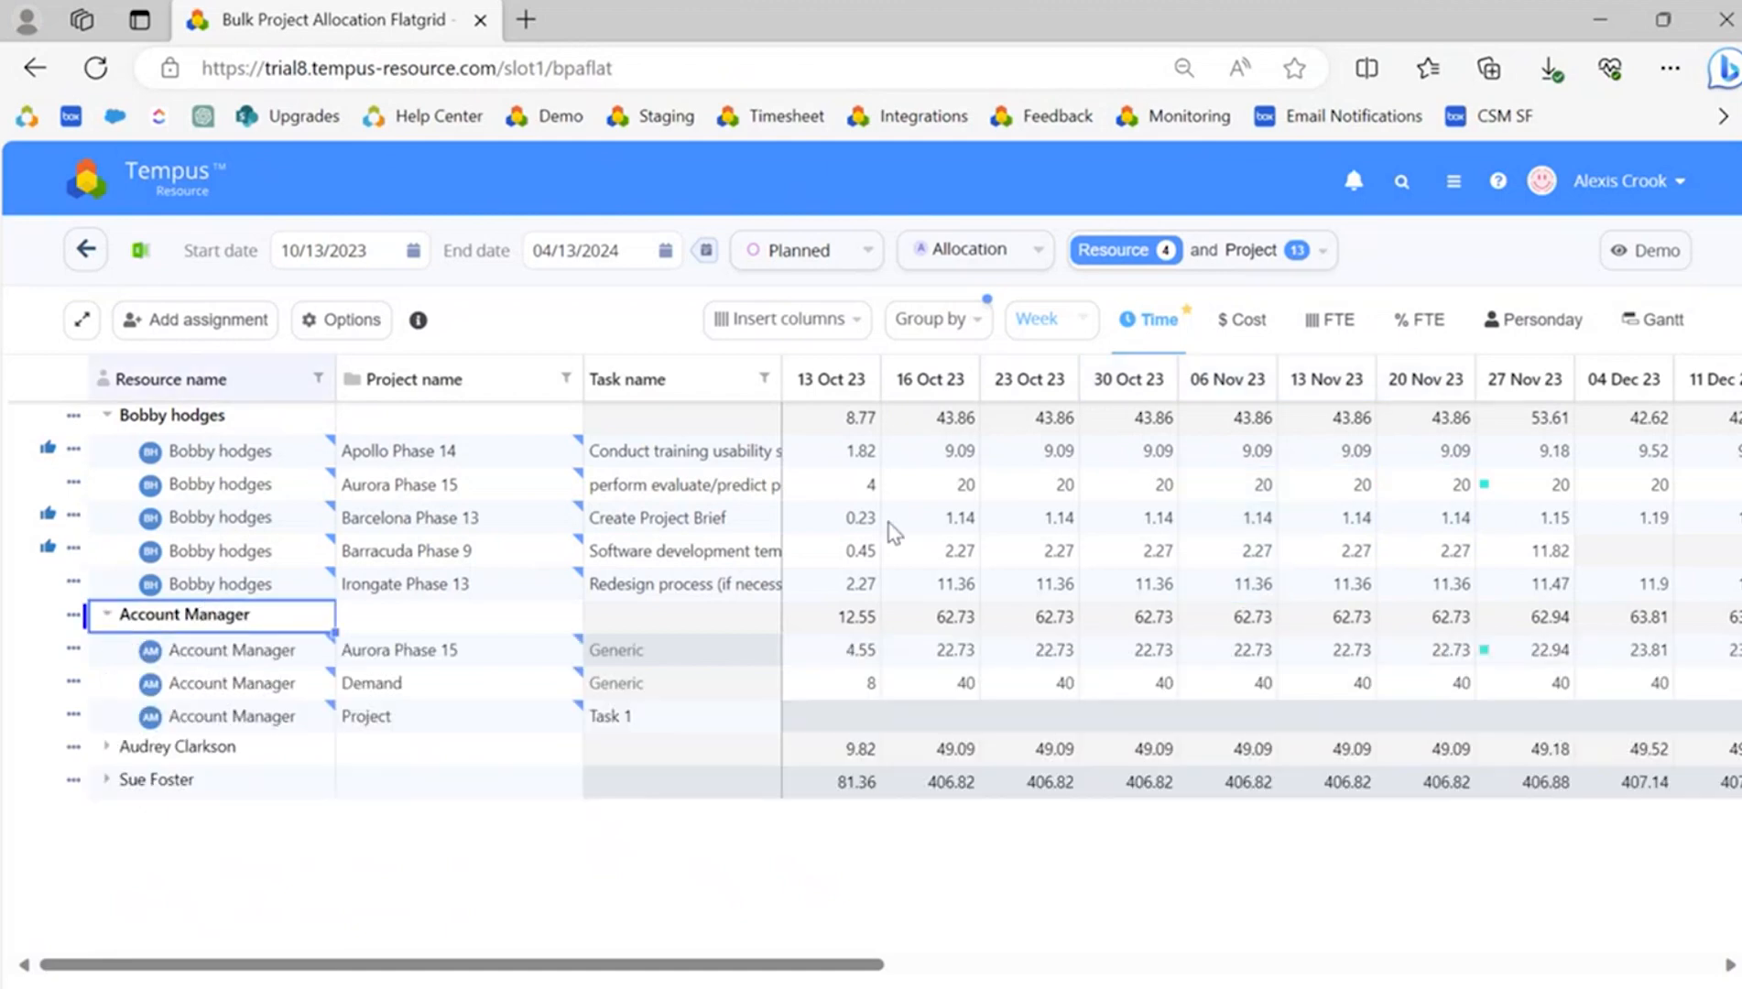
pyautogui.moveTo(848, 456); pyautogui.dragTo(1391, 687)
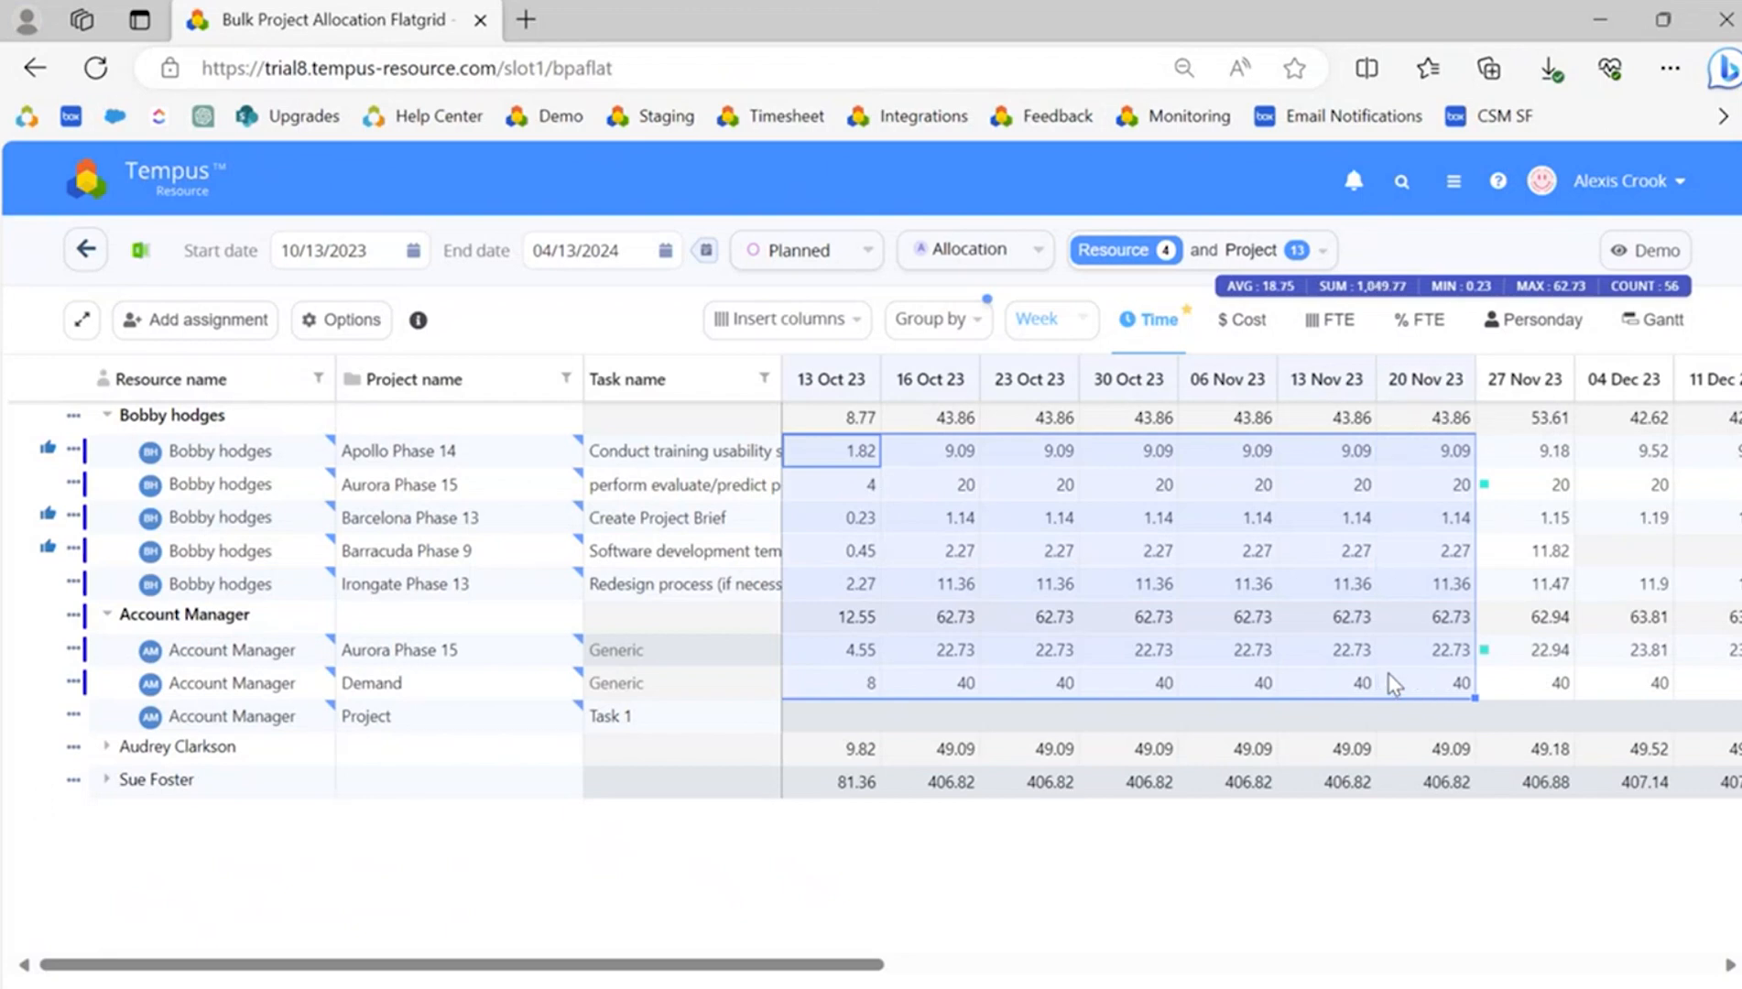
# Turn off Show Selection Calculations in the grid options and collapse both expanded resource groups
pyautogui.click(331, 321)
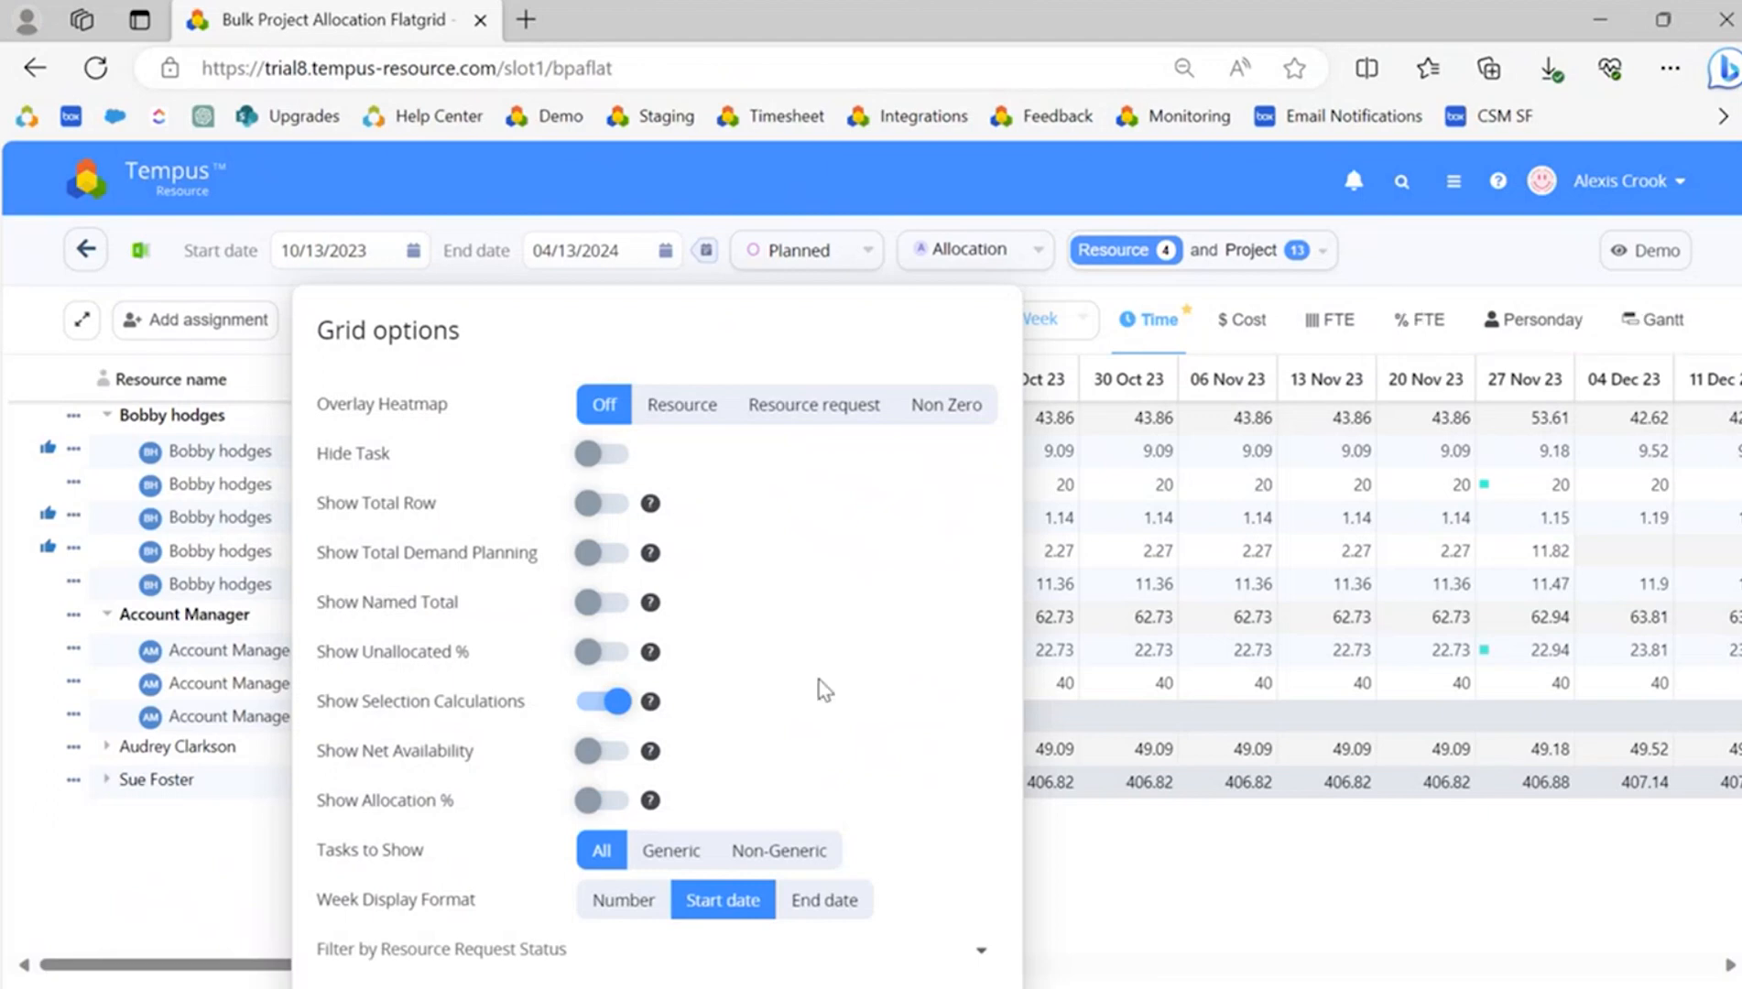
pyautogui.click(597, 701)
pyautogui.click(601, 753)
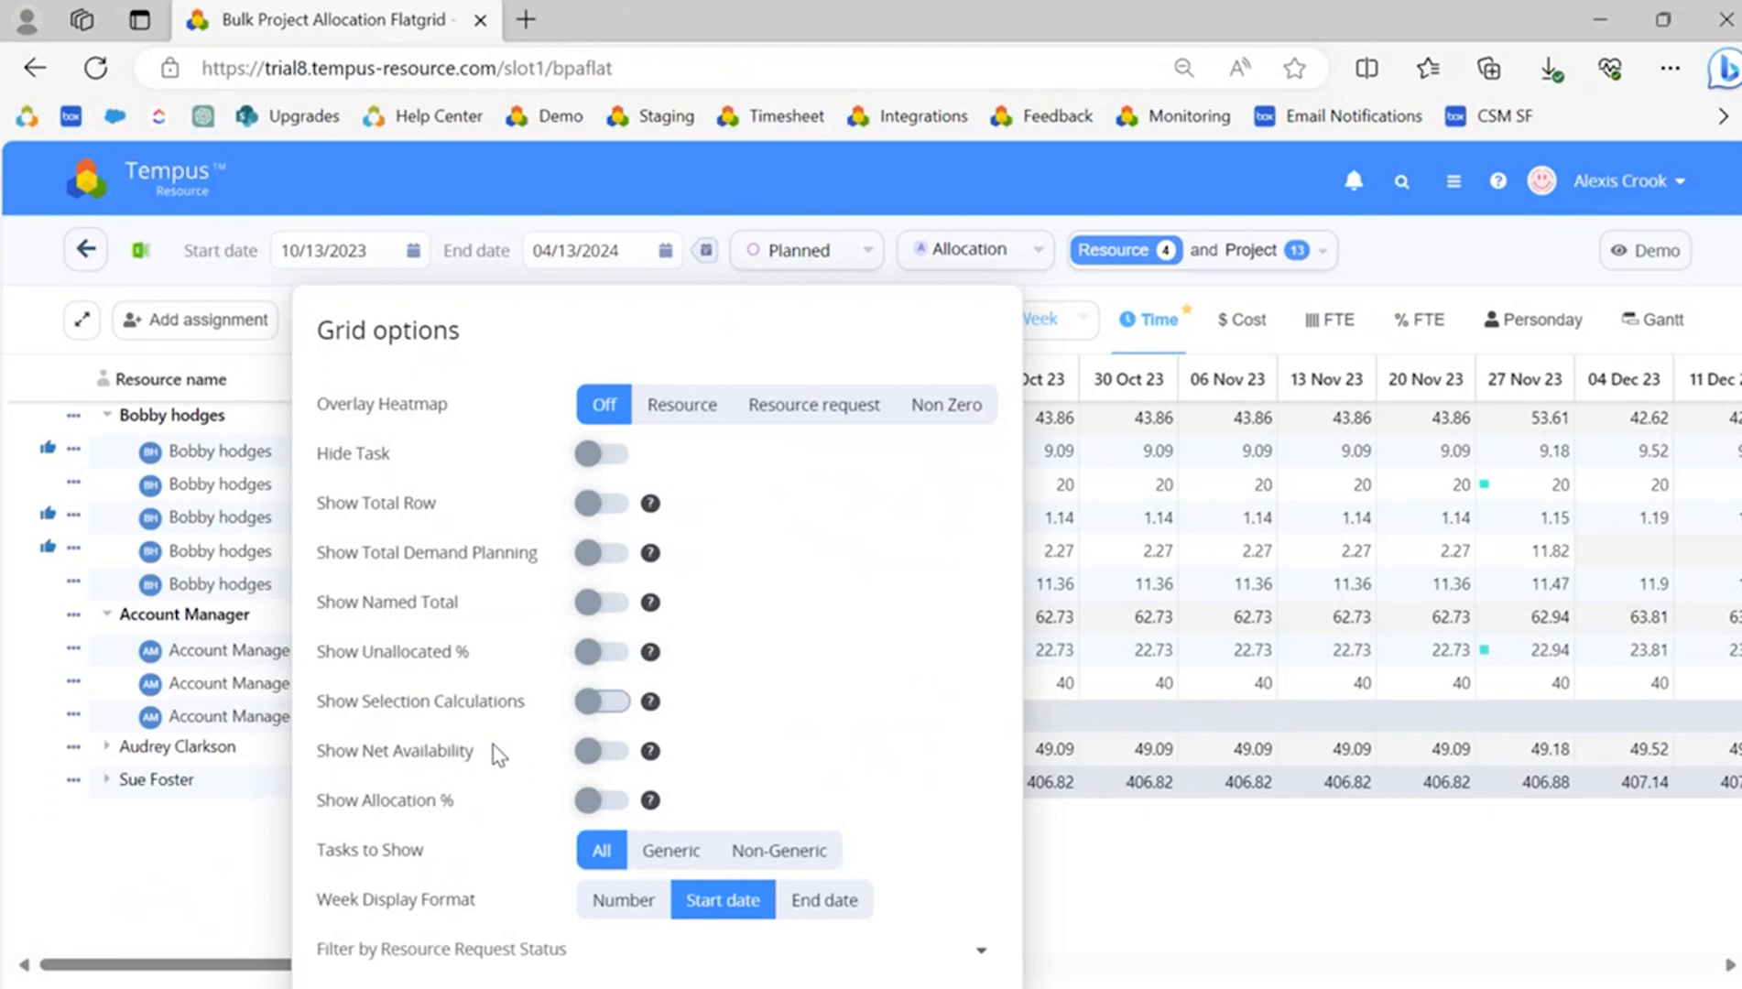
pyautogui.click(215, 872)
pyautogui.click(106, 415)
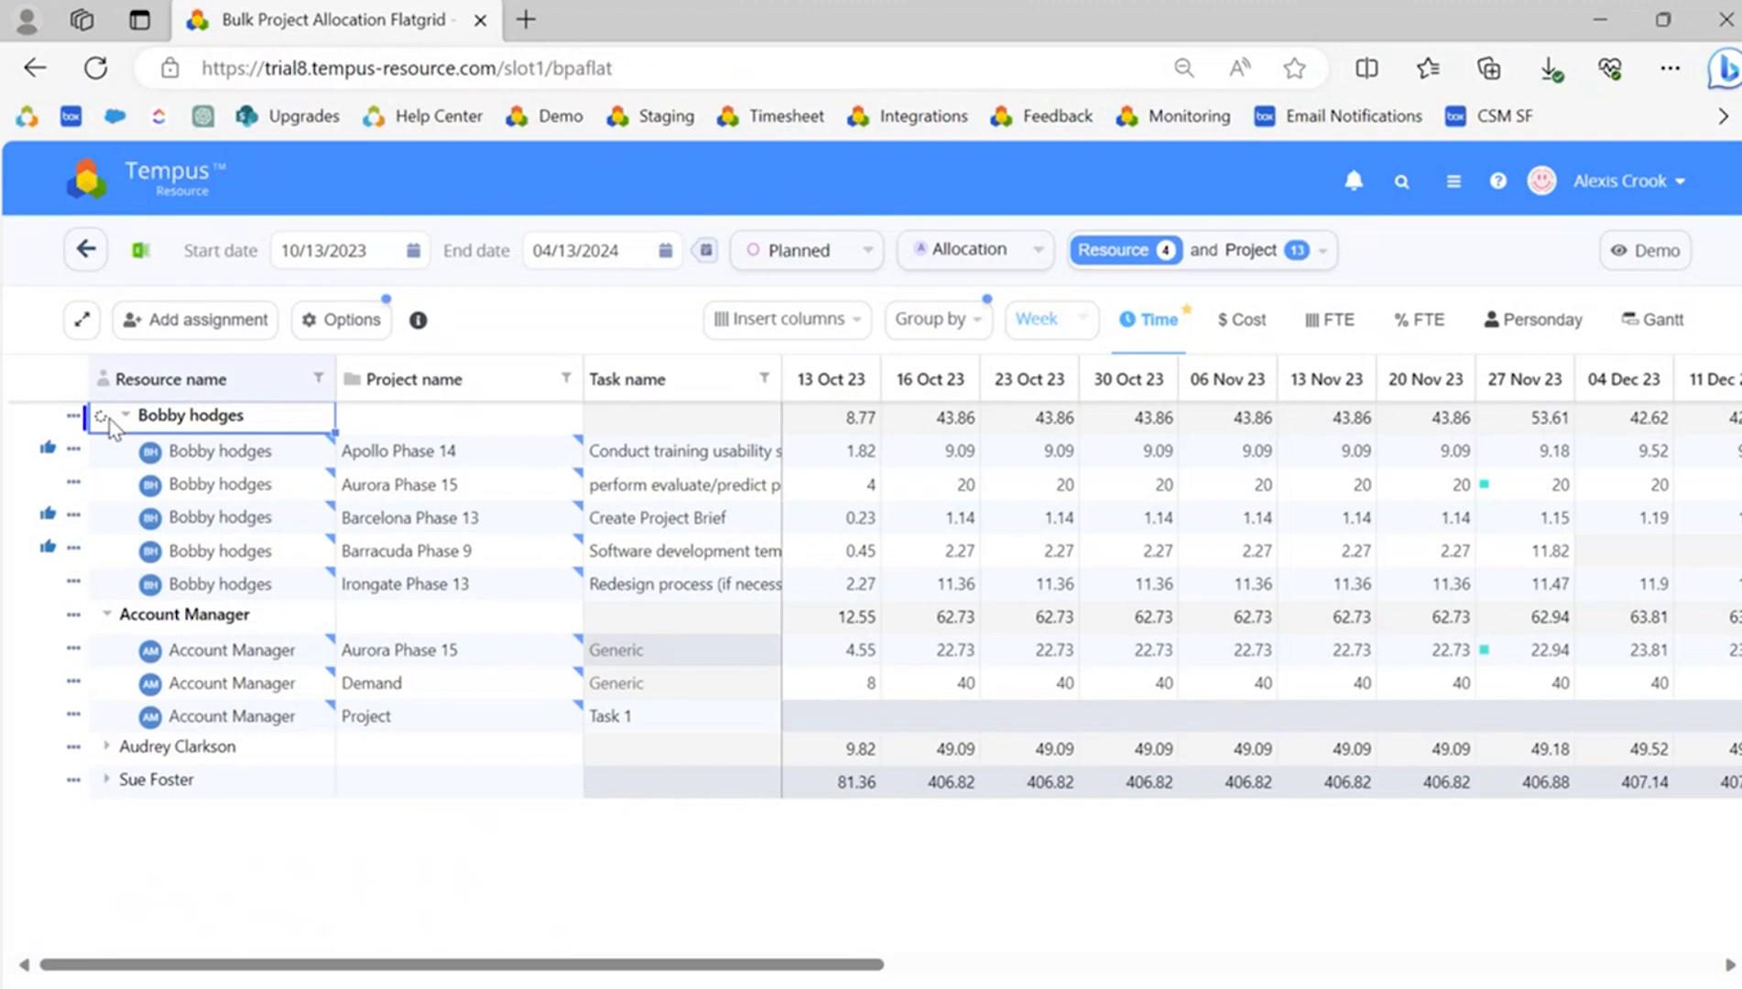
pyautogui.click(108, 449)
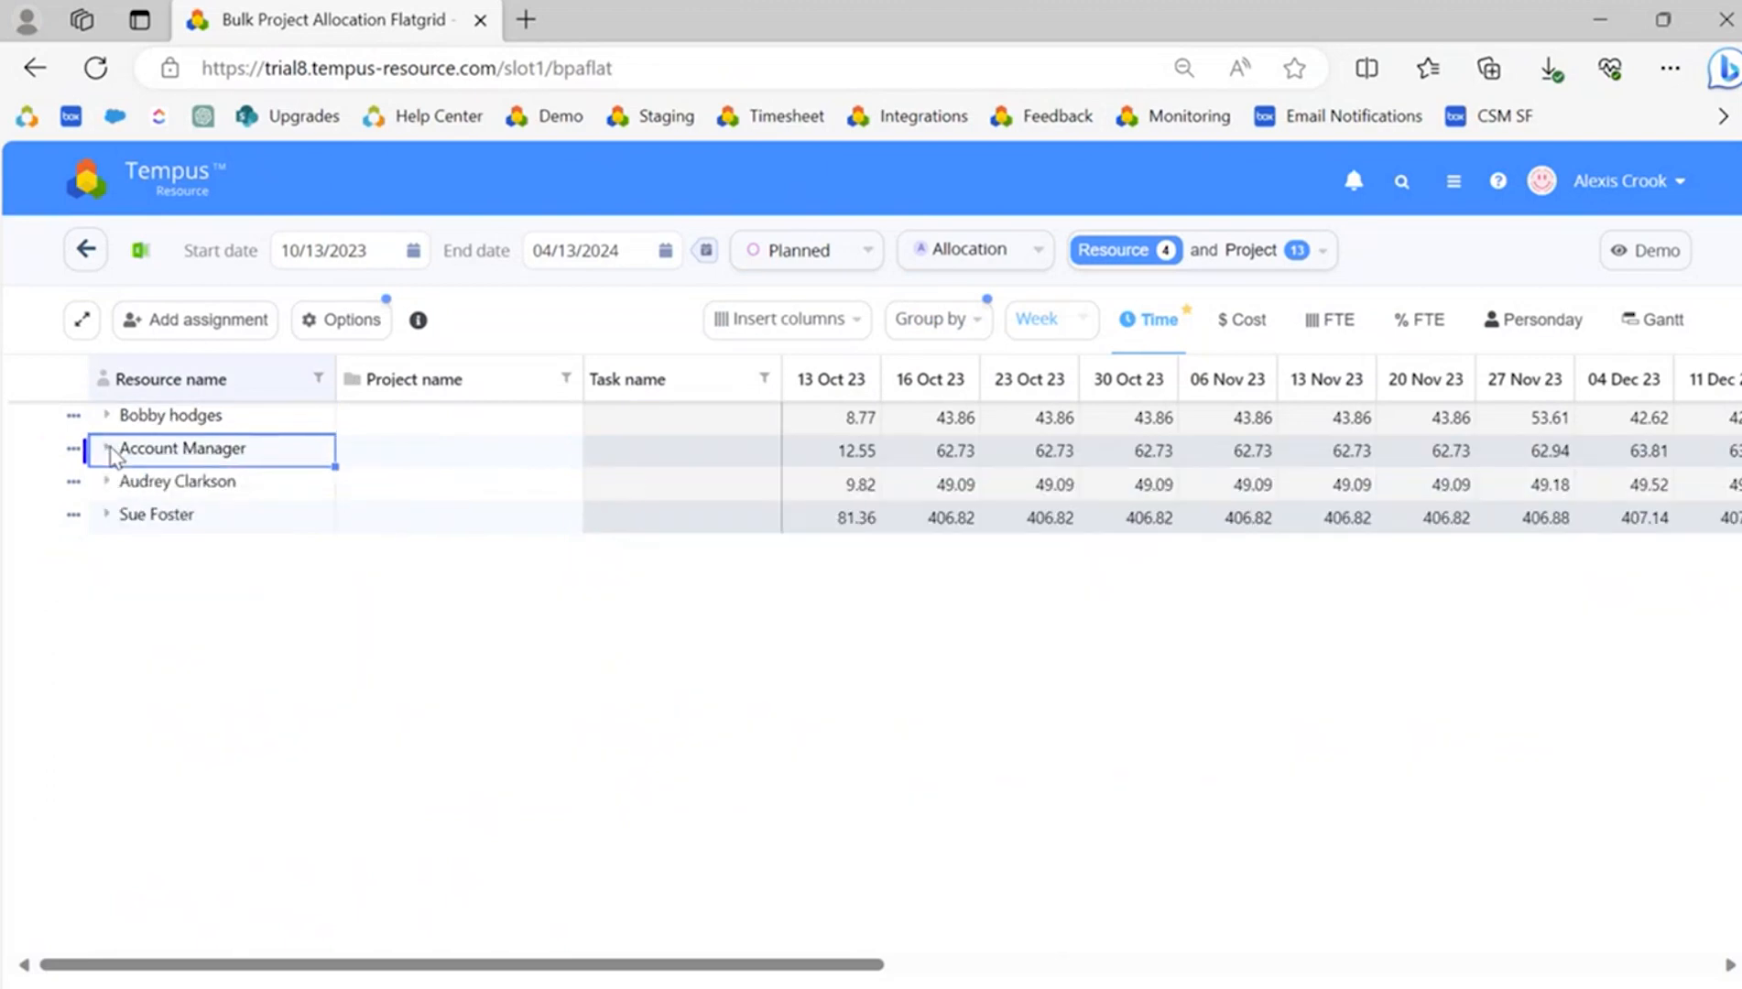
# View the grid's grouping fields, and turn on Show Net Availability in the grid options
pyautogui.click(944, 330)
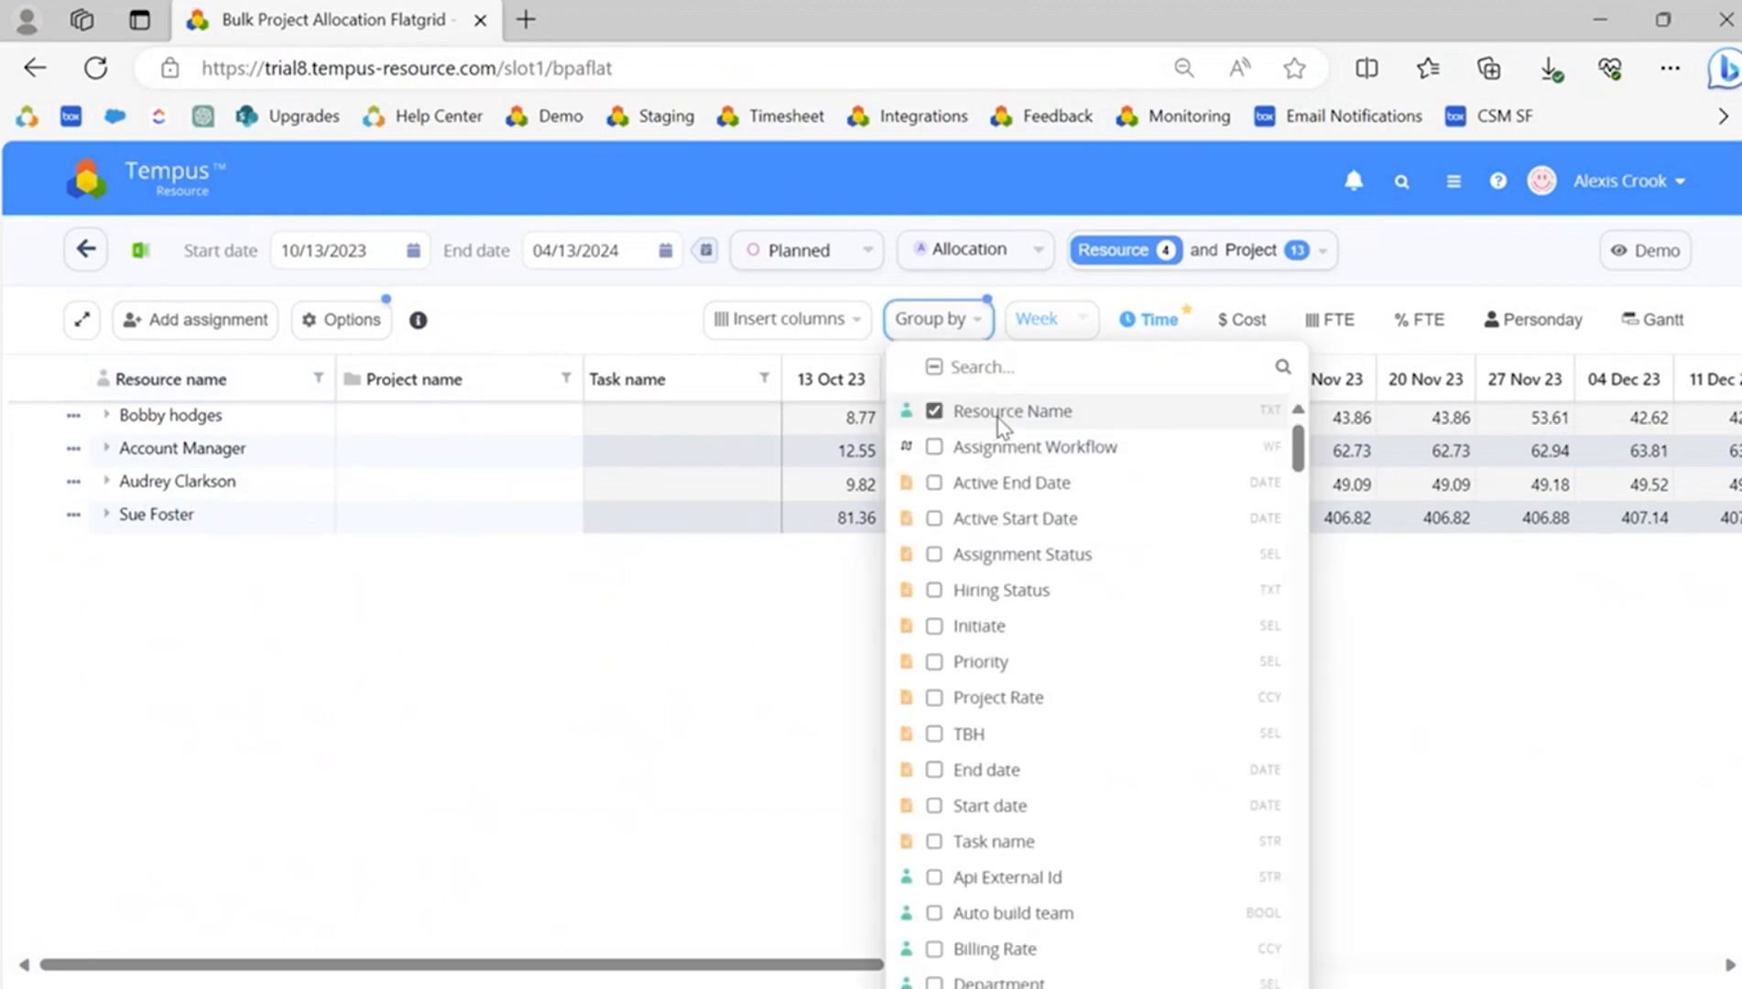
pyautogui.click(657, 700)
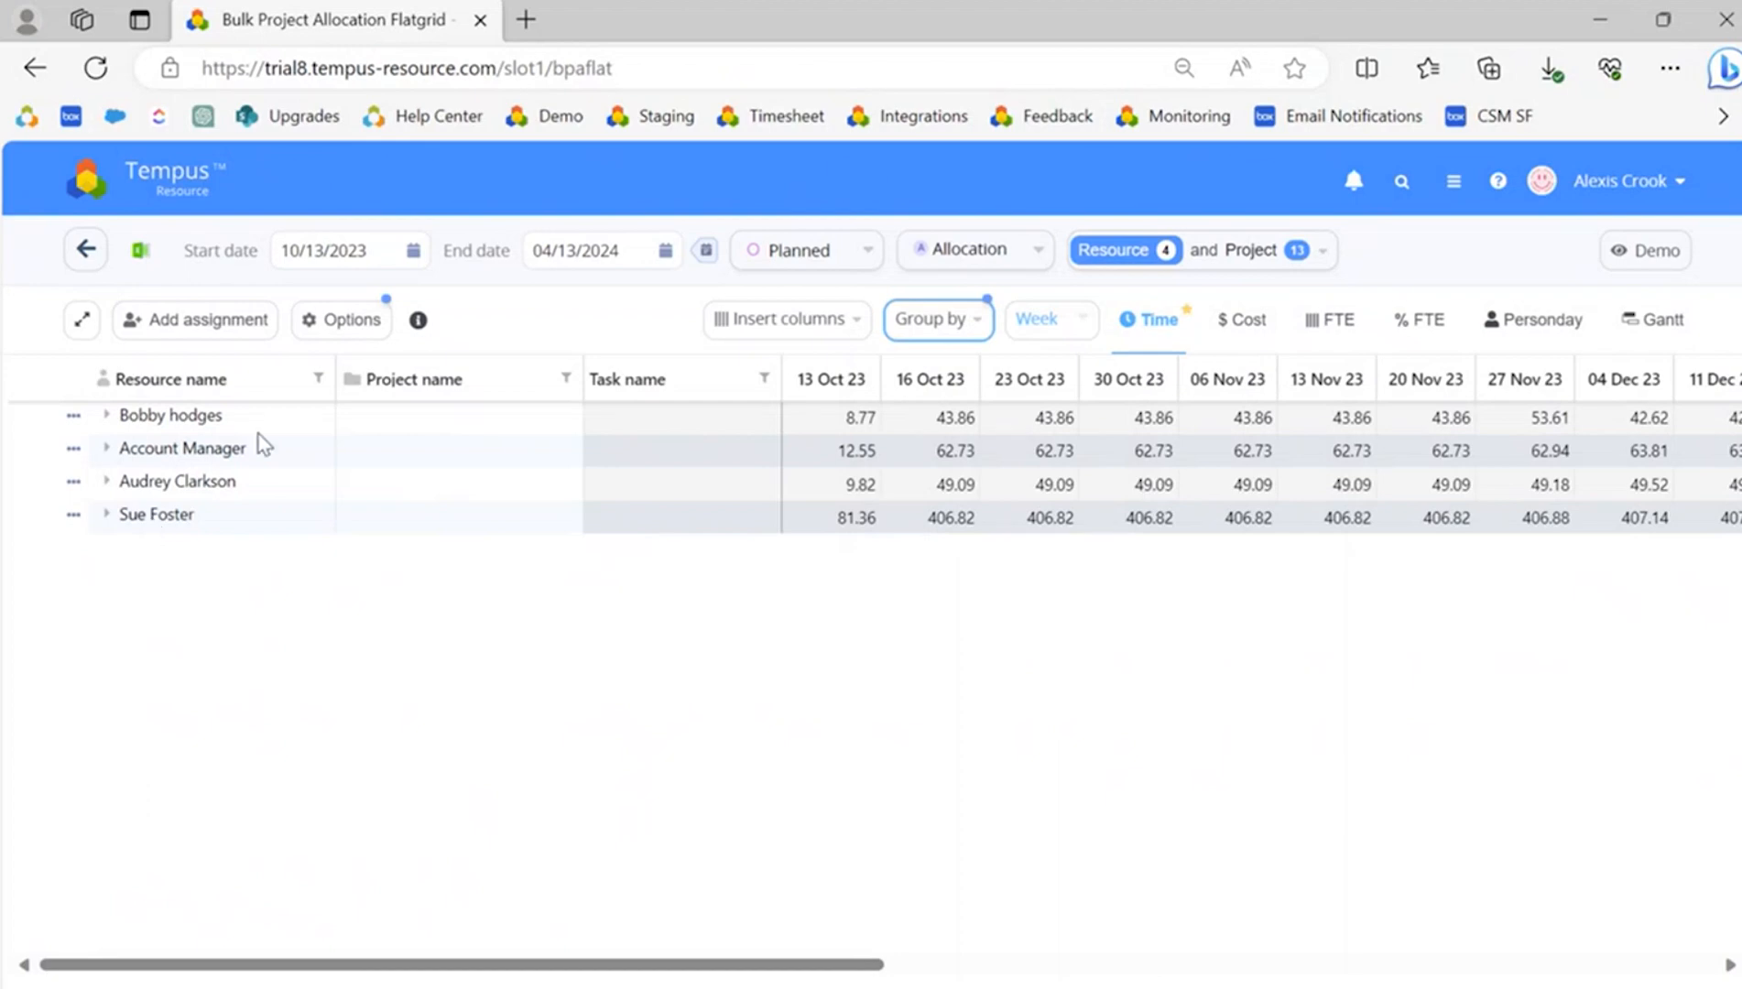
pyautogui.click(345, 320)
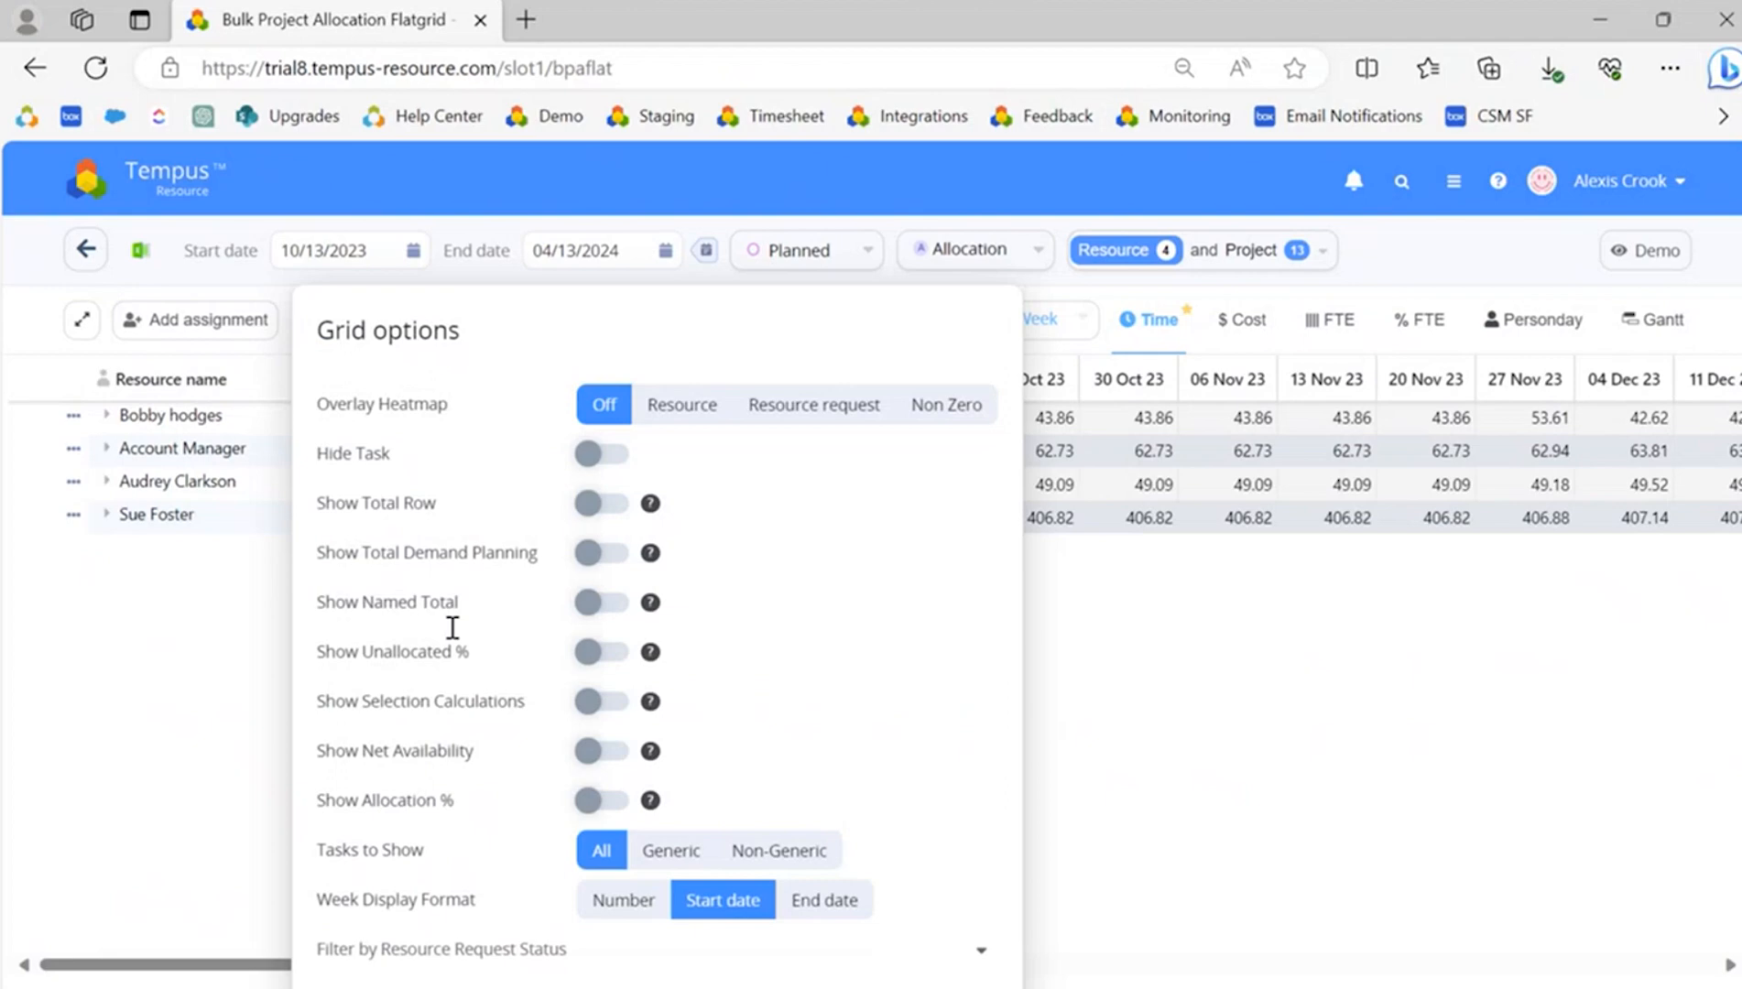
pyautogui.click(594, 760)
pyautogui.click(167, 759)
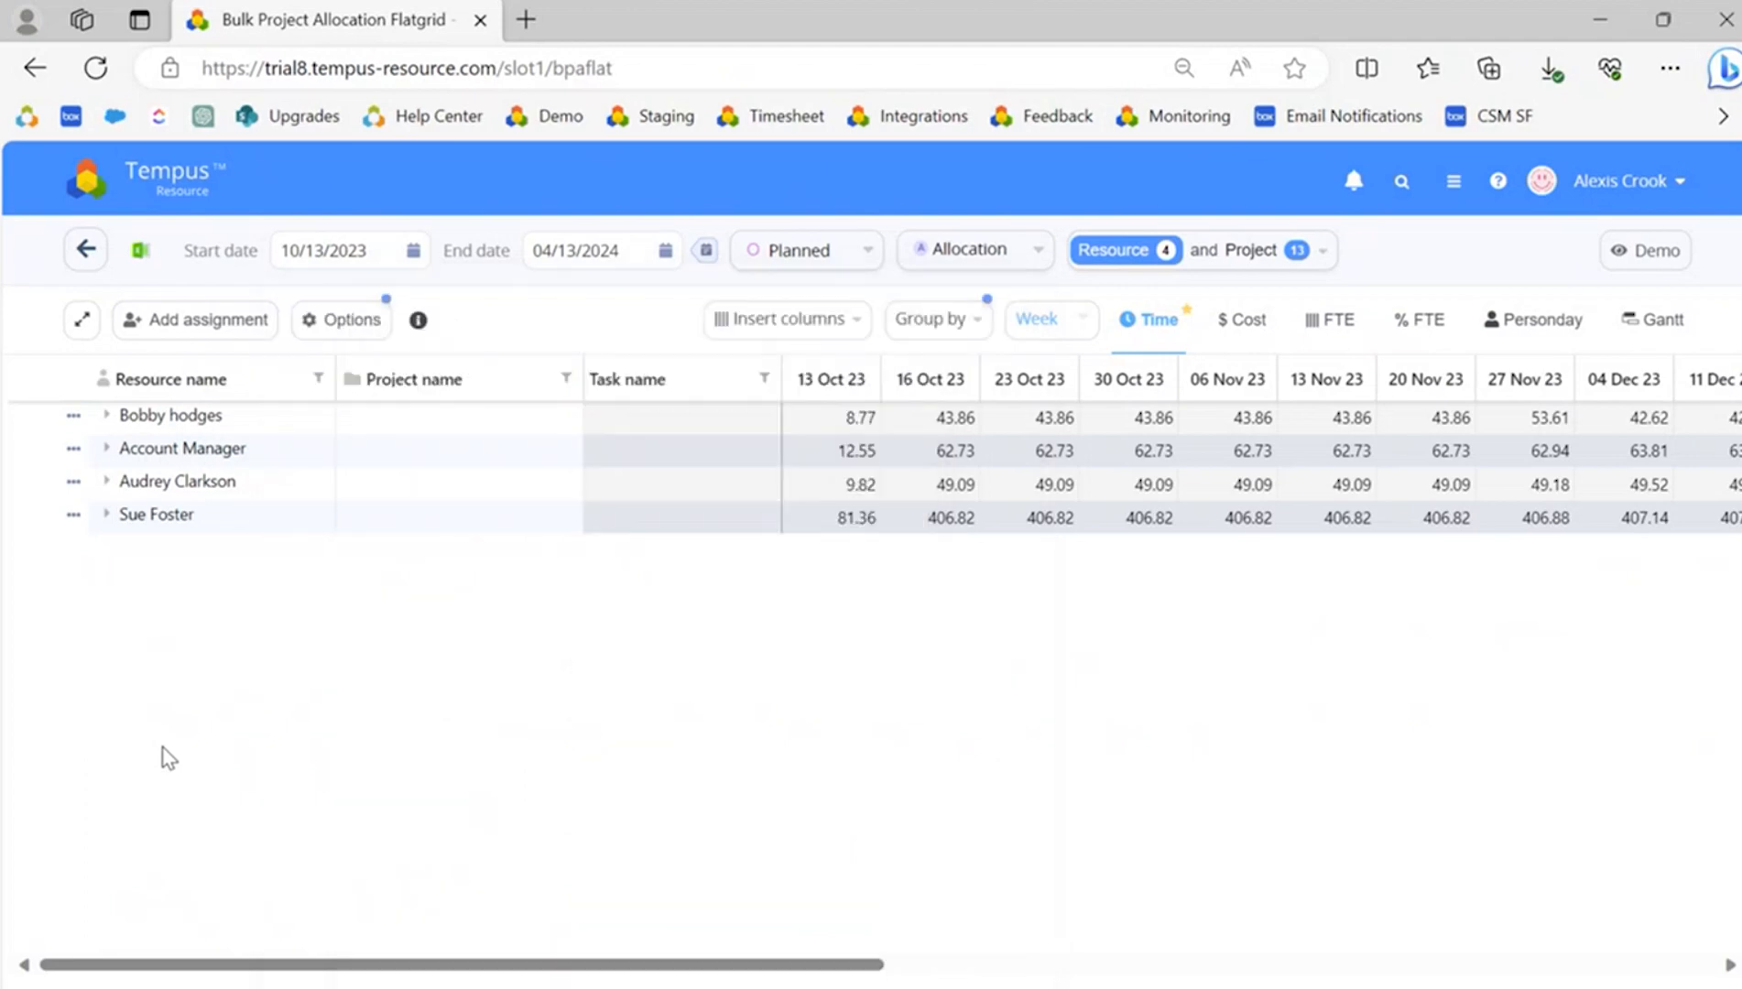
# Expand the first three resources to view their Net Availability rows, and collapse the second and third again
pyautogui.click(106, 416)
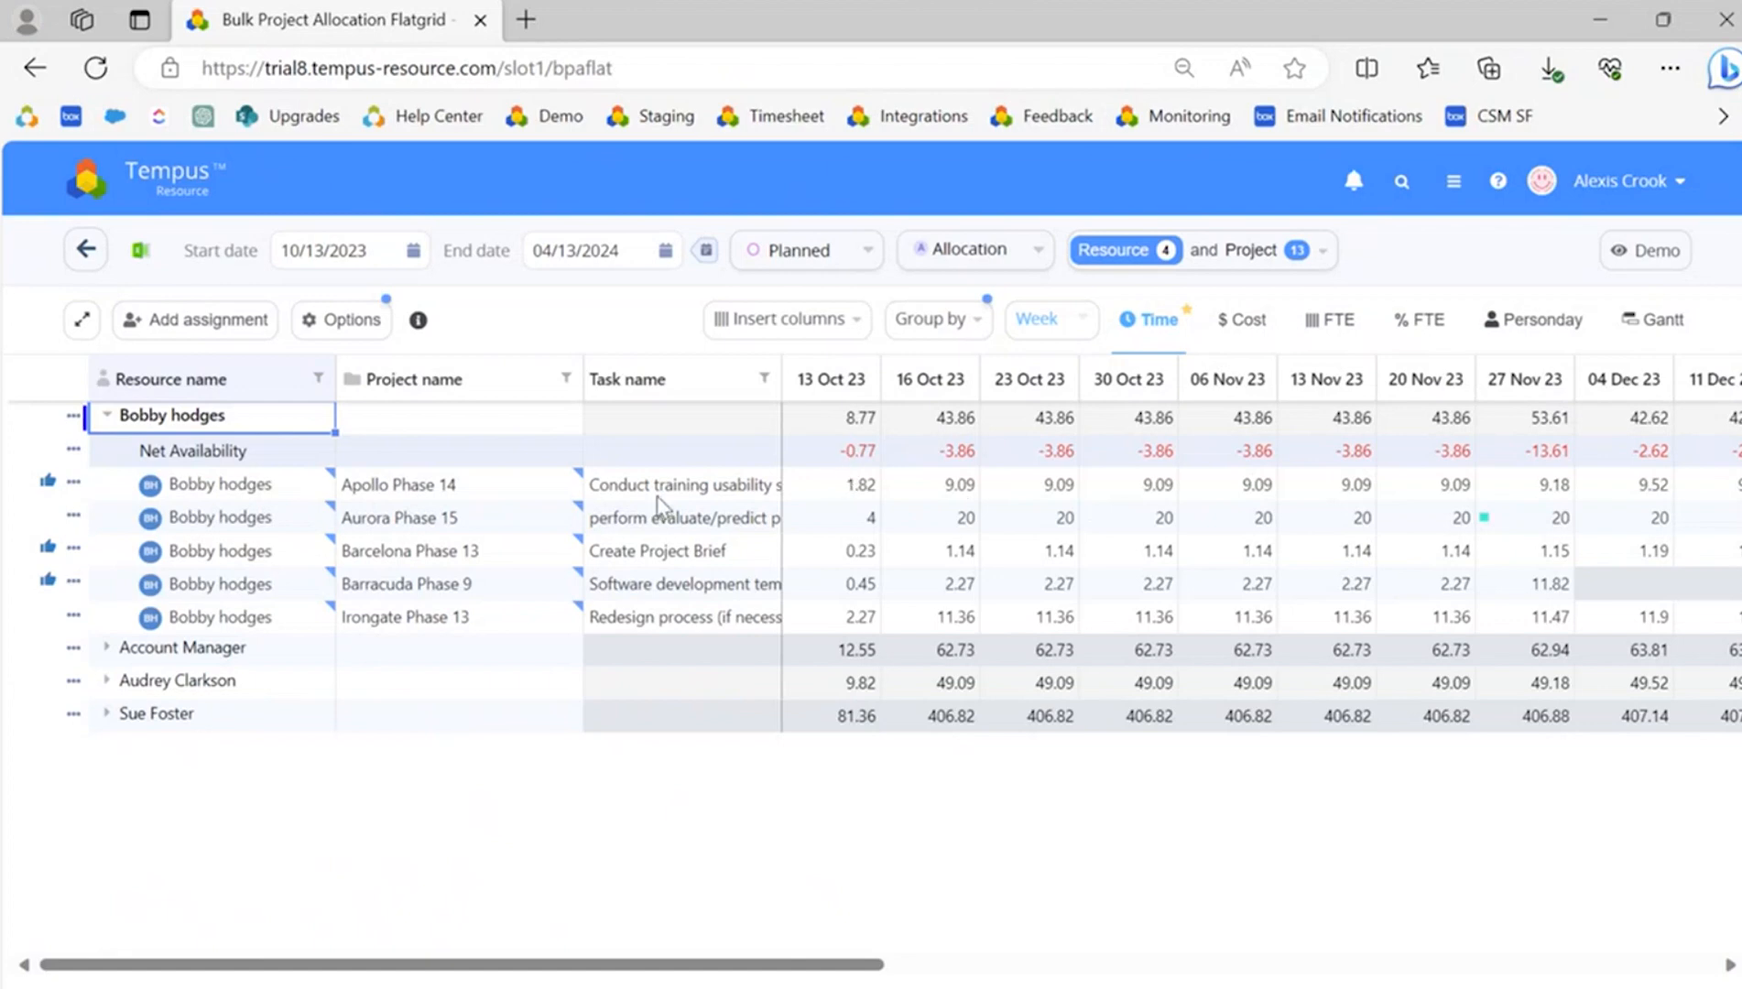
pyautogui.doubleClick(154, 653)
pyautogui.doubleClick(201, 818)
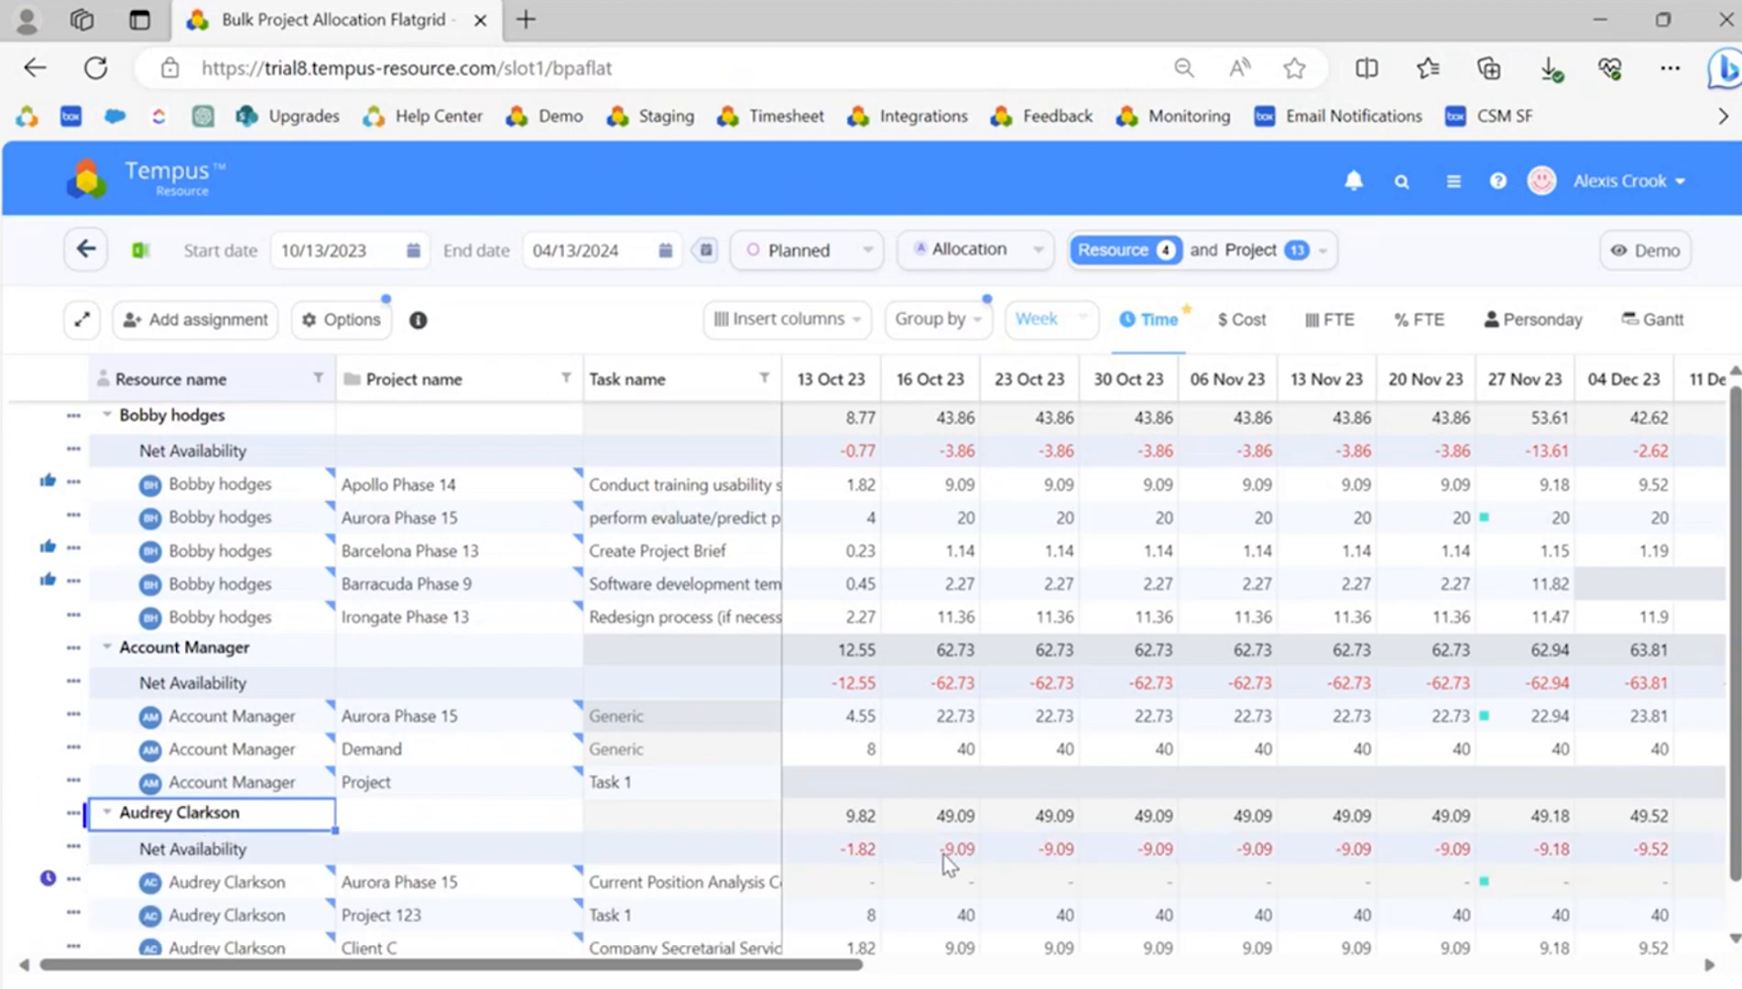
pyautogui.click(107, 813)
pyautogui.click(109, 648)
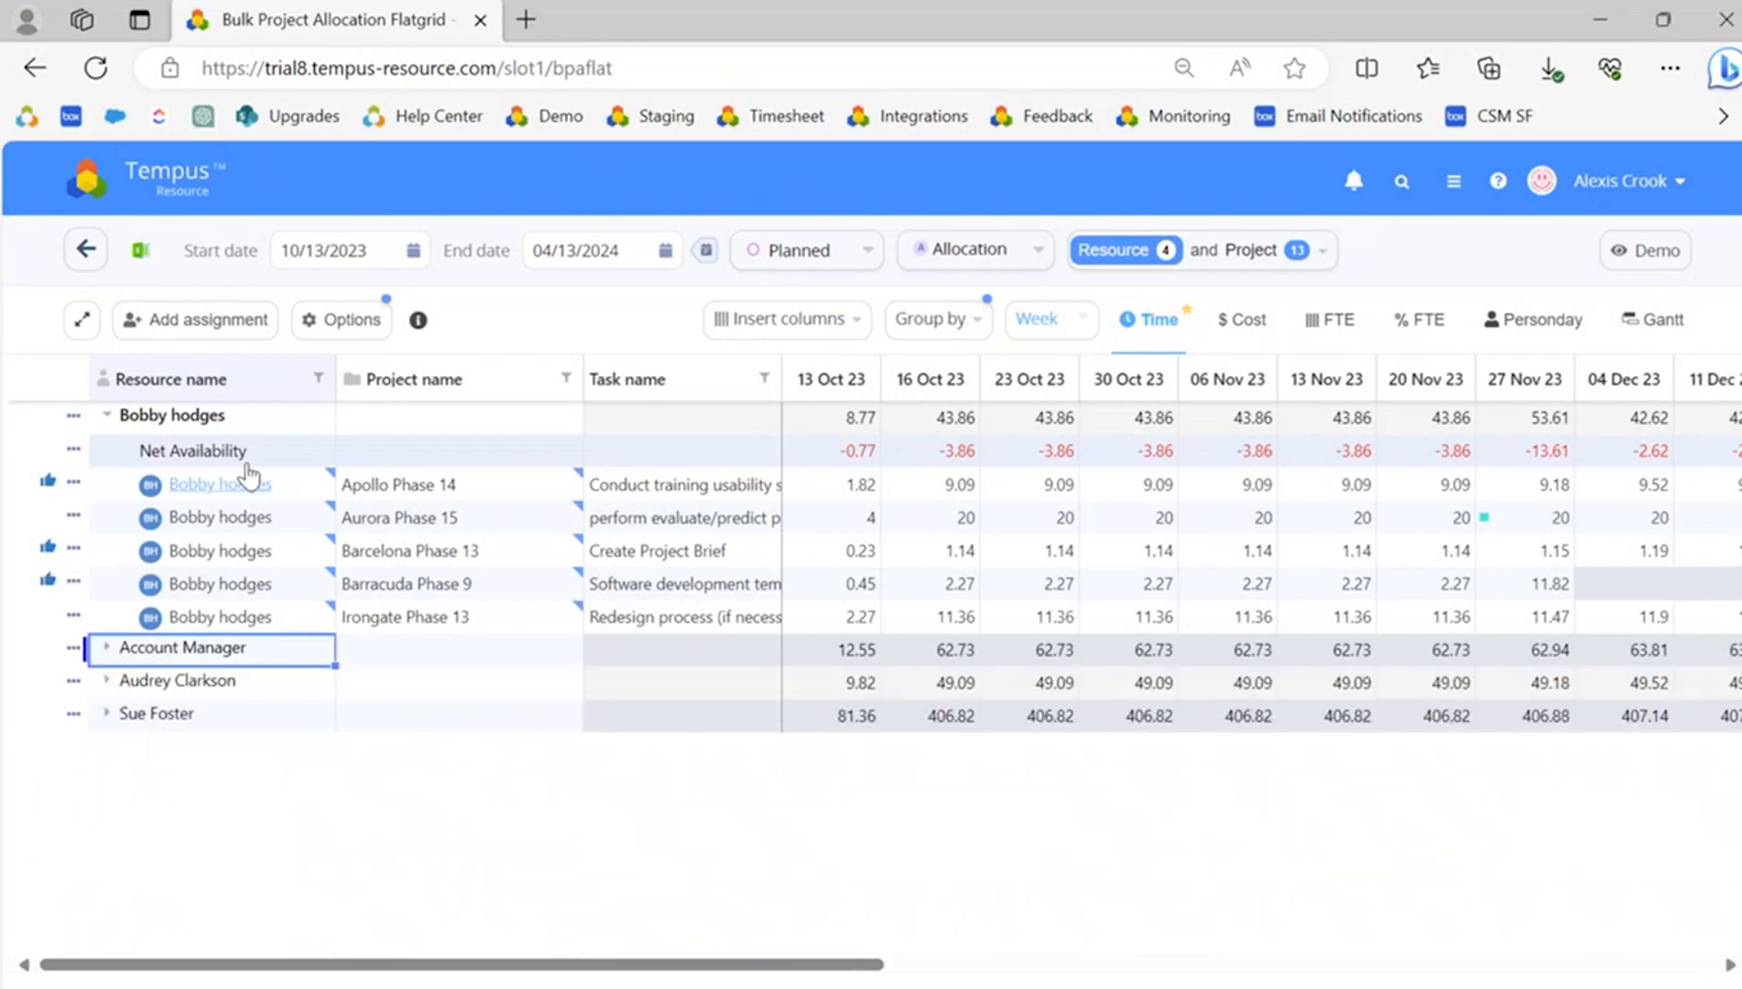
# Turn on Show Allocation % in the grid options
pyautogui.click(321, 330)
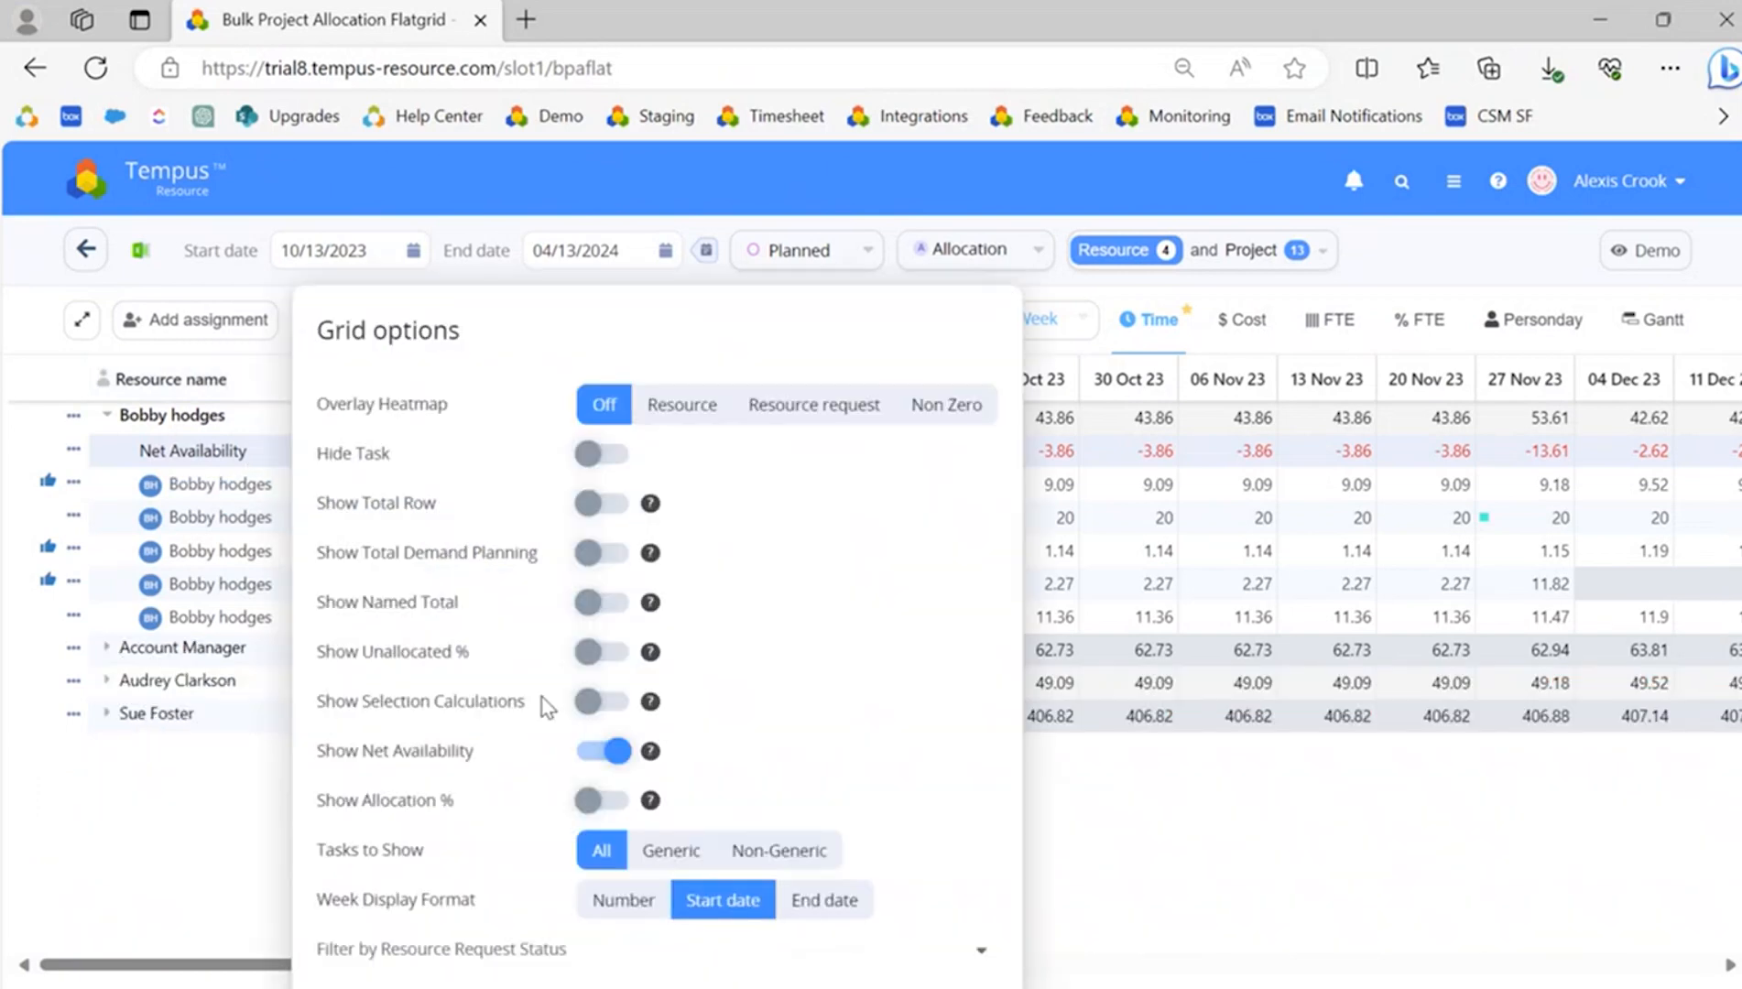
pyautogui.click(608, 802)
pyautogui.click(135, 877)
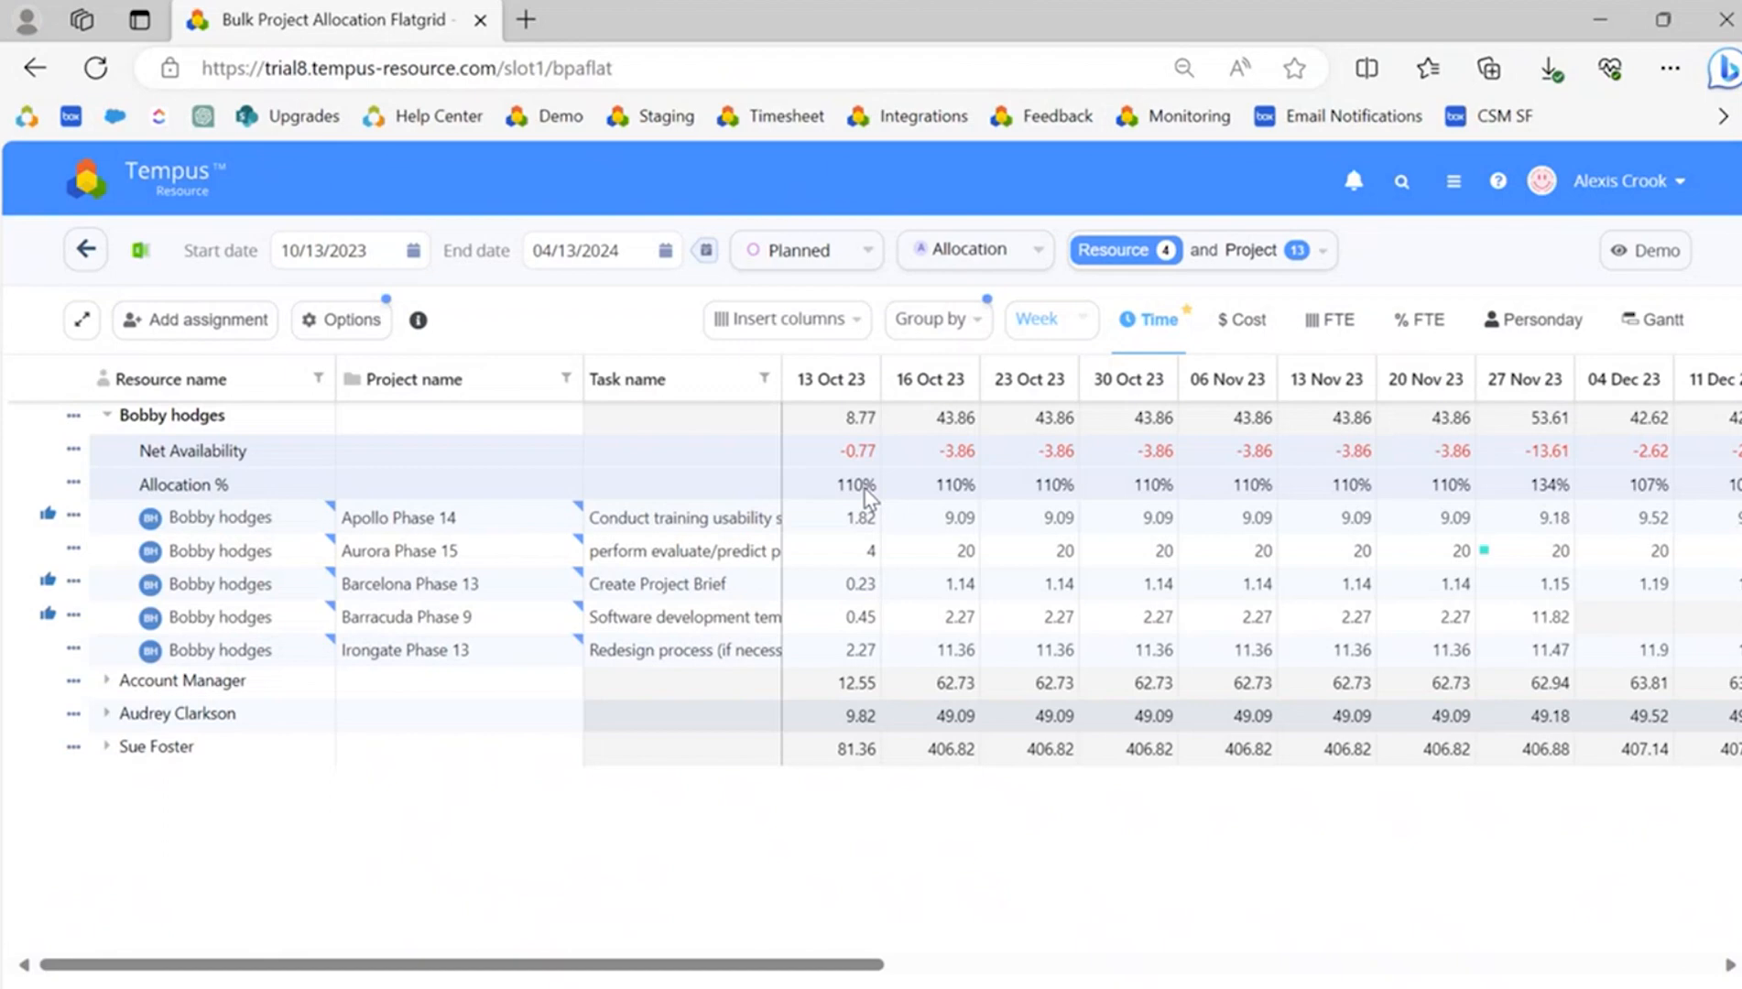
# Turn off Show Allocation % and Show Net Availability in the grid options
pyautogui.click(330, 326)
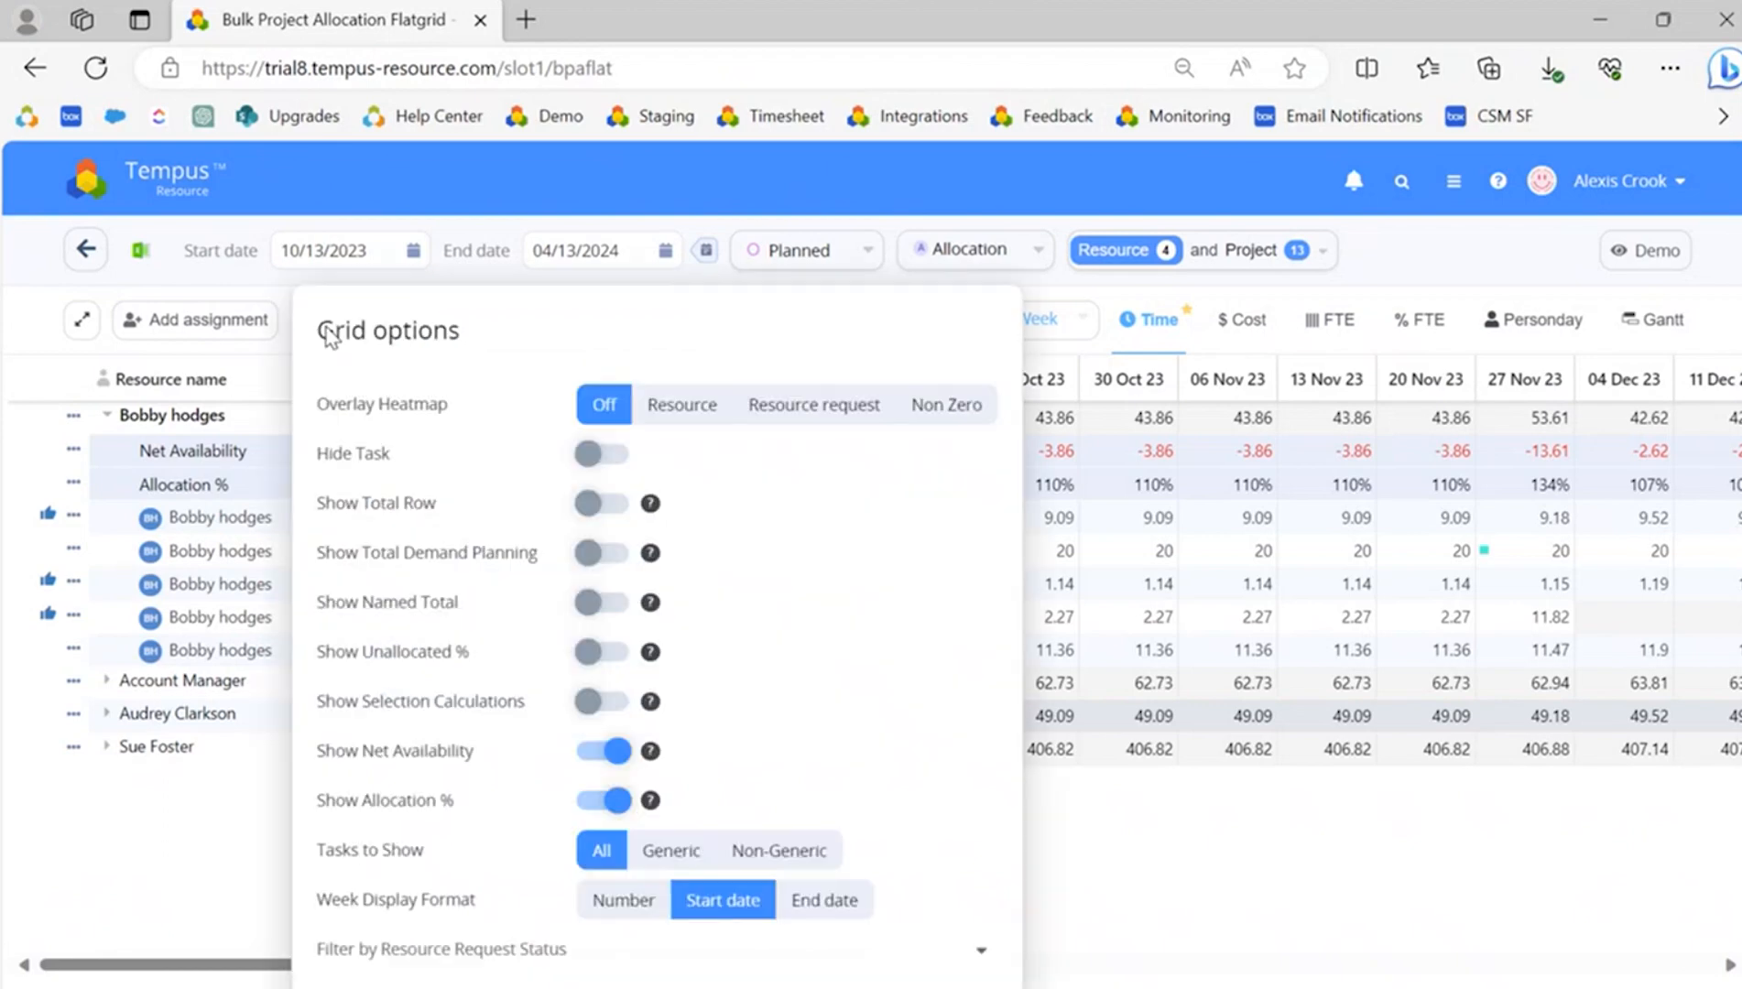
pyautogui.click(604, 799)
pyautogui.click(612, 752)
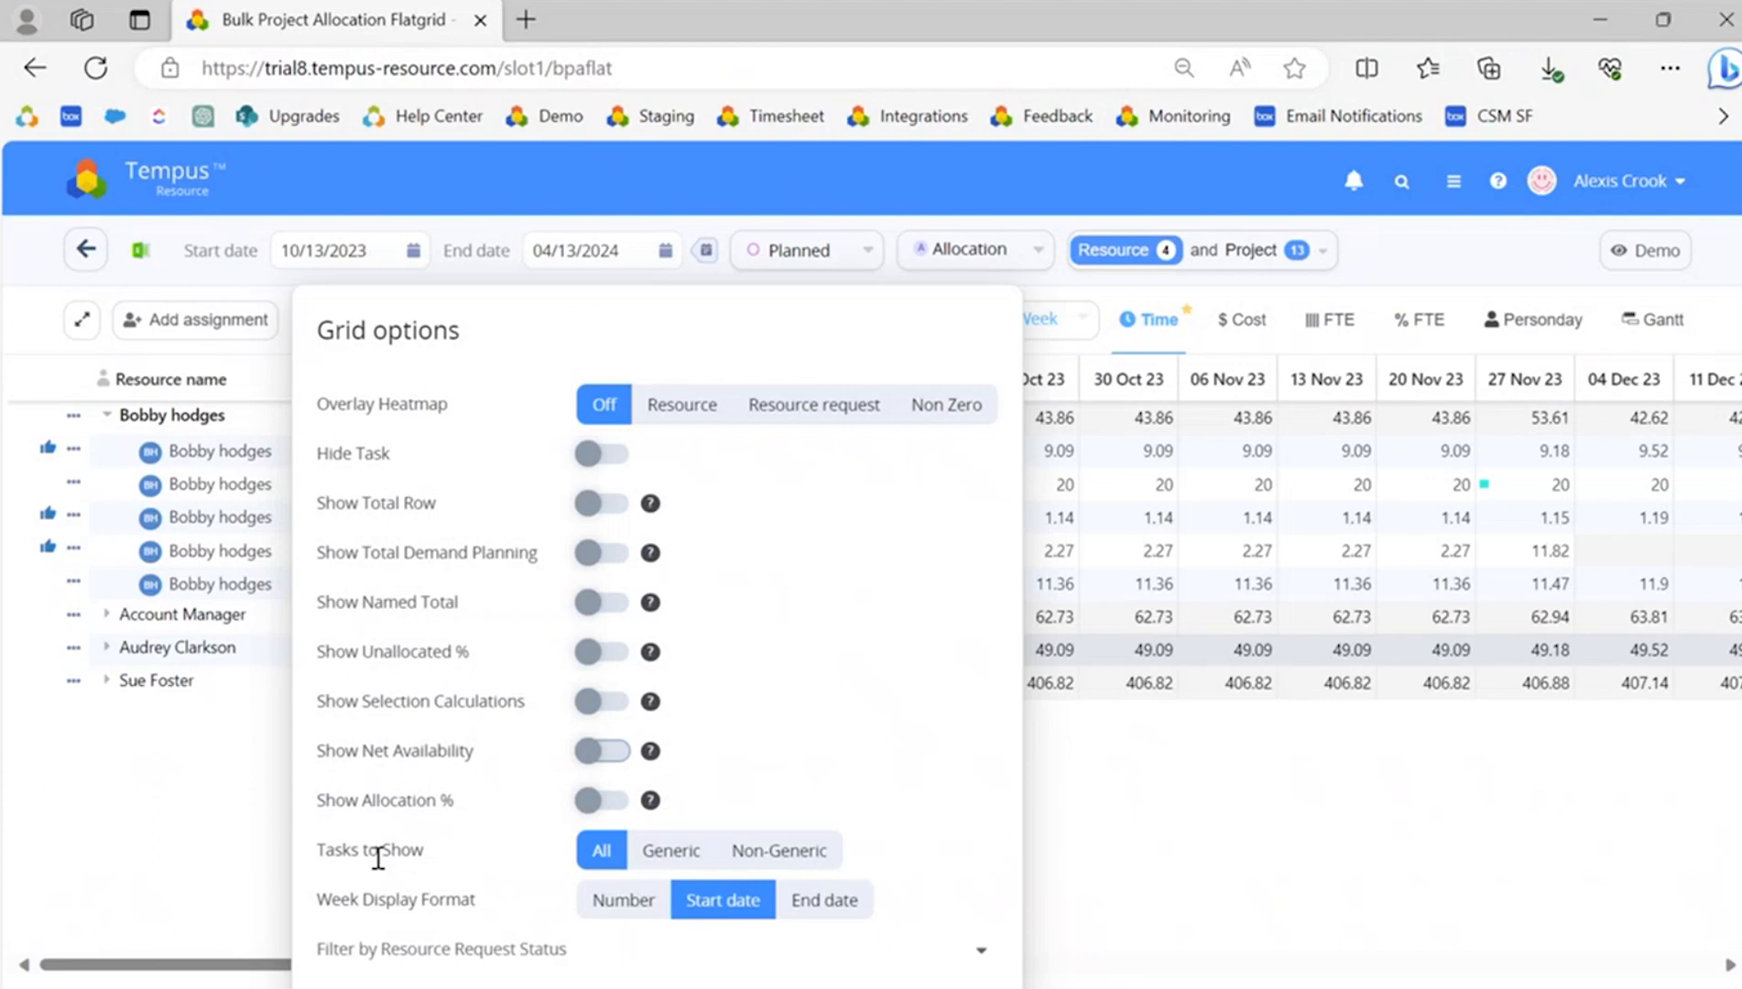
# Set Tasks to Show to Generic and expand both listed resources to view their generic assignments
pyautogui.click(672, 852)
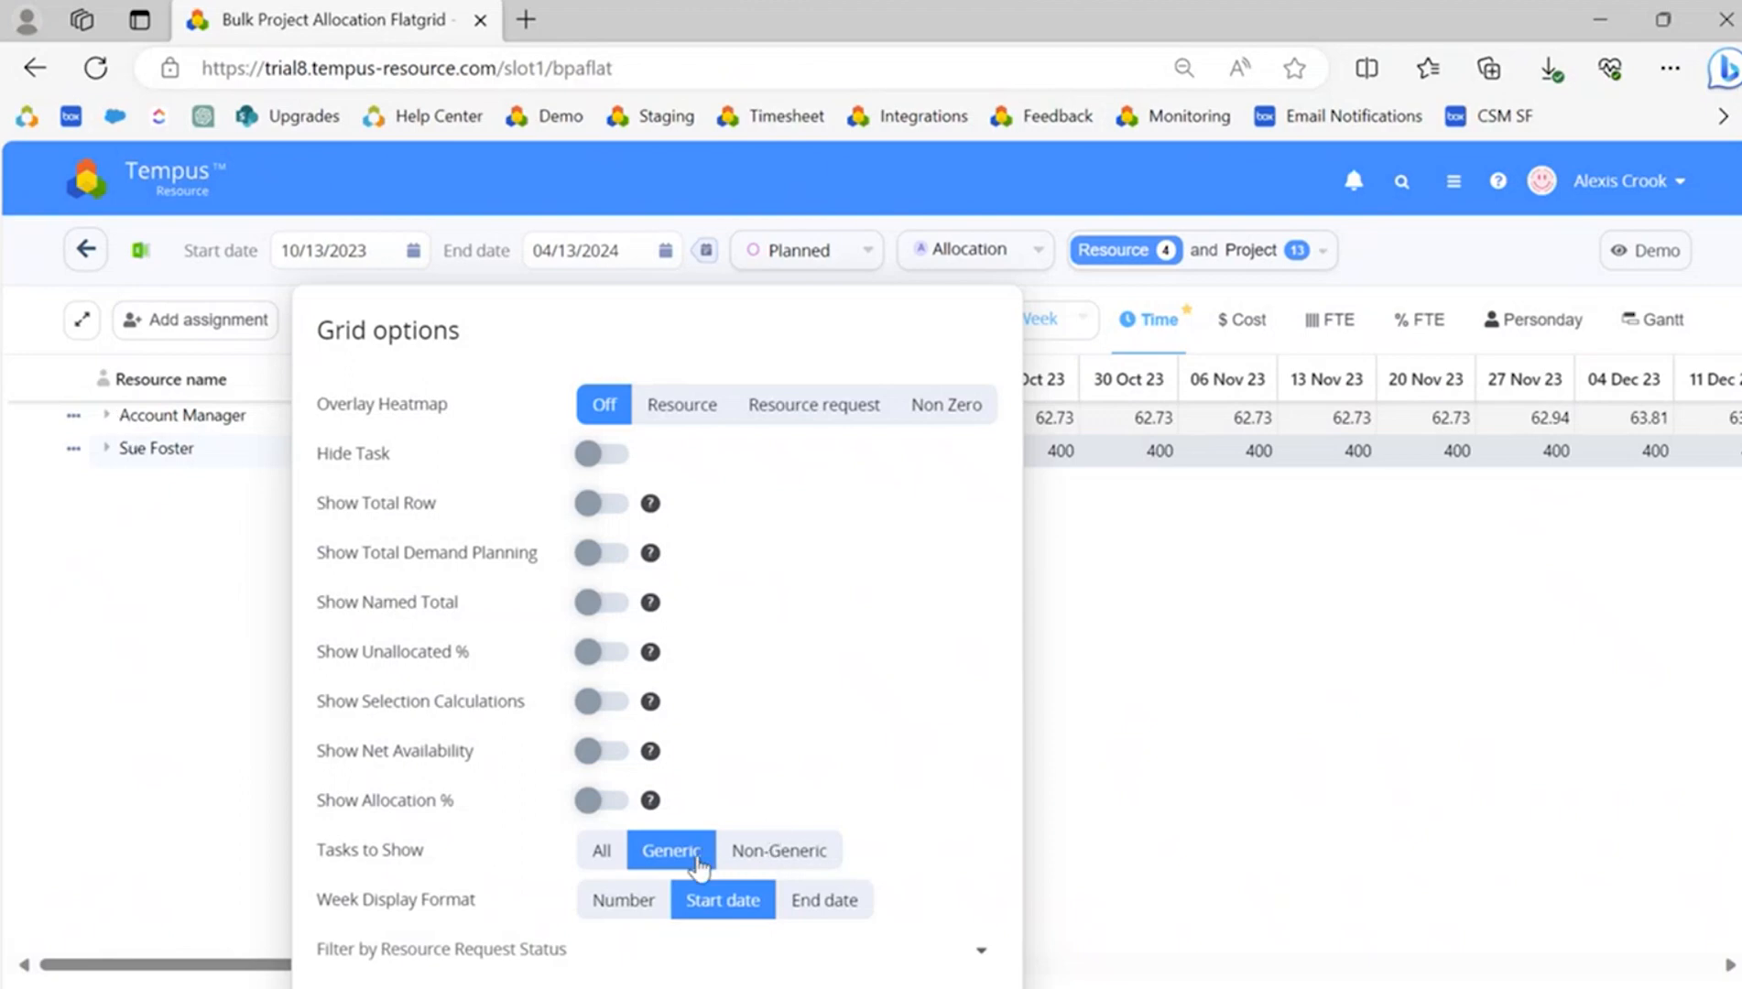
pyautogui.click(183, 527)
pyautogui.click(111, 417)
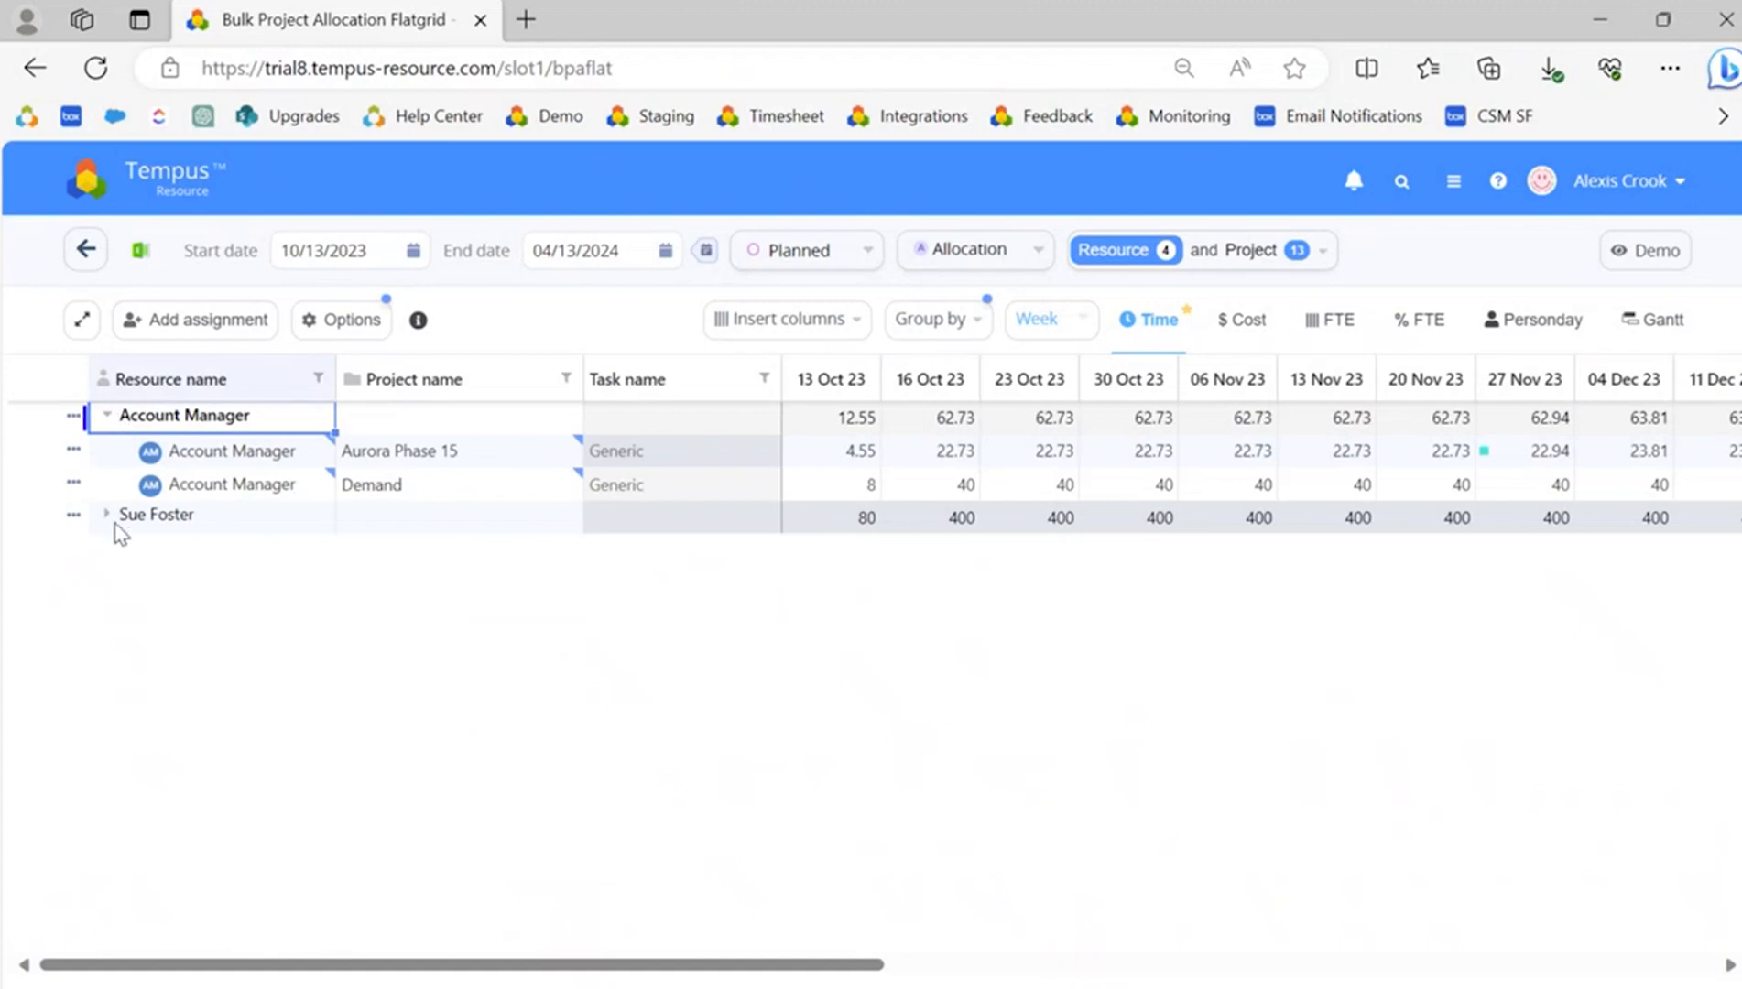
pyautogui.click(110, 516)
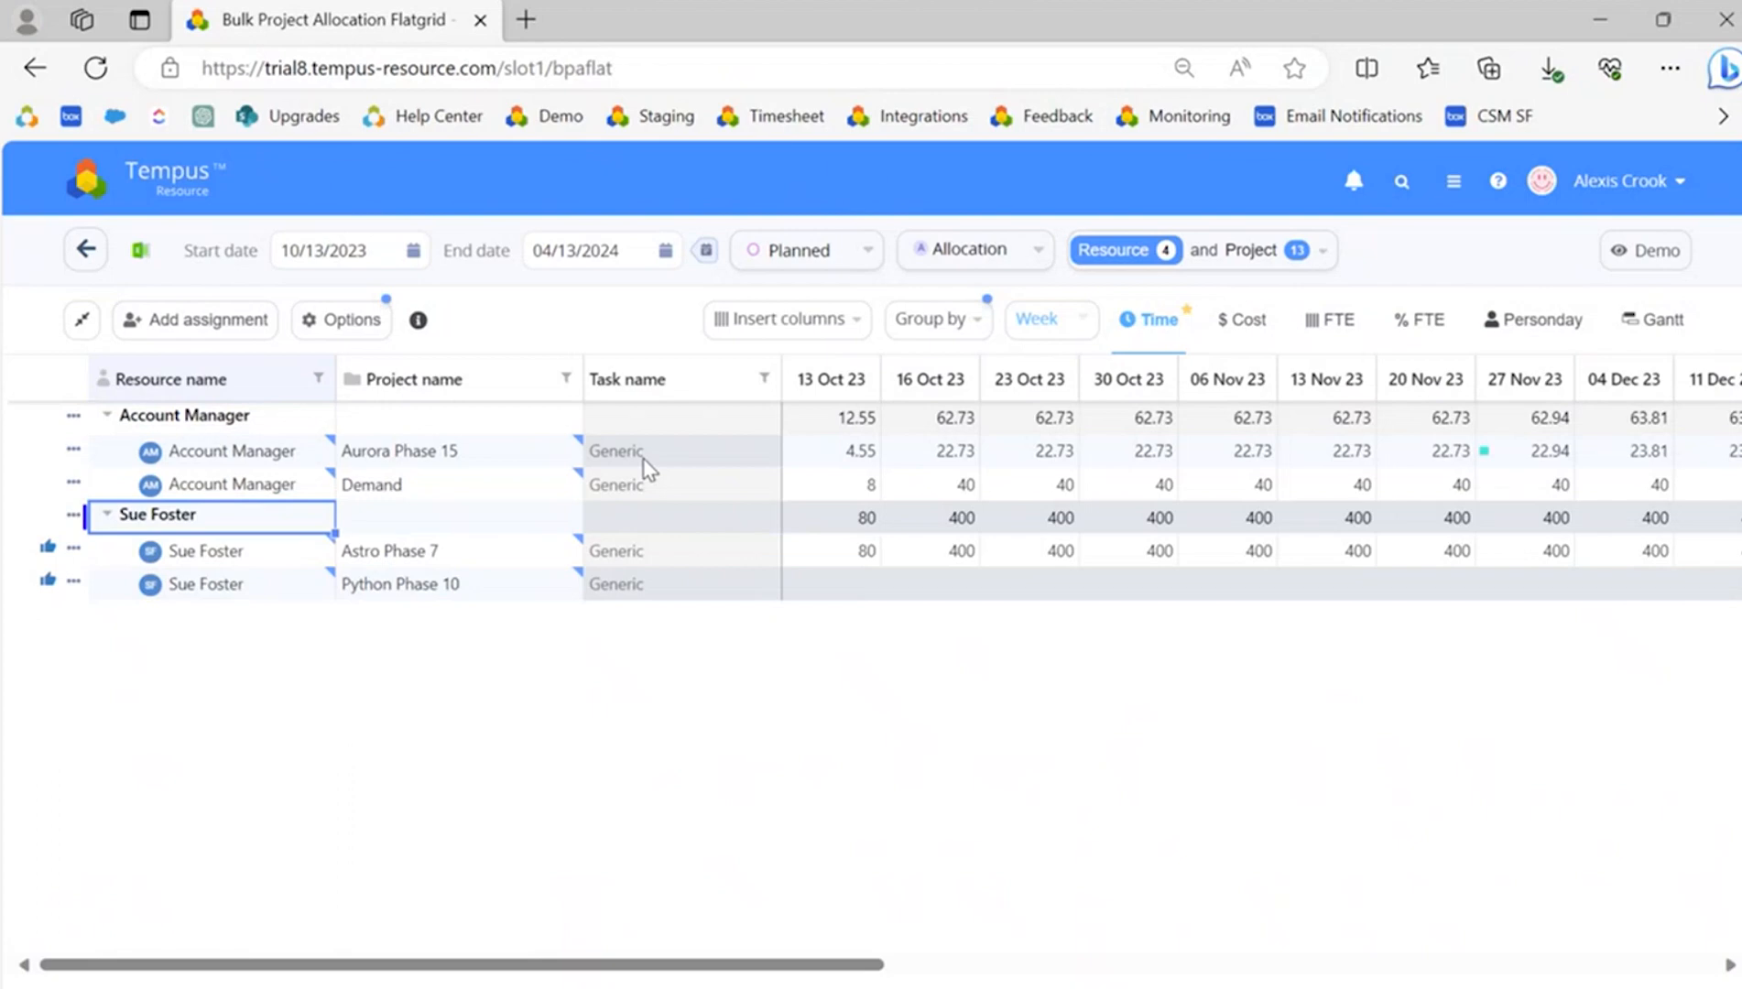
# Set Tasks to Show to Non-Generic and expand the two collapsed resources to view their named tasks
pyautogui.click(341, 320)
pyautogui.click(780, 851)
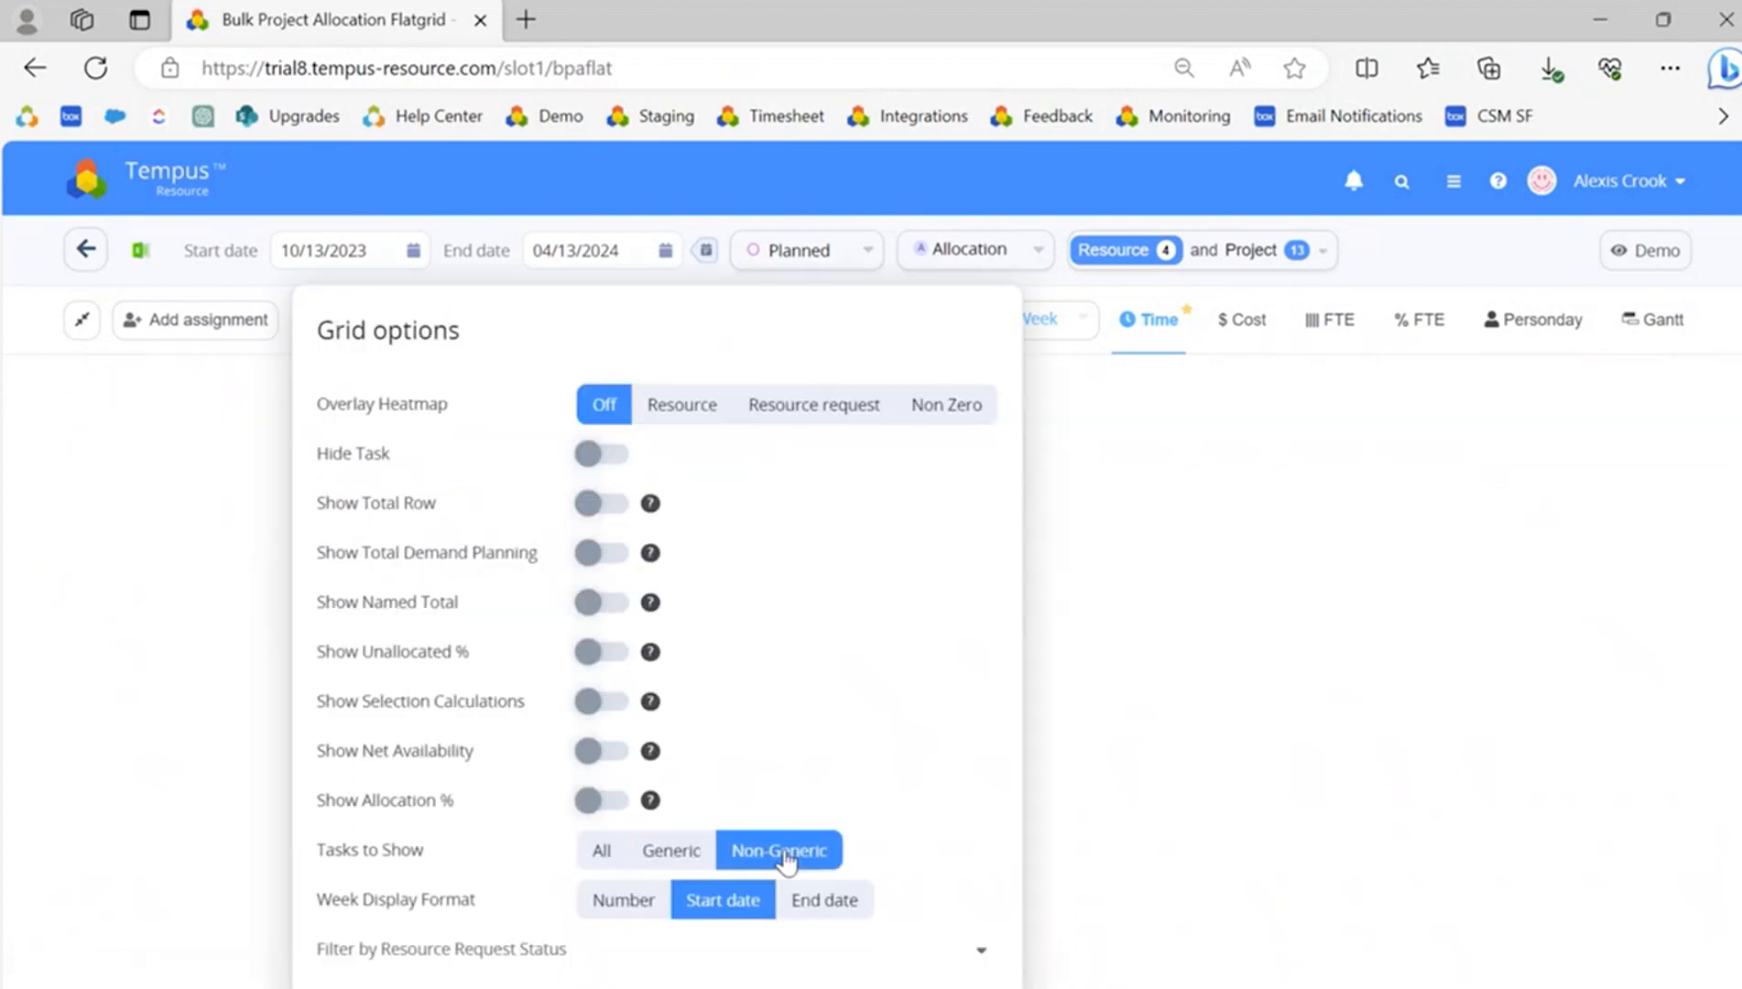
pyautogui.click(237, 848)
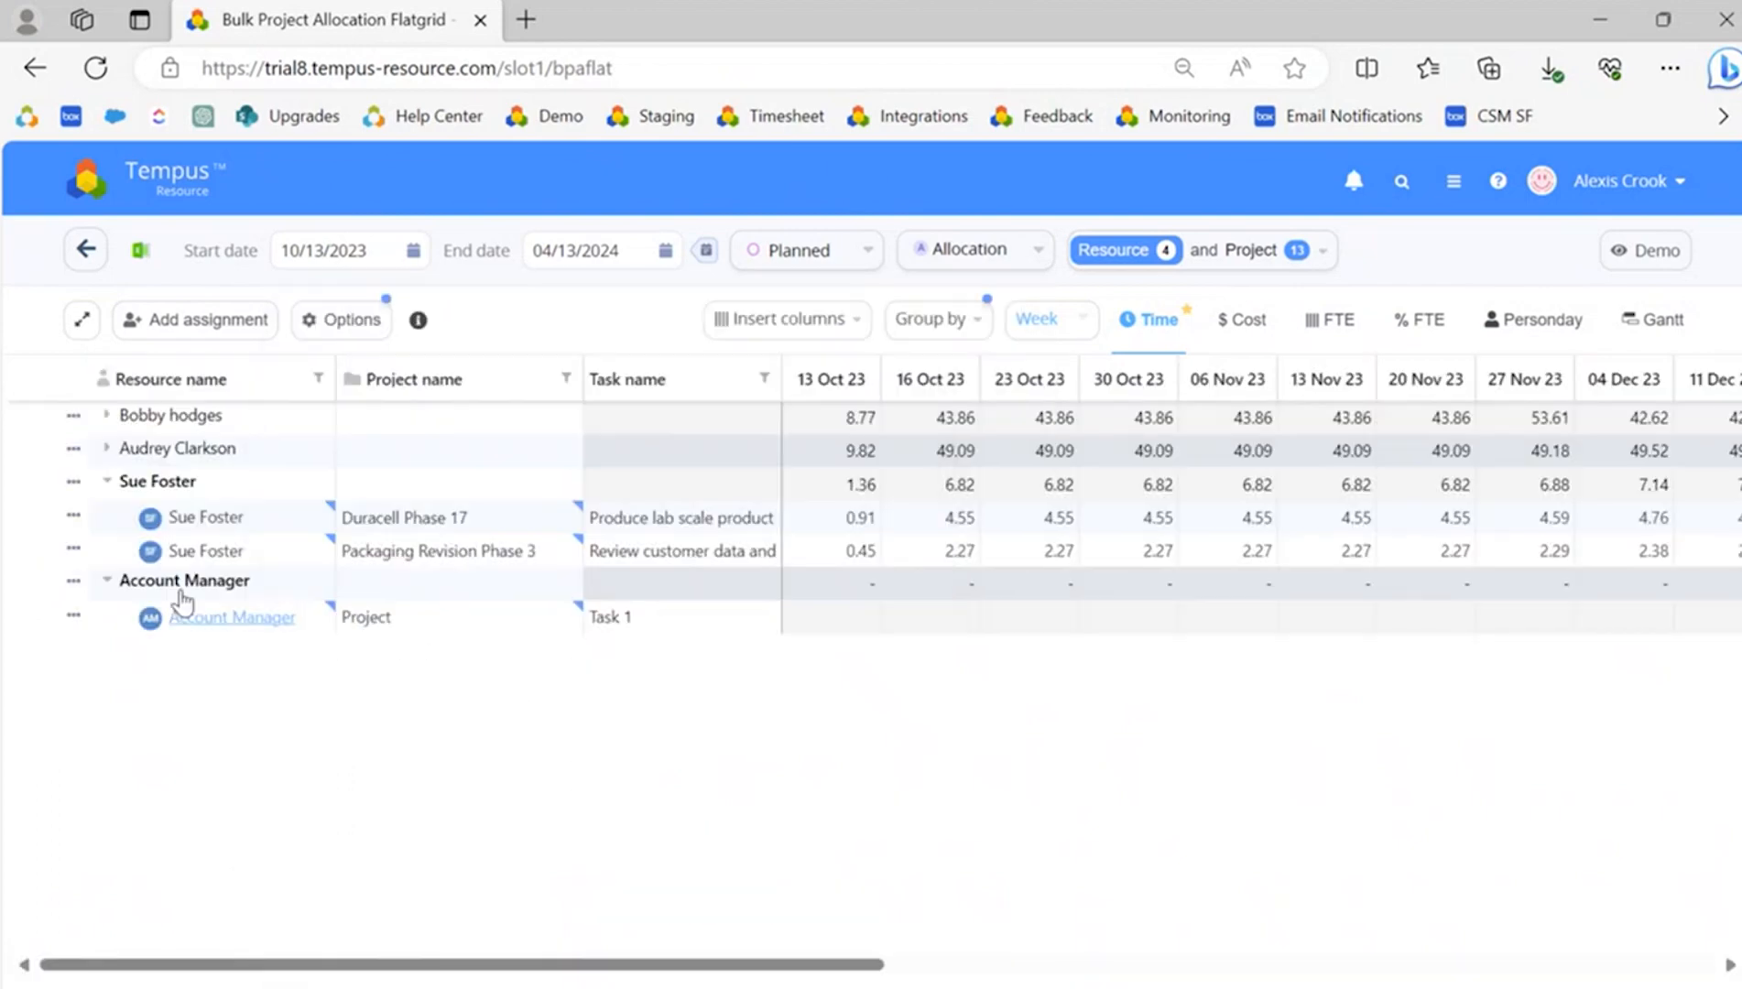
pyautogui.click(105, 423)
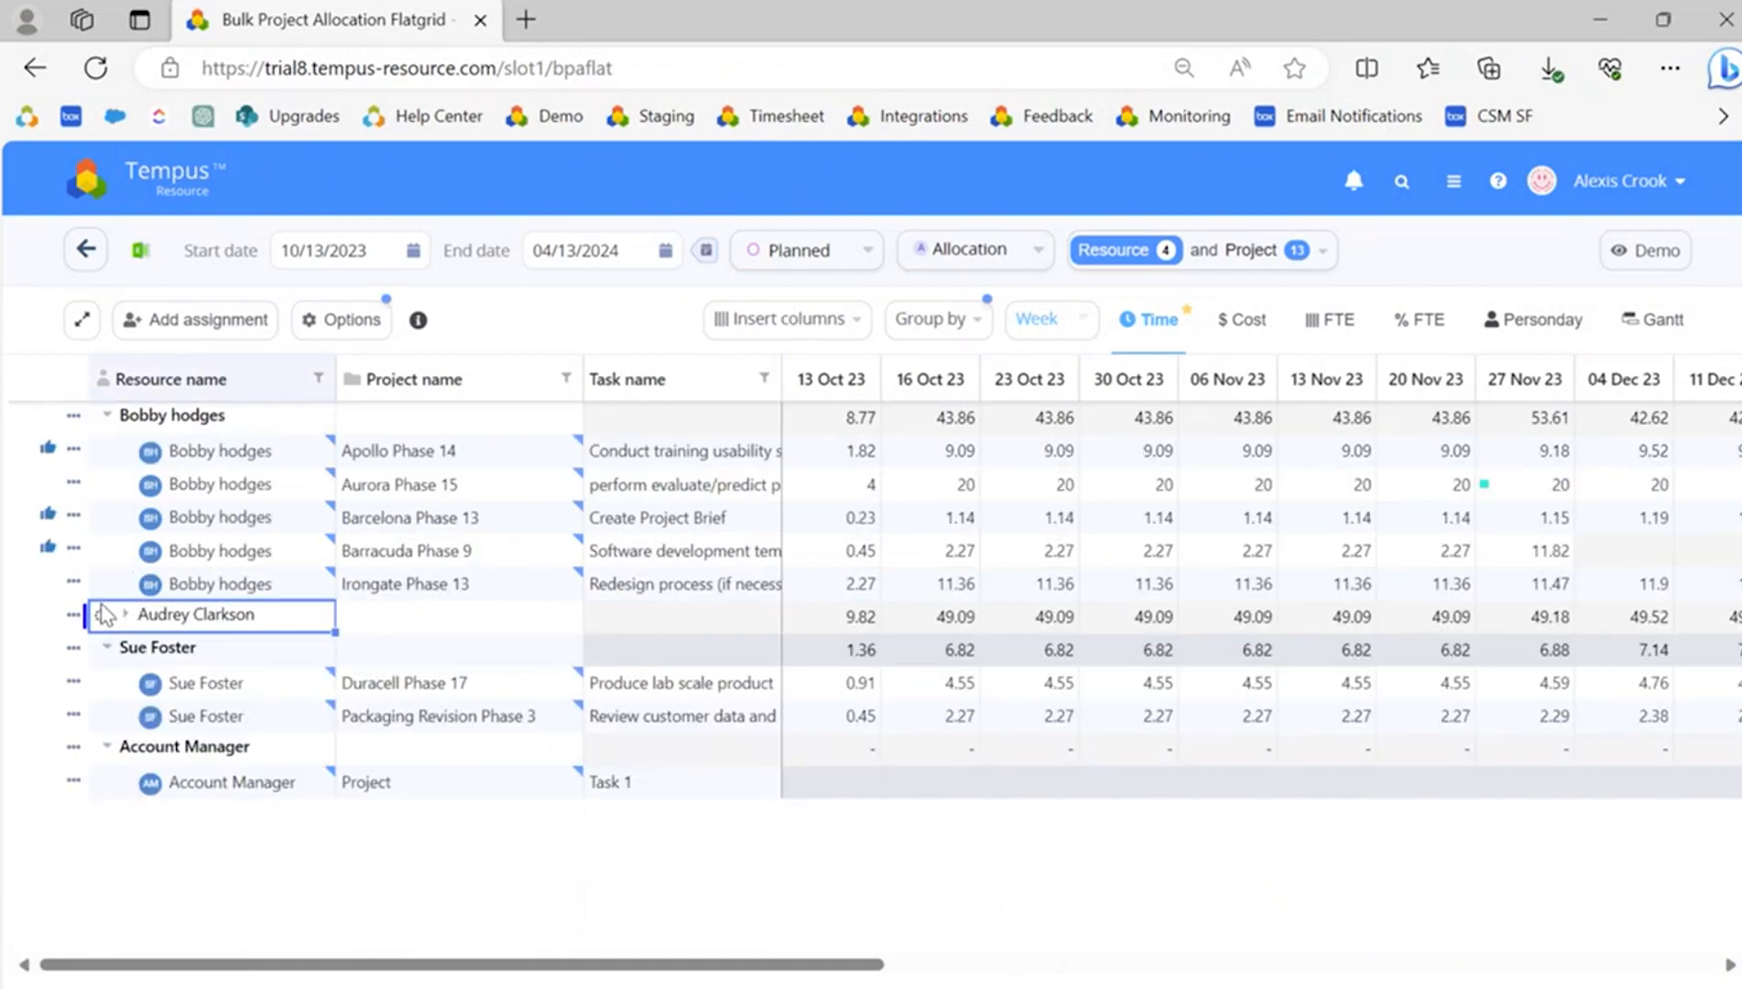
pyautogui.click(105, 614)
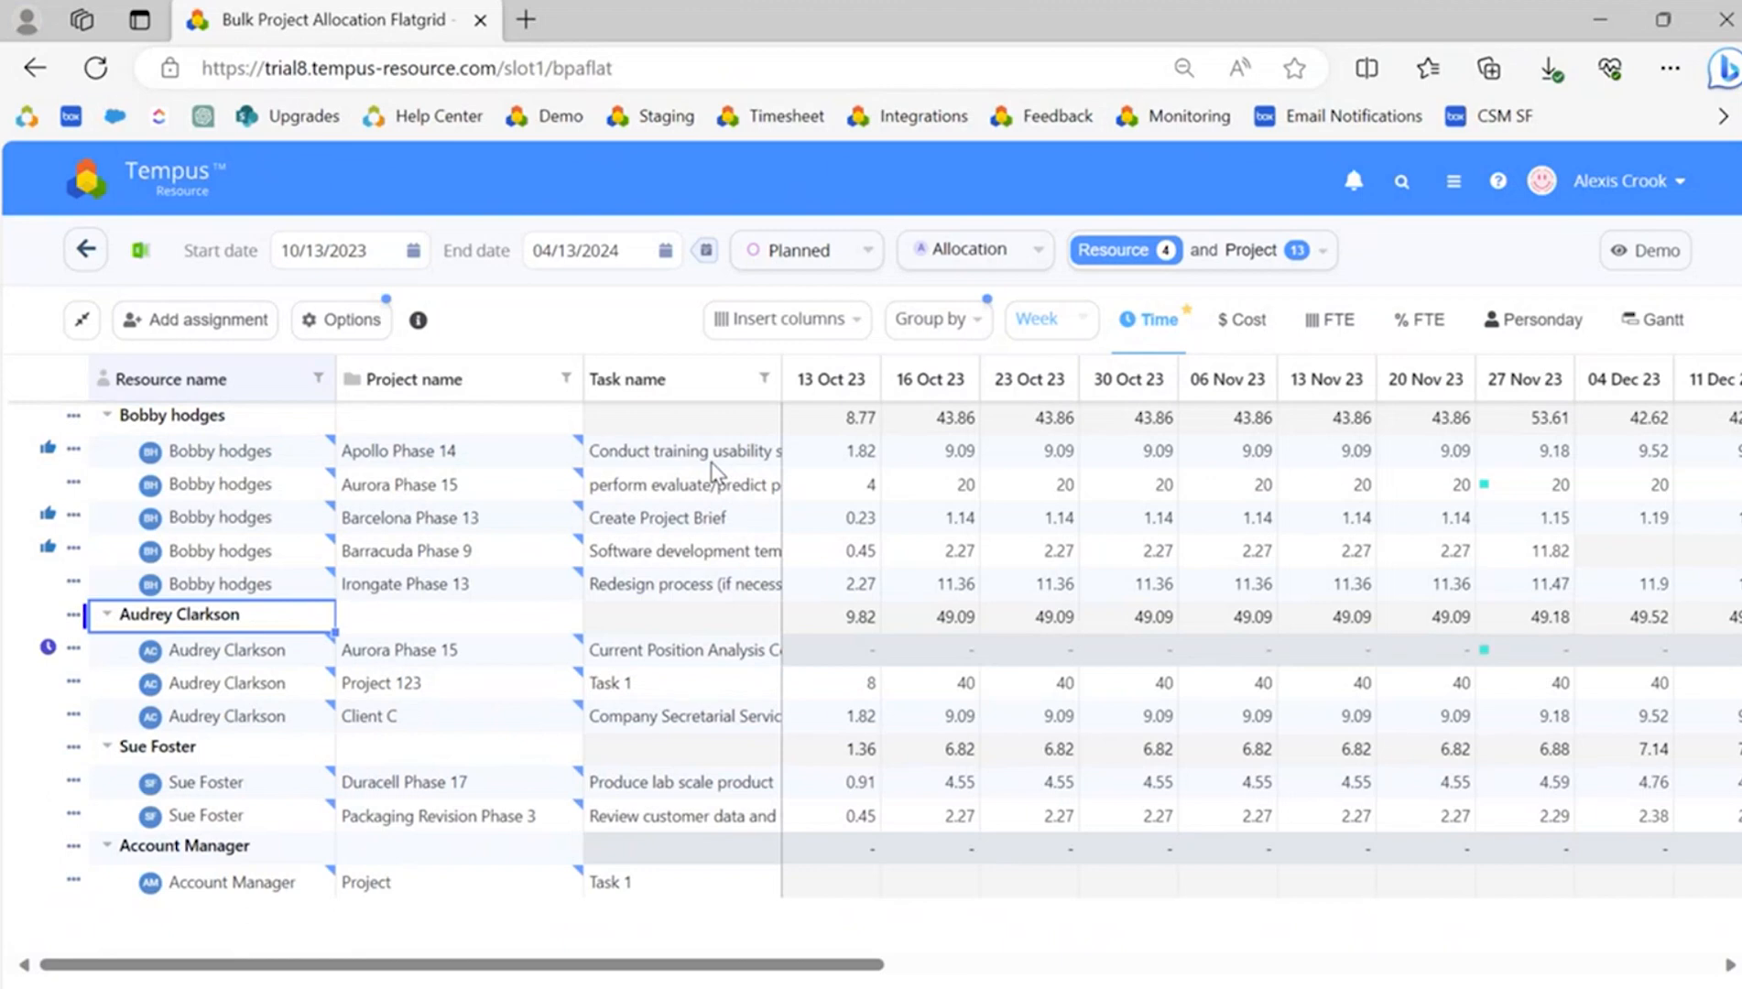
# Set Tasks to Show back to All and collapse all four resource groups
pyautogui.click(369, 329)
pyautogui.click(597, 854)
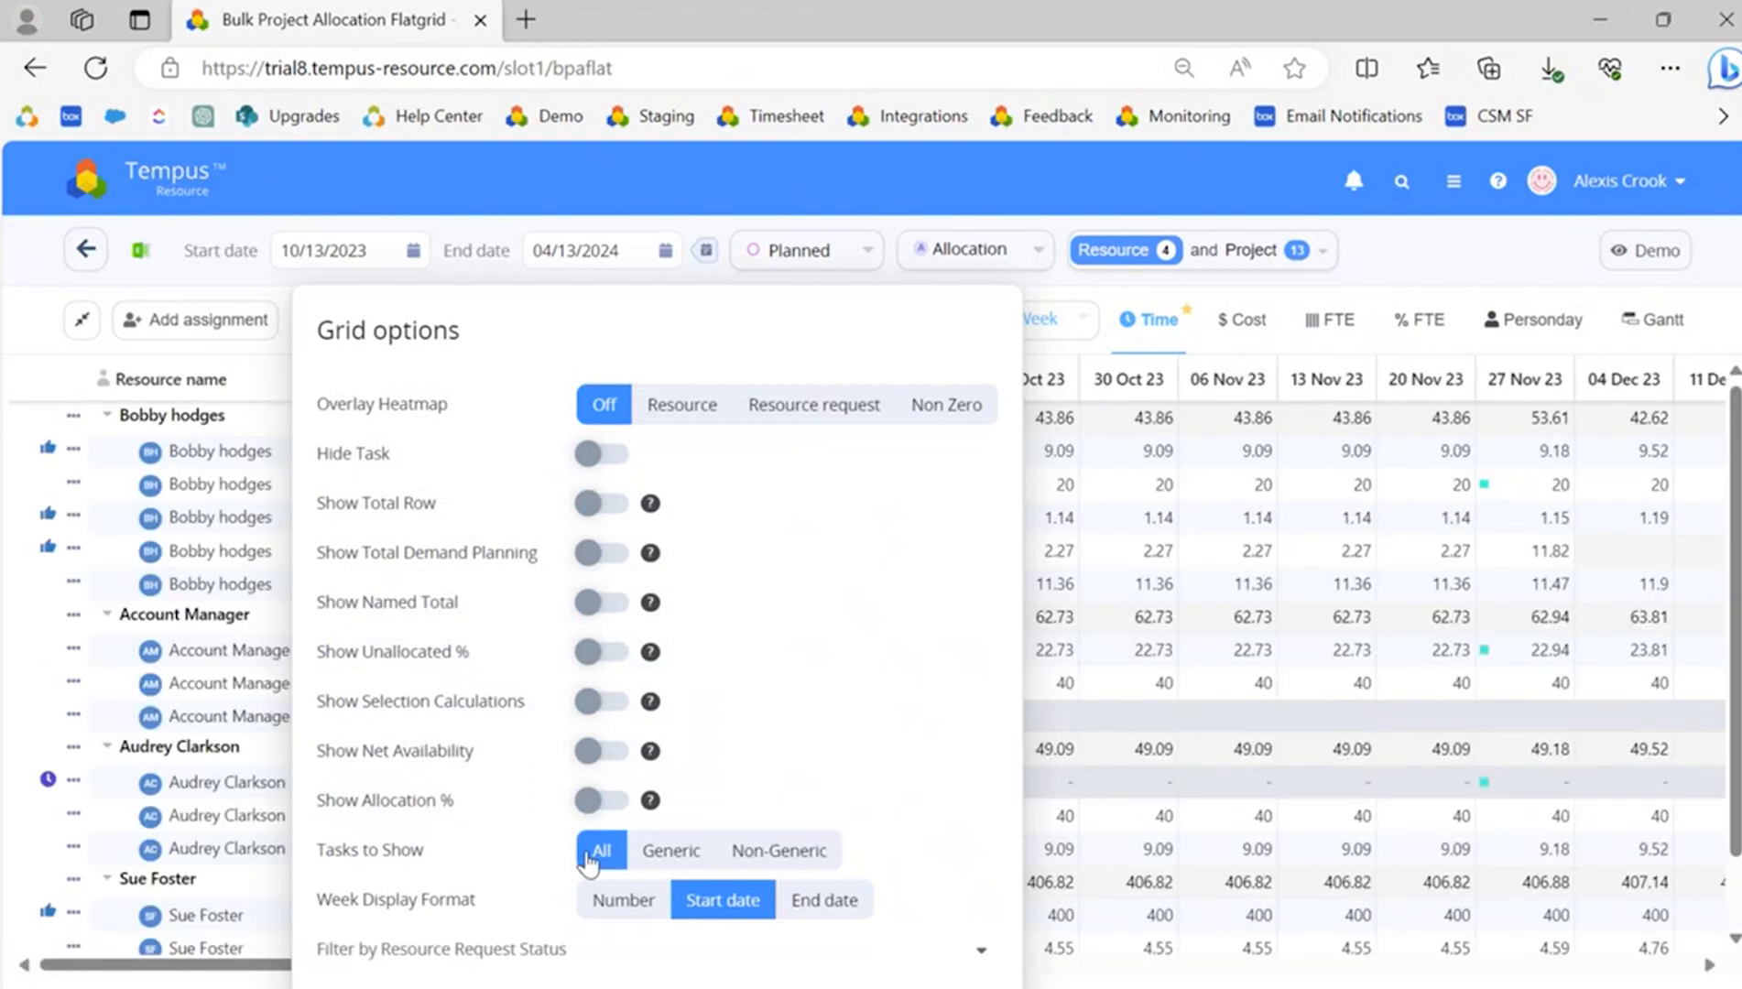
pyautogui.click(106, 415)
pyautogui.click(107, 449)
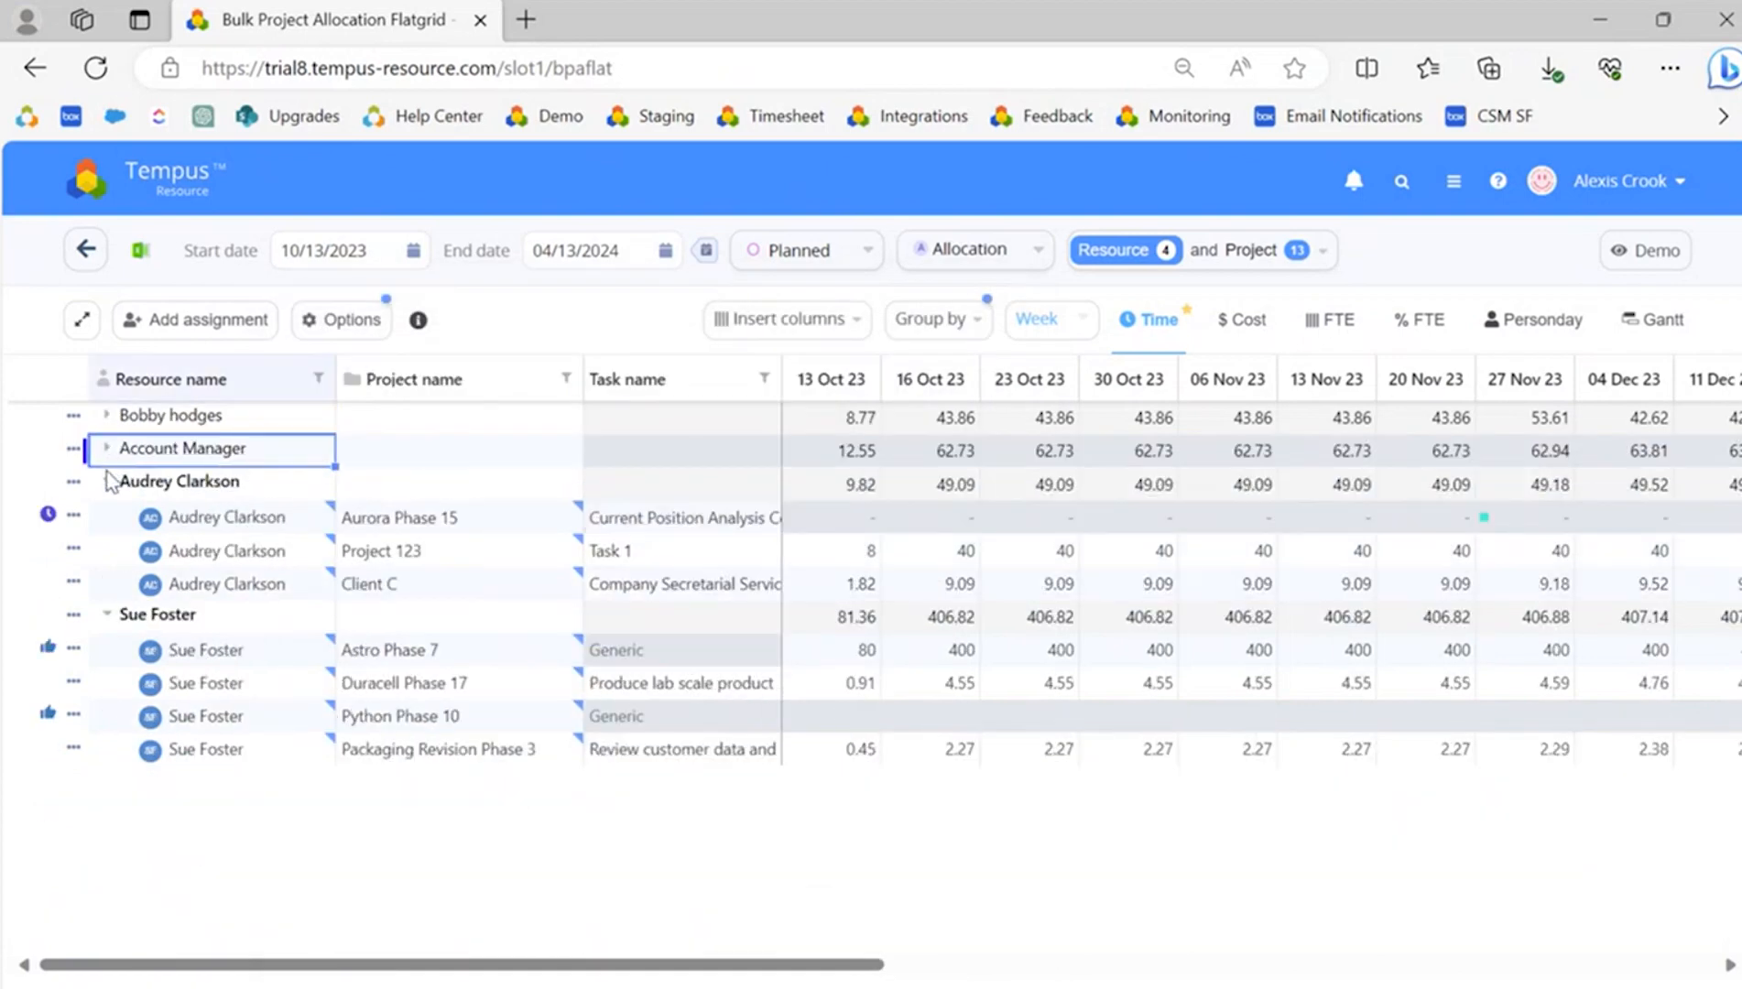
pyautogui.click(108, 482)
pyautogui.click(107, 515)
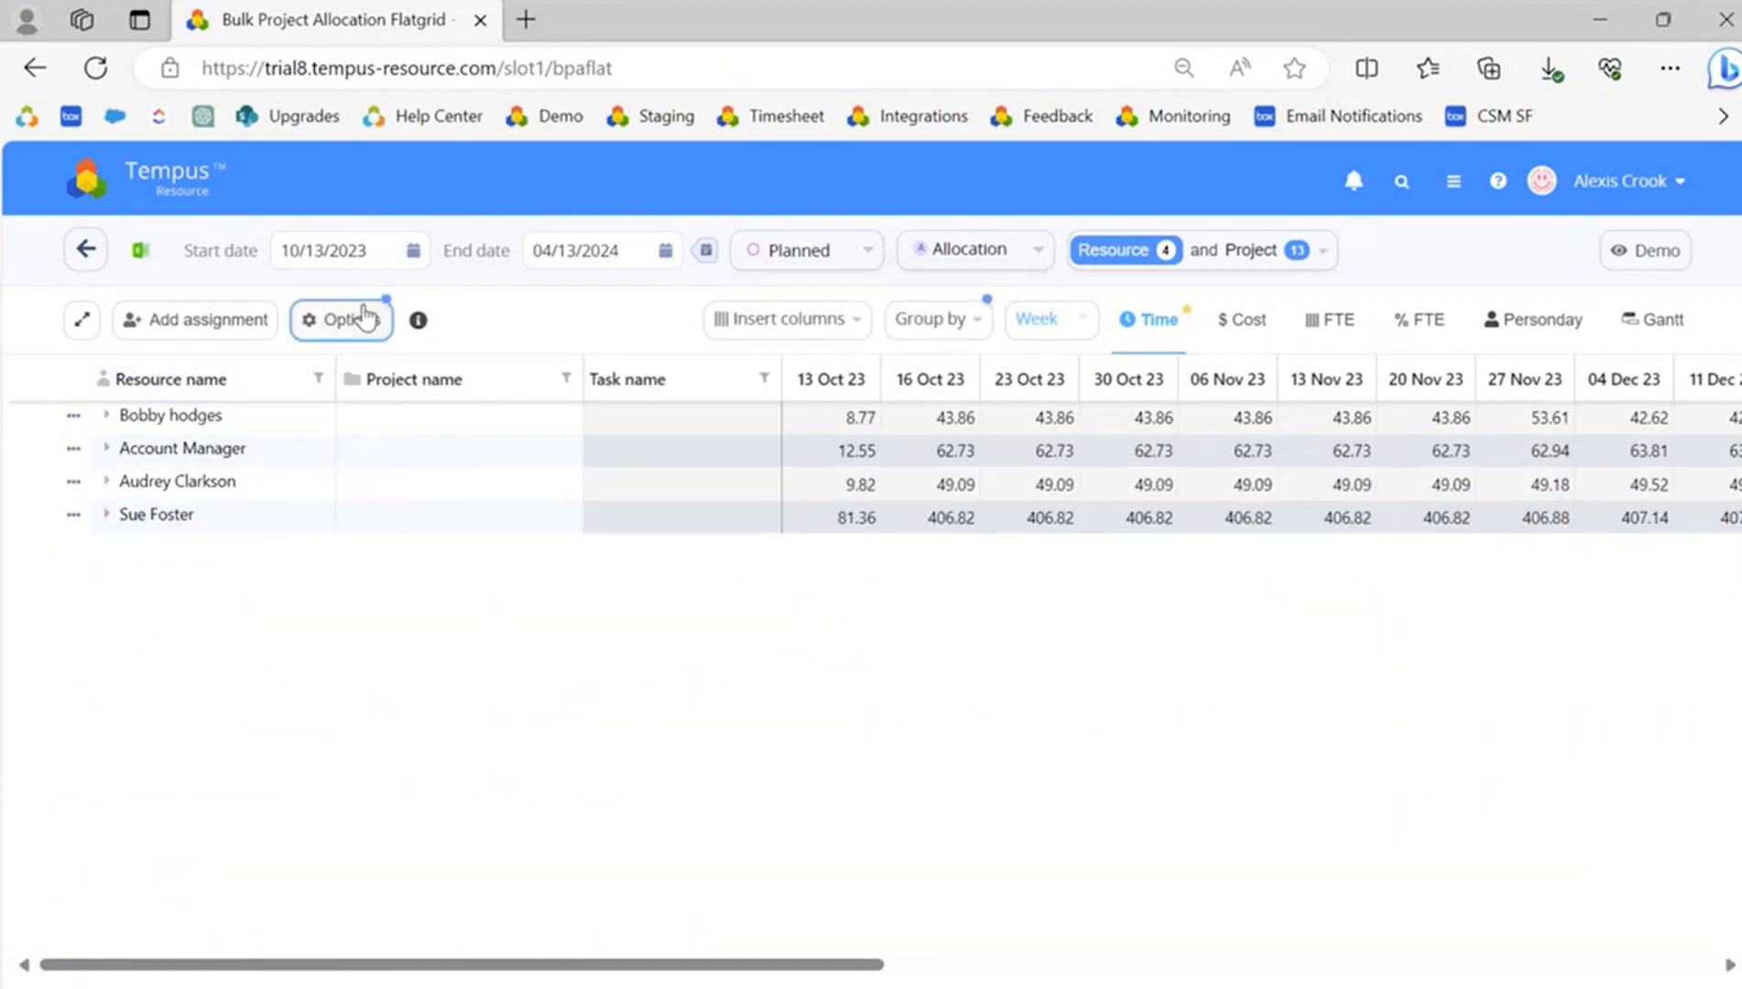
# Set the Week Display Format to Number in the grid options and view the column headers
pyautogui.click(348, 319)
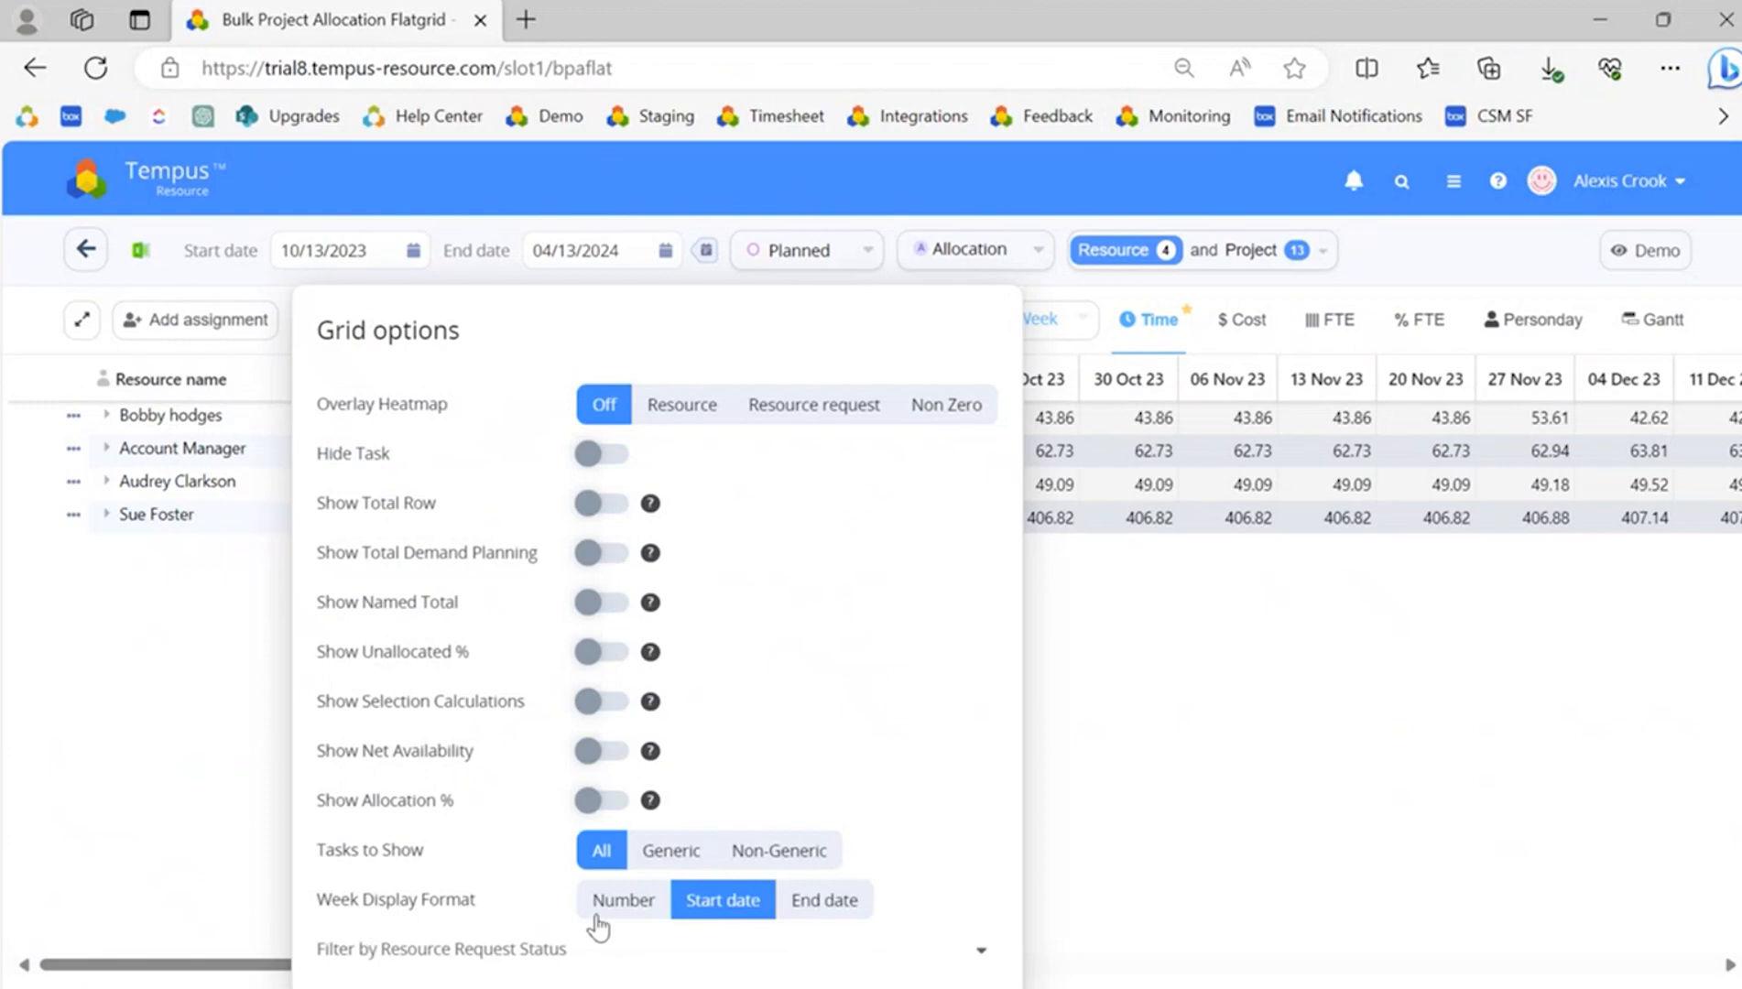
pyautogui.click(1079, 694)
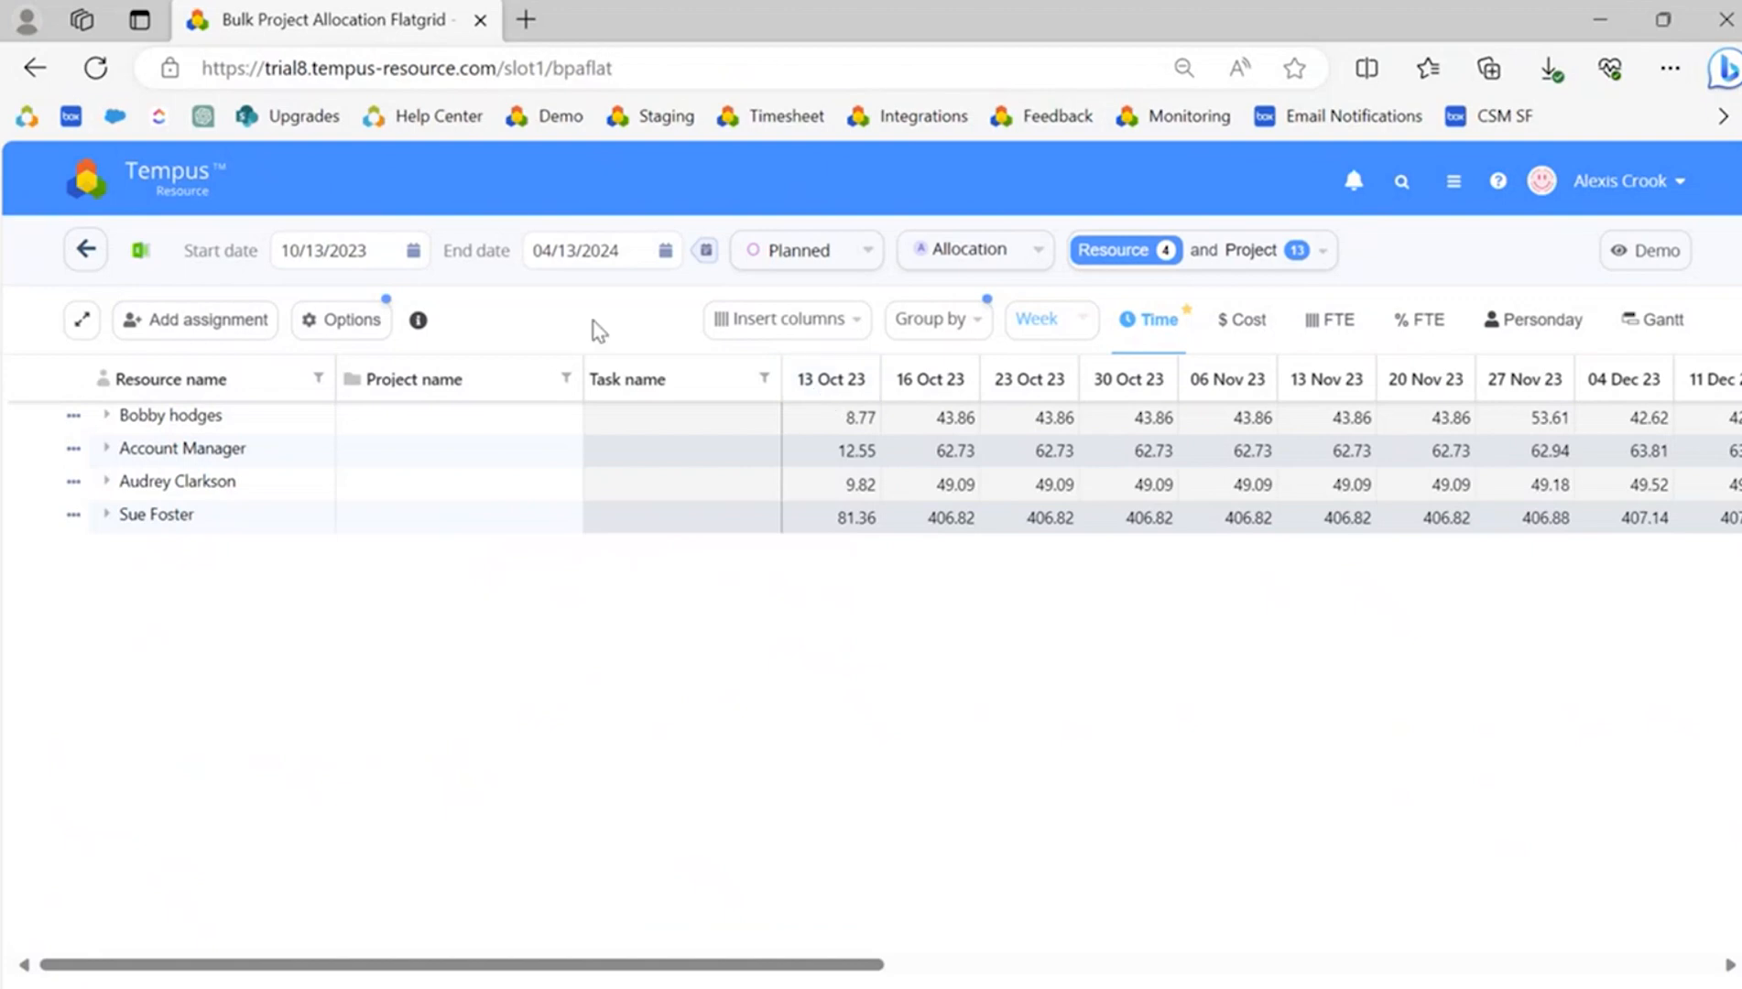
pyautogui.click(346, 319)
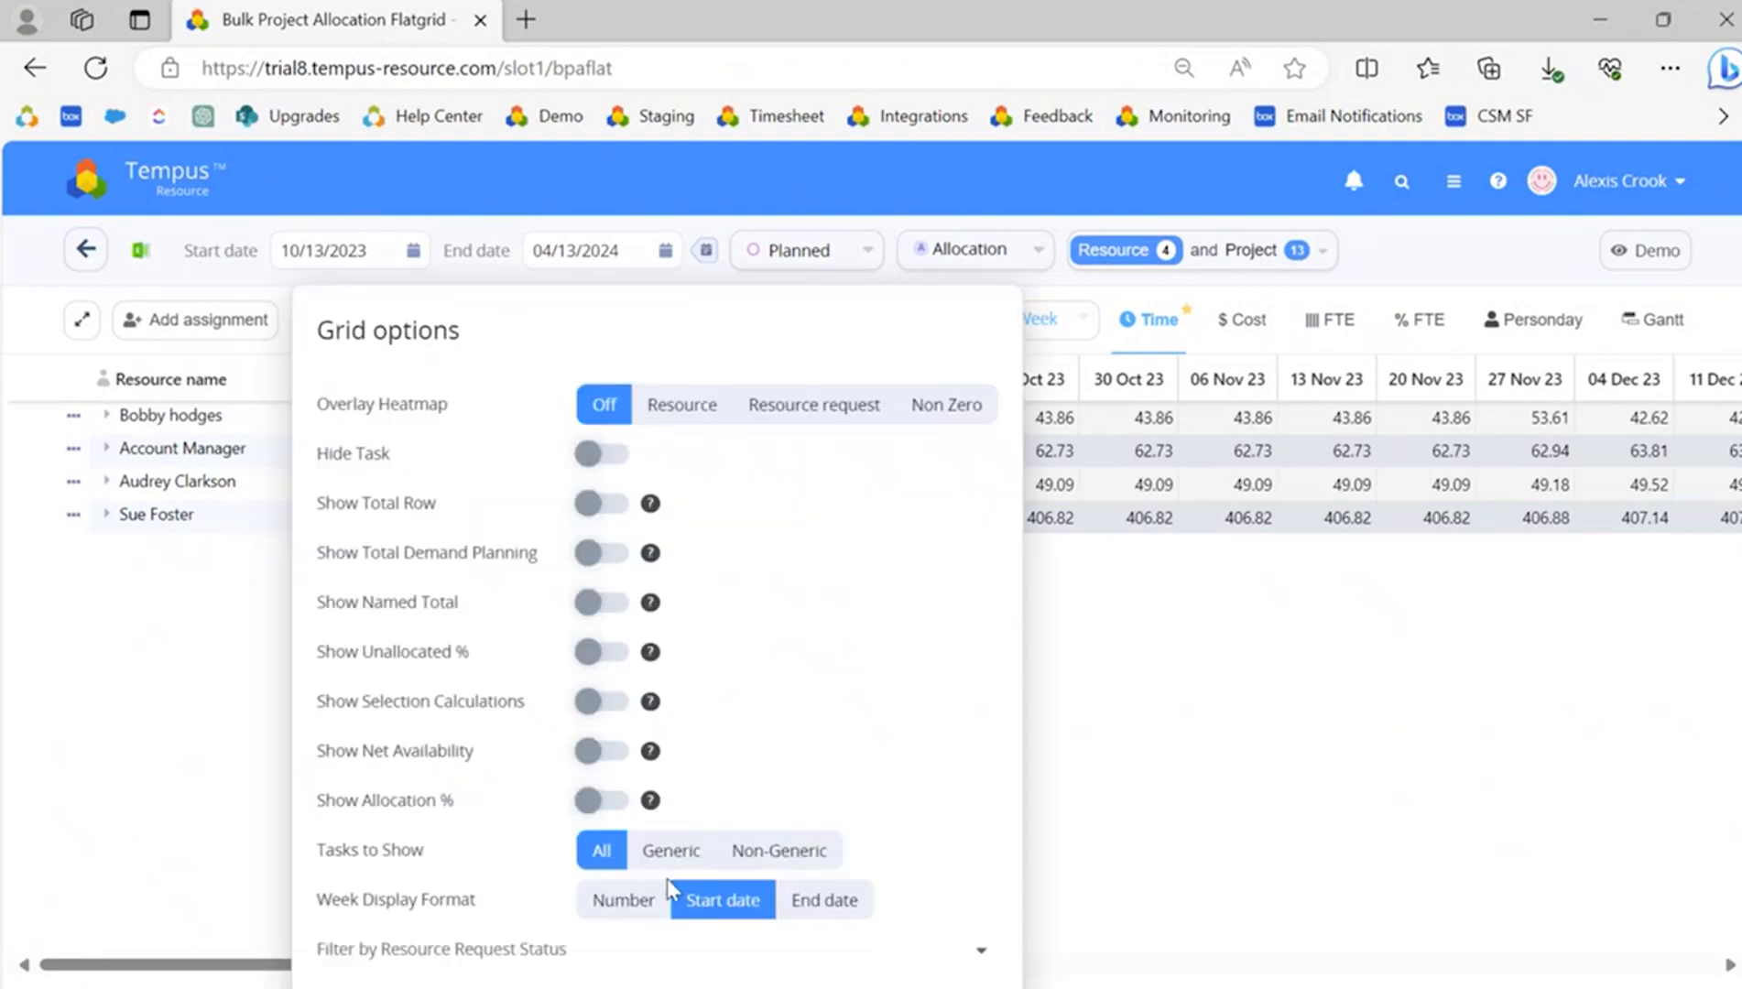
pyautogui.click(658, 901)
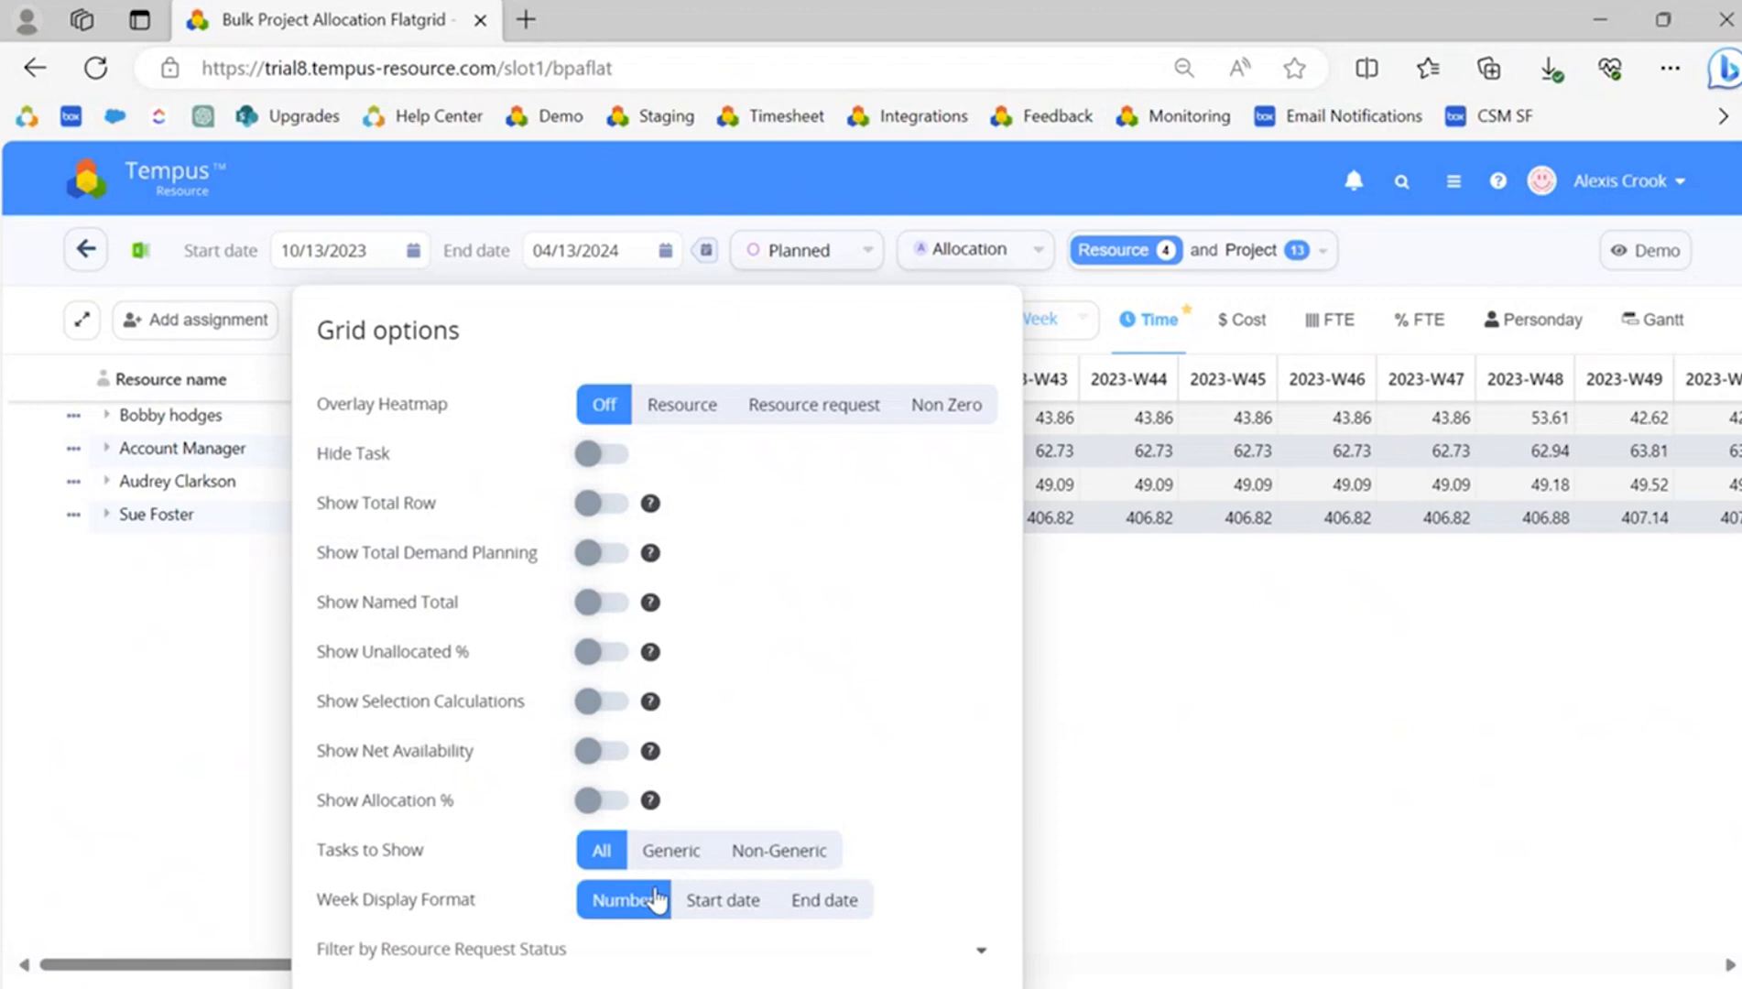
pyautogui.click(1100, 782)
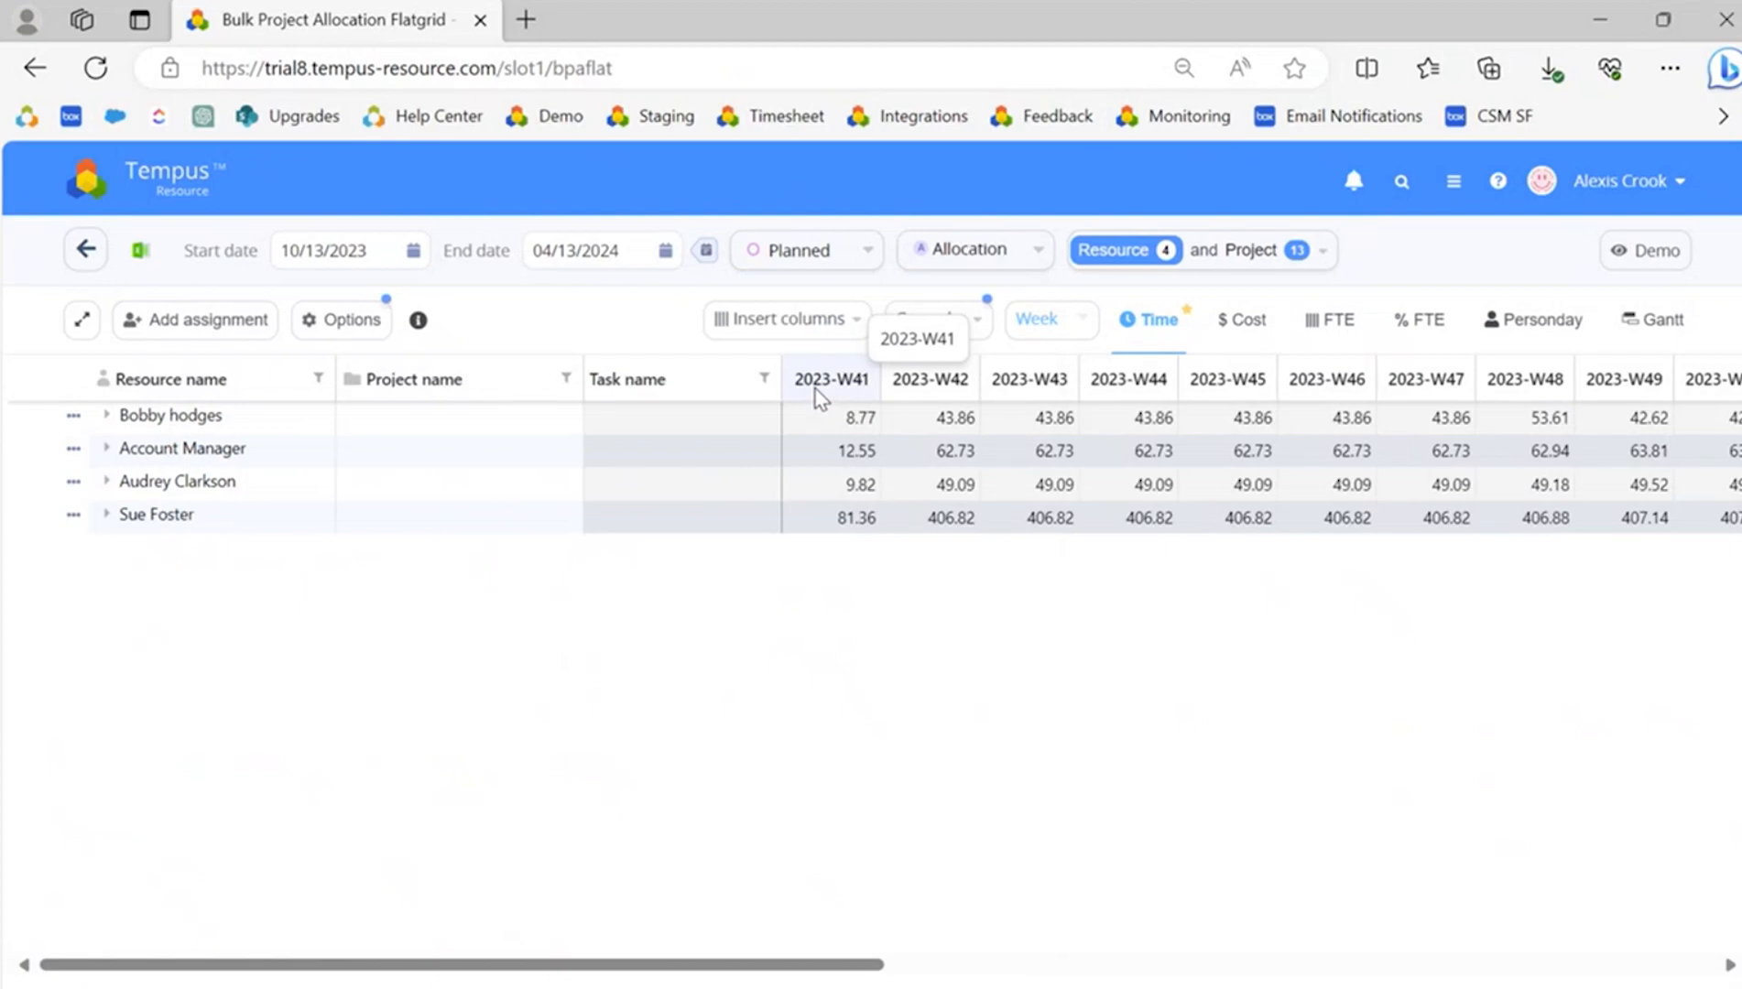
# Set the Week Display Format to Start date in the grid options
pyautogui.click(316, 319)
pyautogui.click(720, 901)
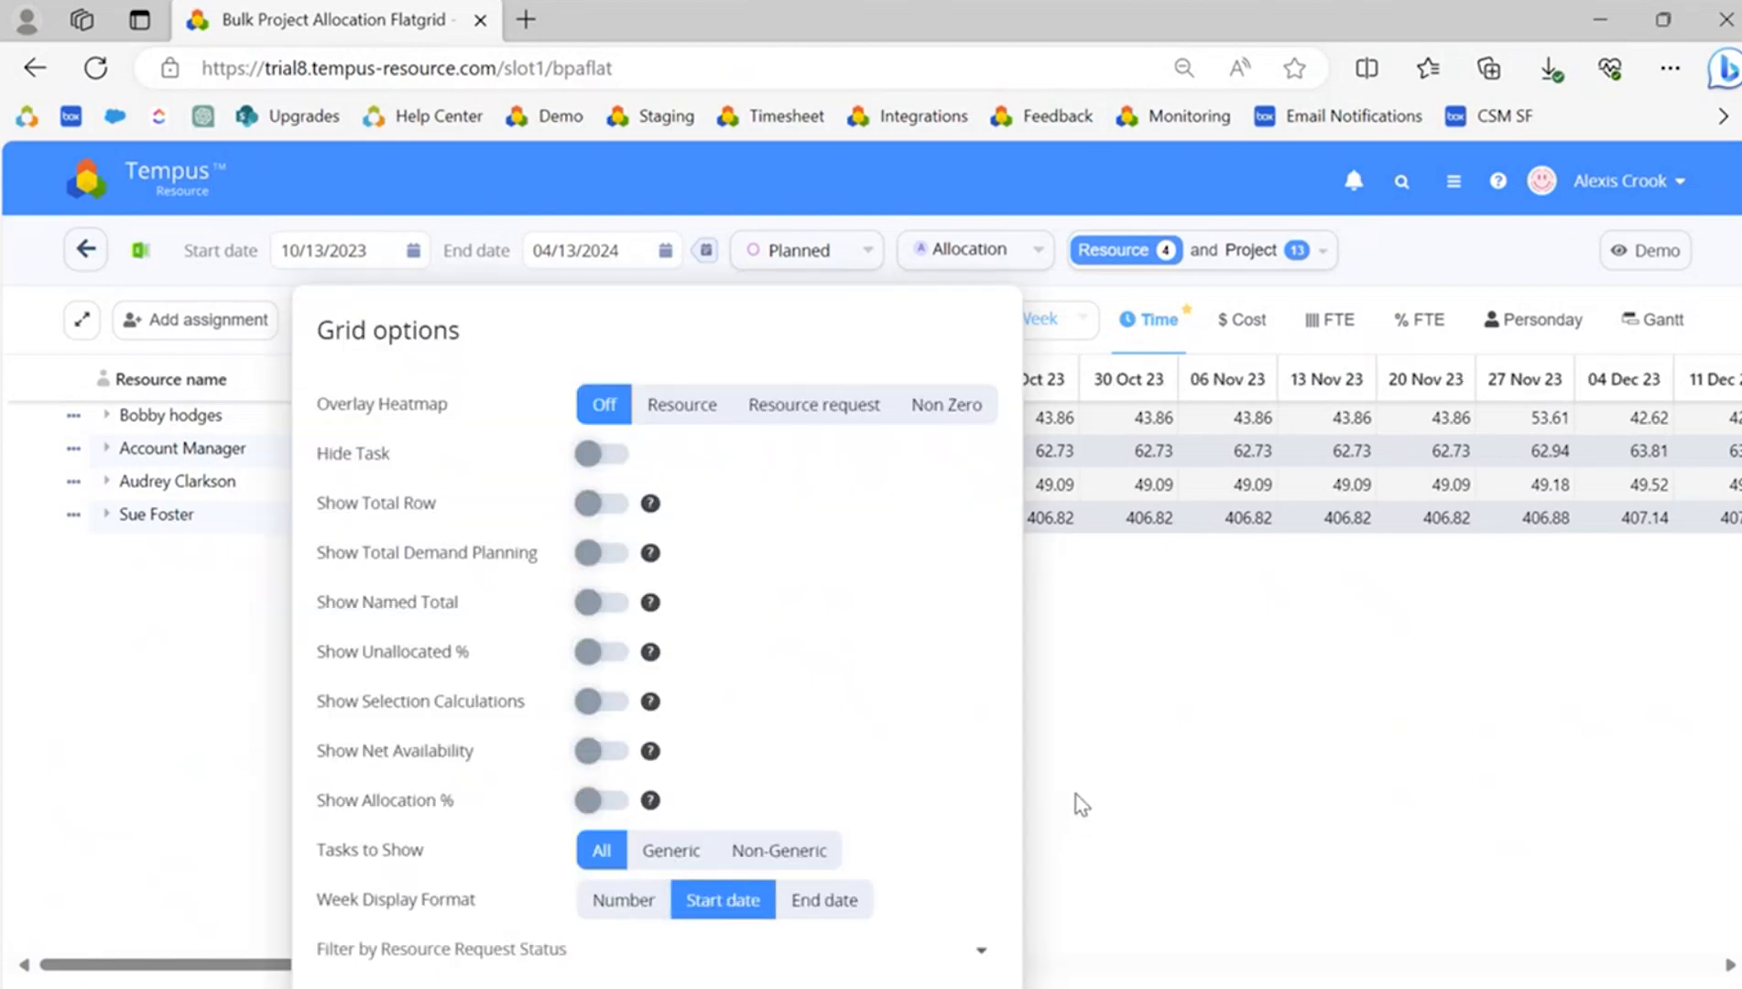
pyautogui.click(1079, 799)
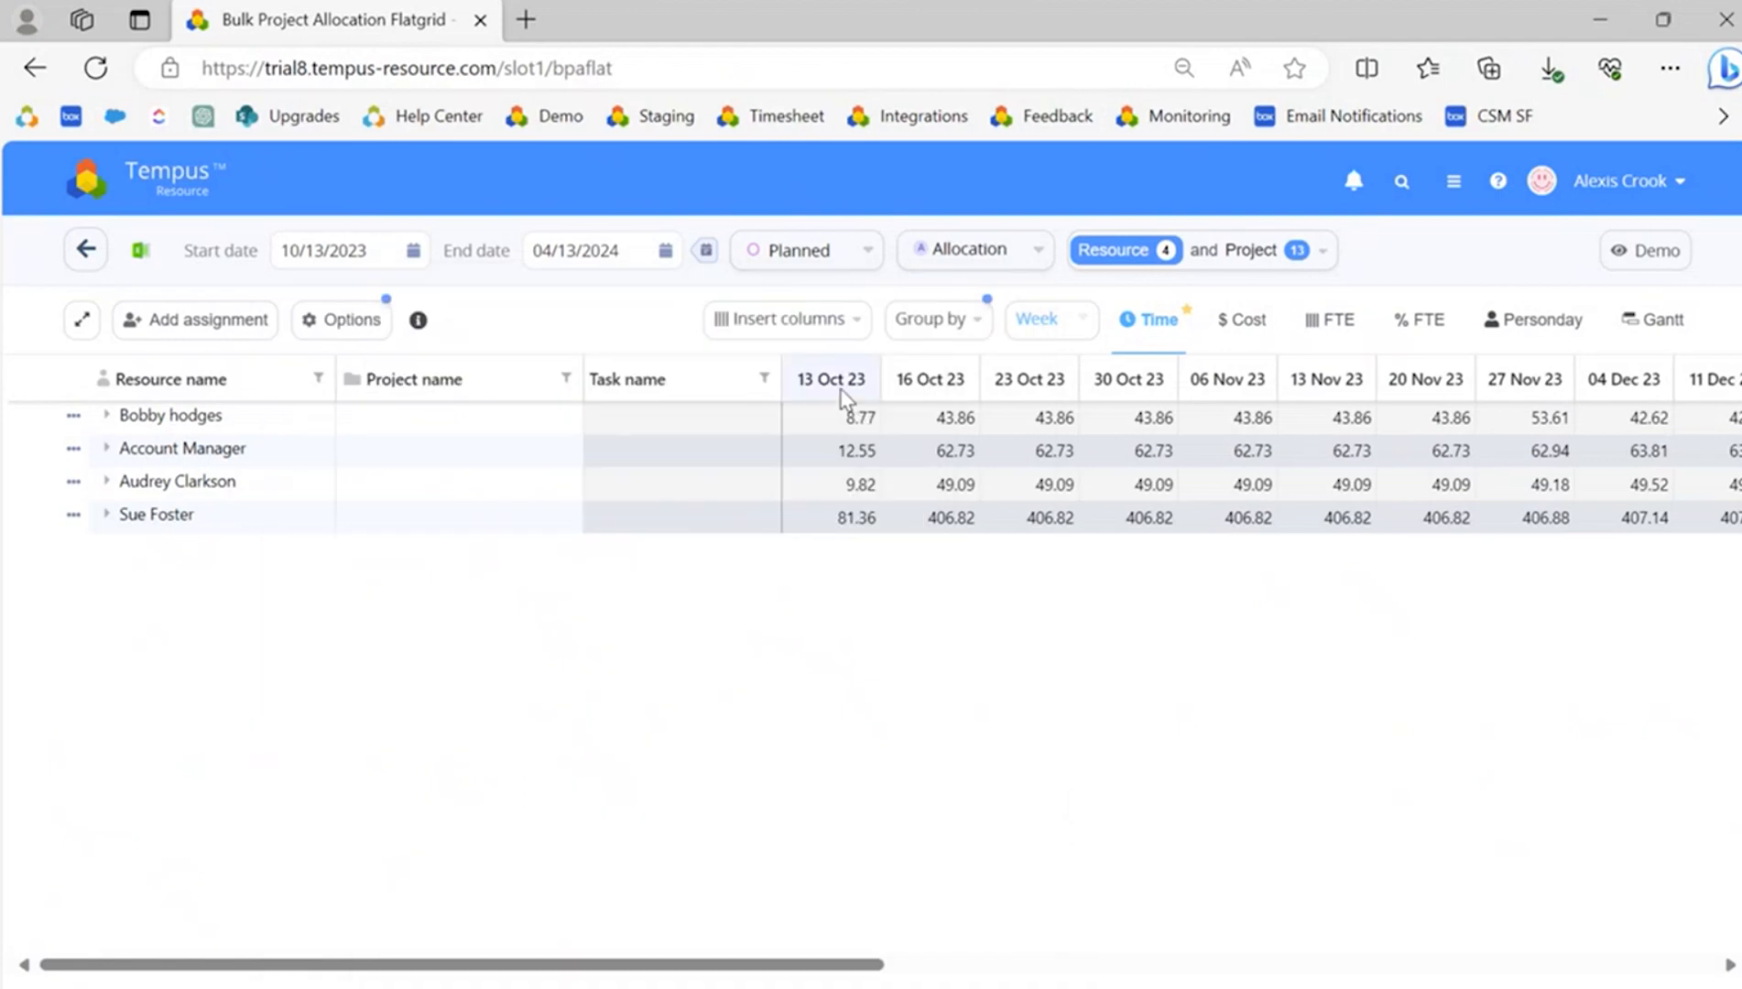
# Set the Week Display Format to End date in the grid options
pyautogui.click(353, 326)
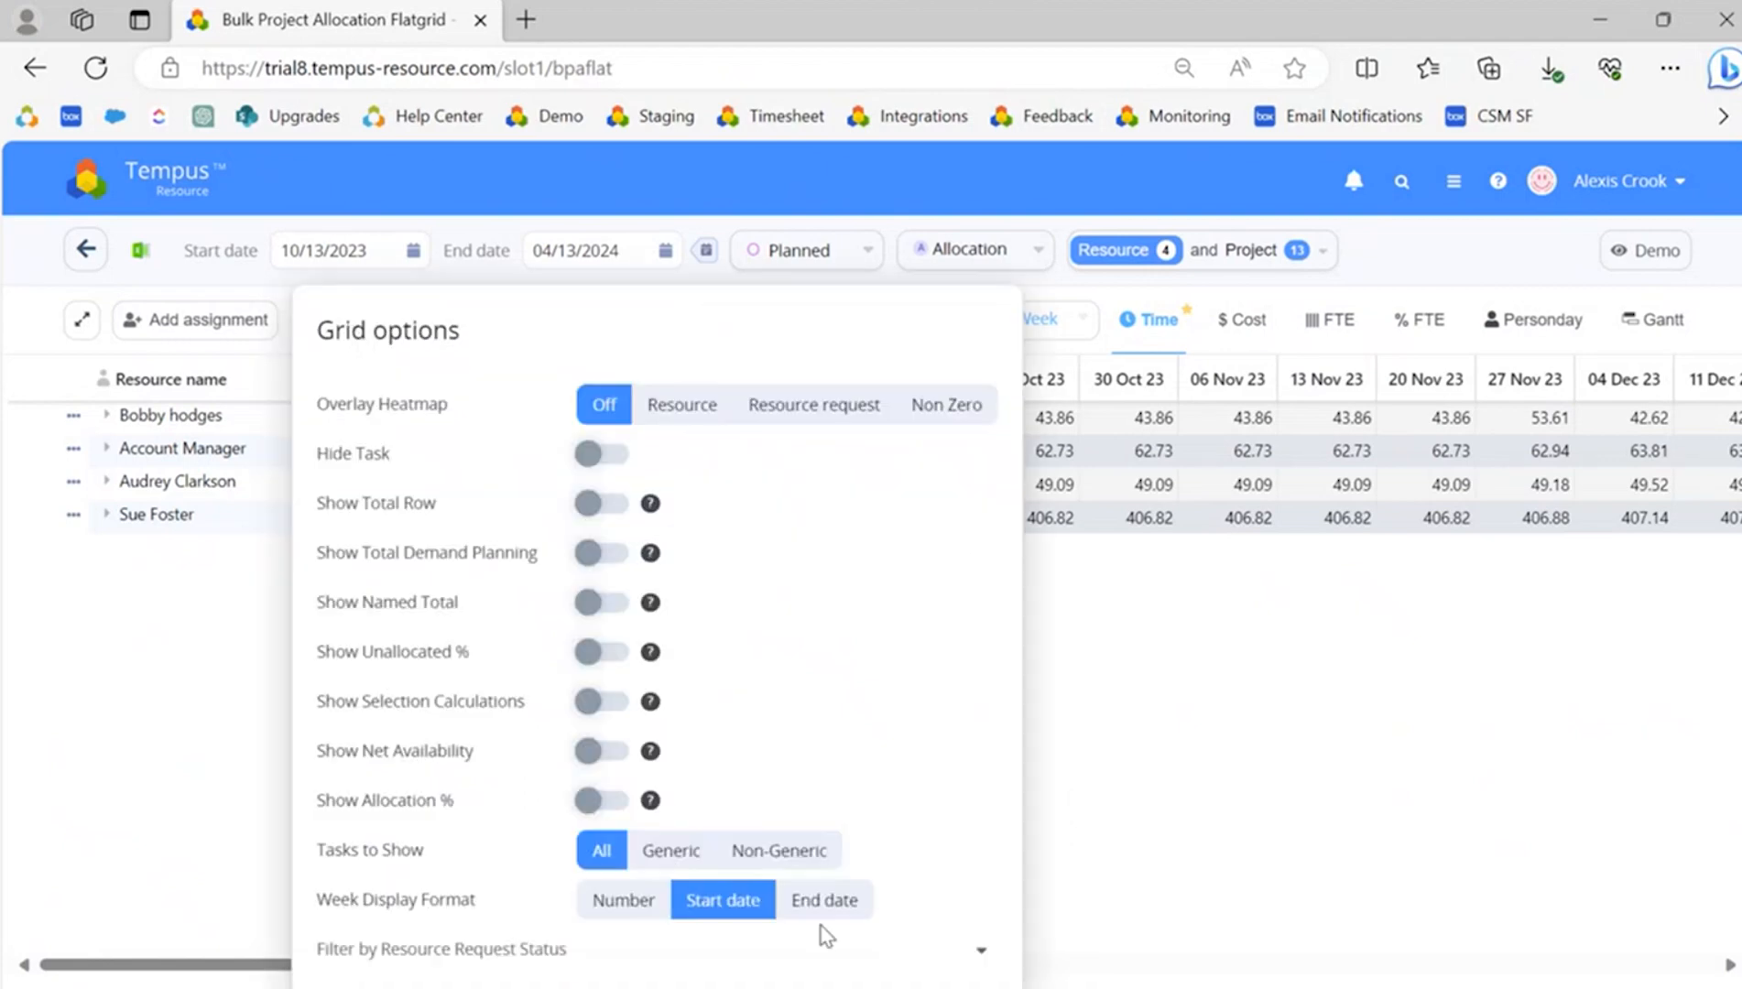
pyautogui.click(826, 900)
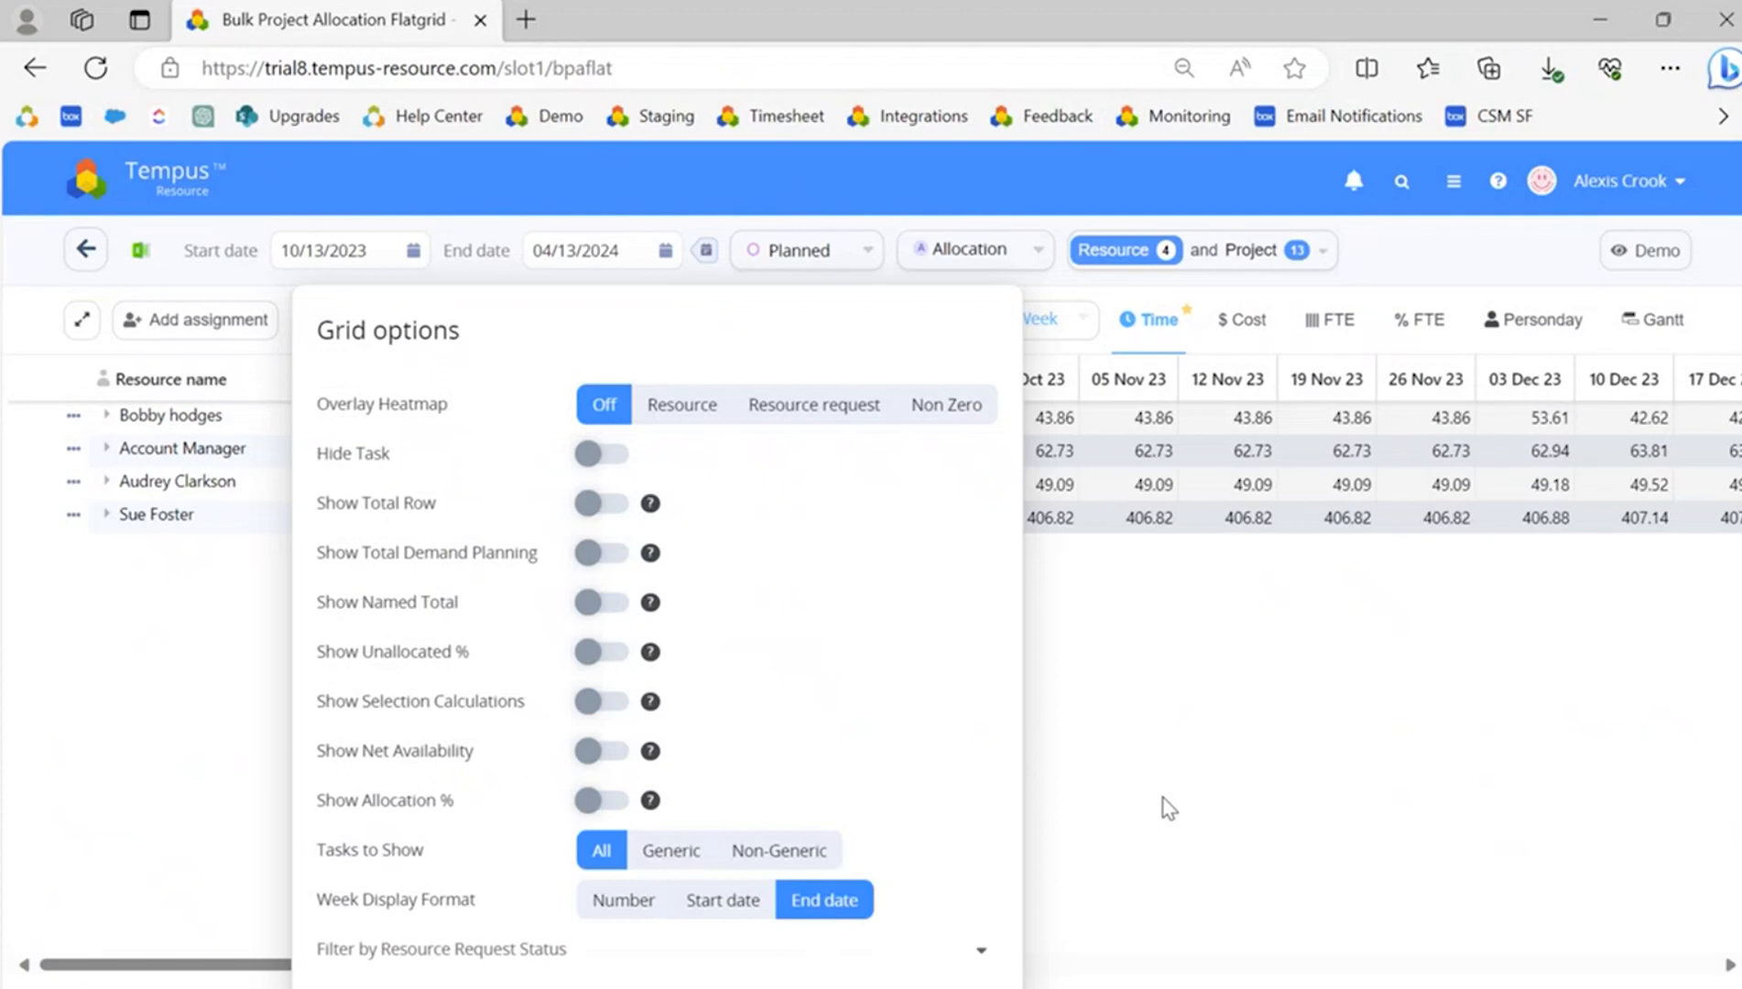
pyautogui.click(1168, 808)
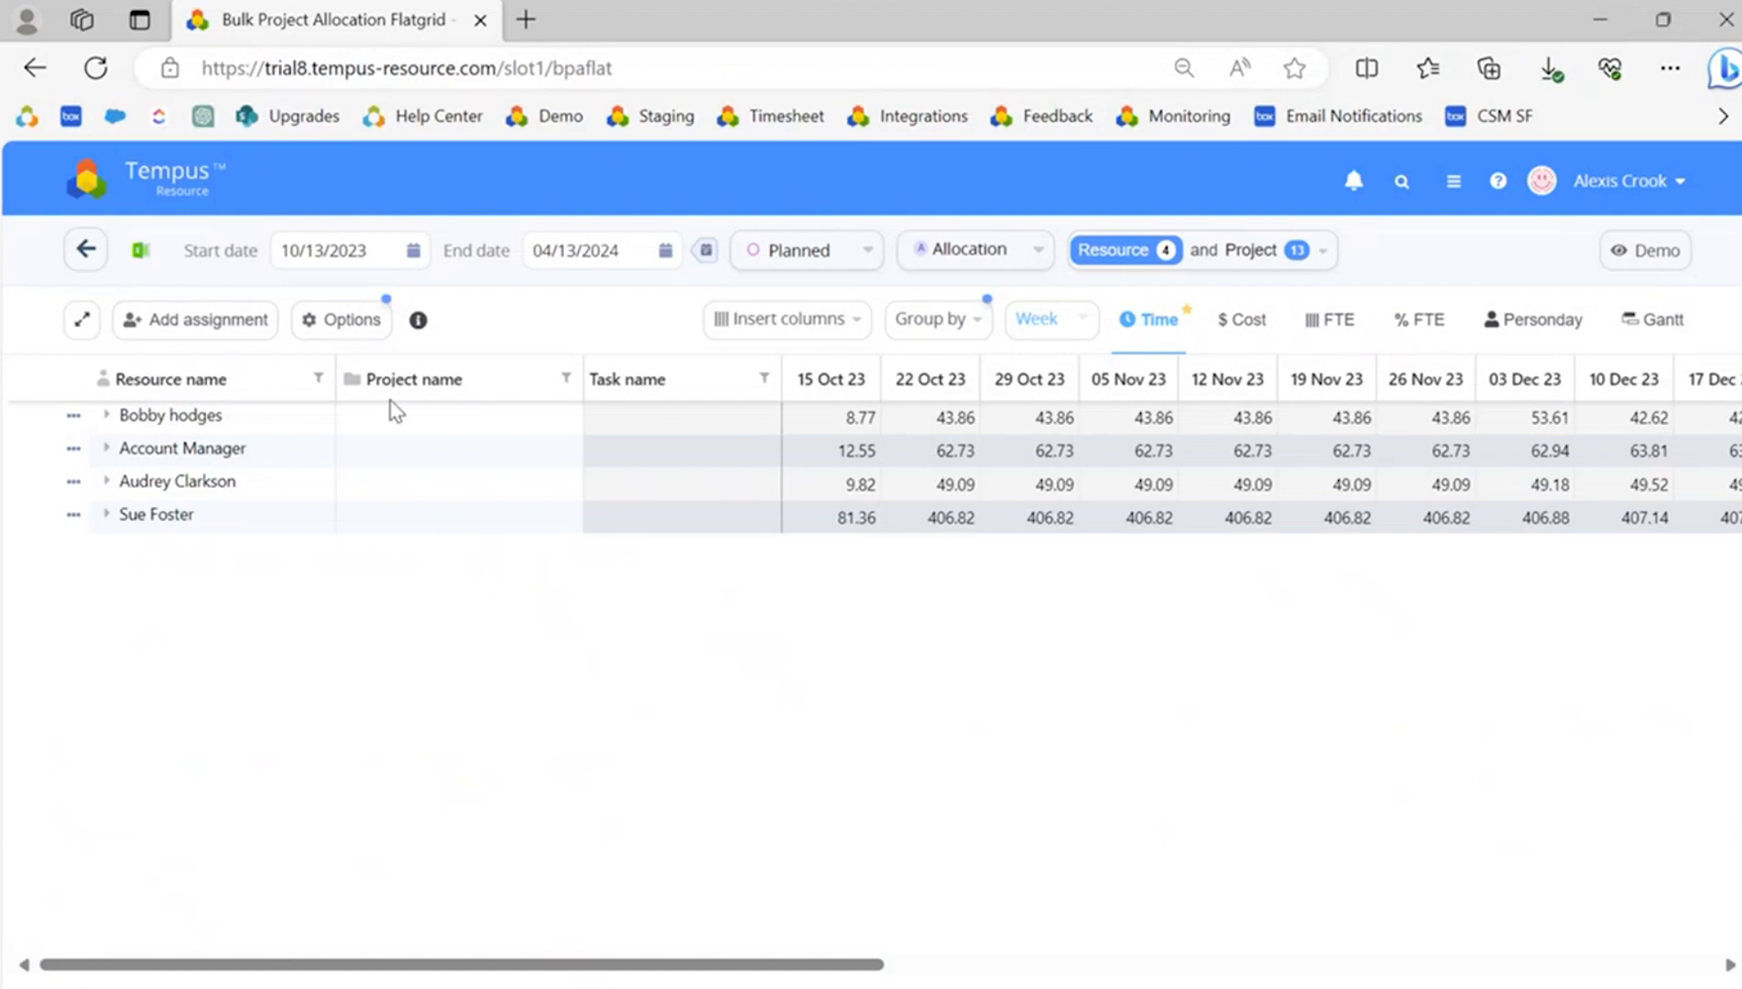
# Filter the grid by the Pending resource request status in the grid options
pyautogui.click(337, 326)
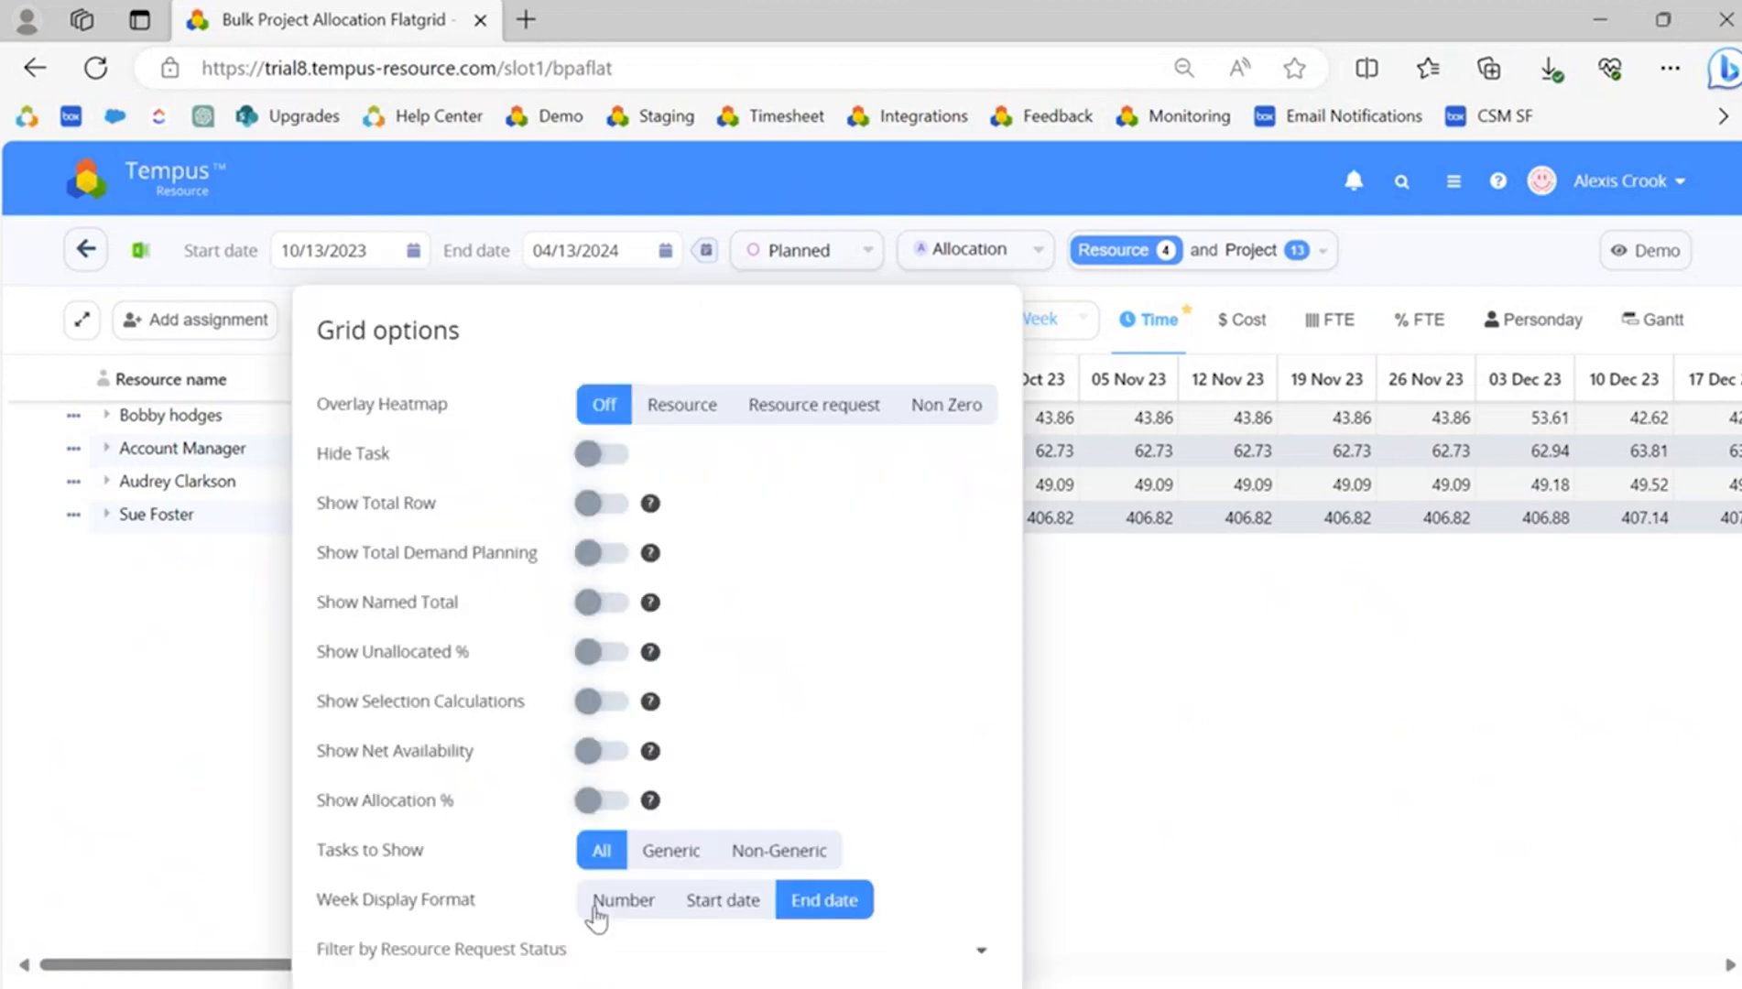
pyautogui.click(576, 958)
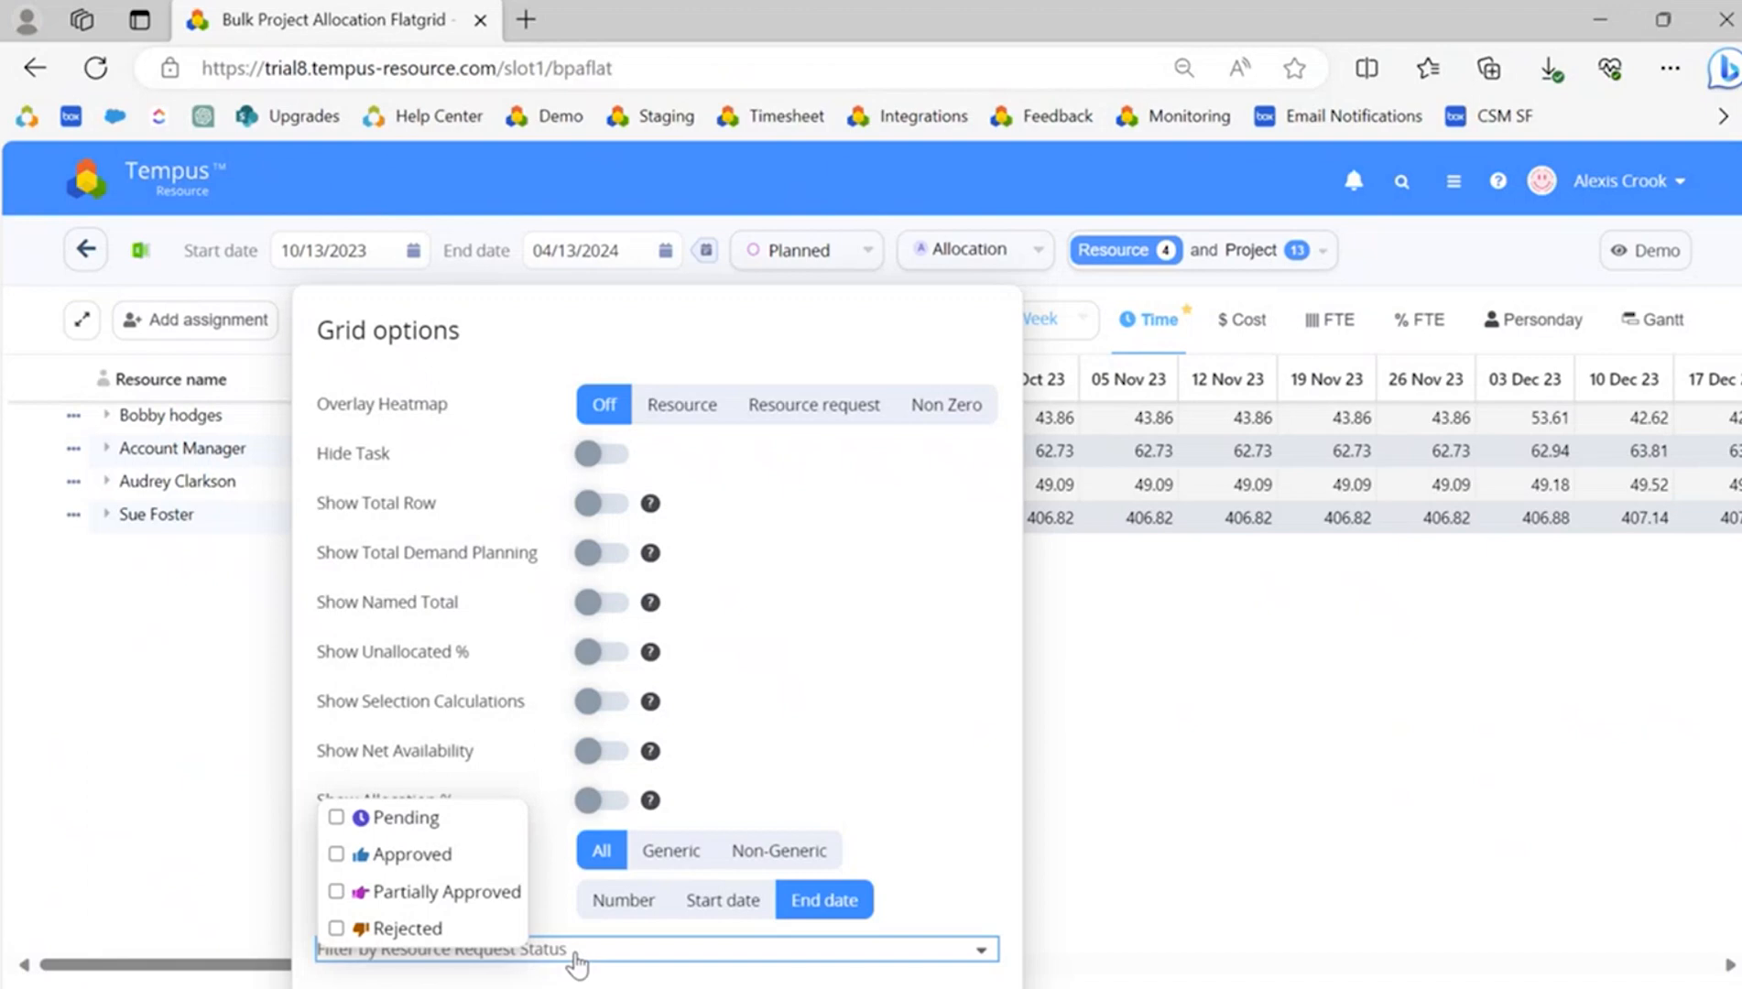
pyautogui.click(337, 818)
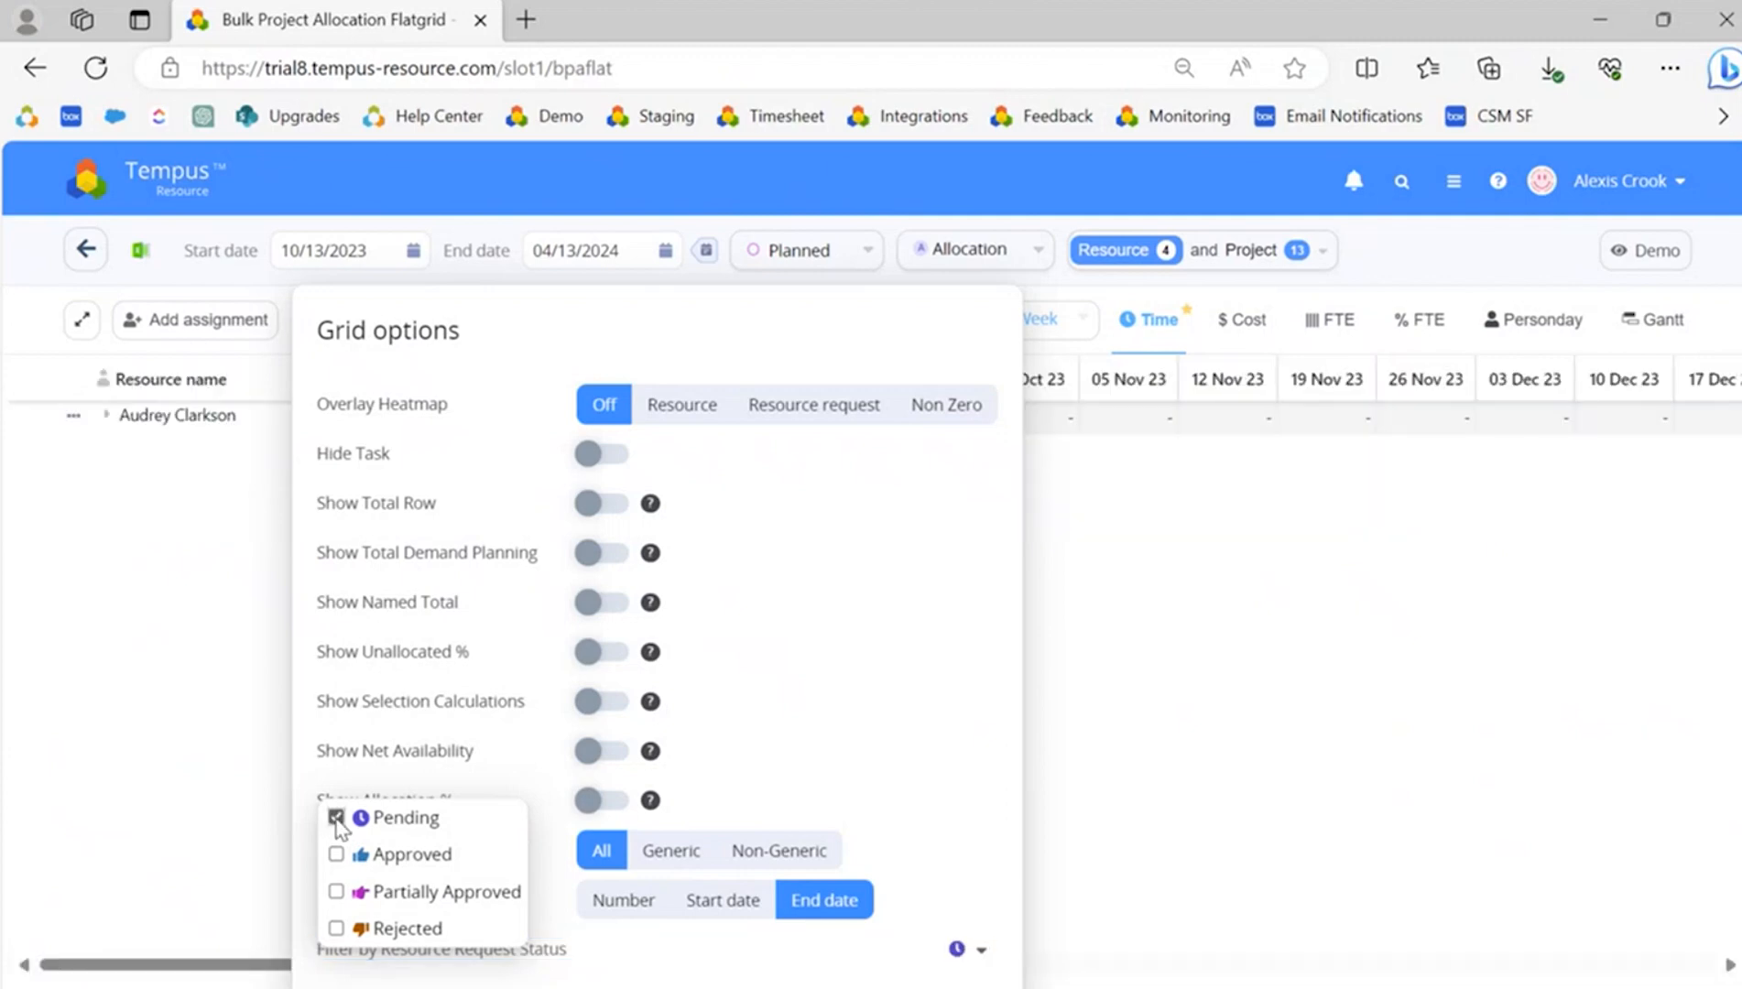
pyautogui.click(237, 744)
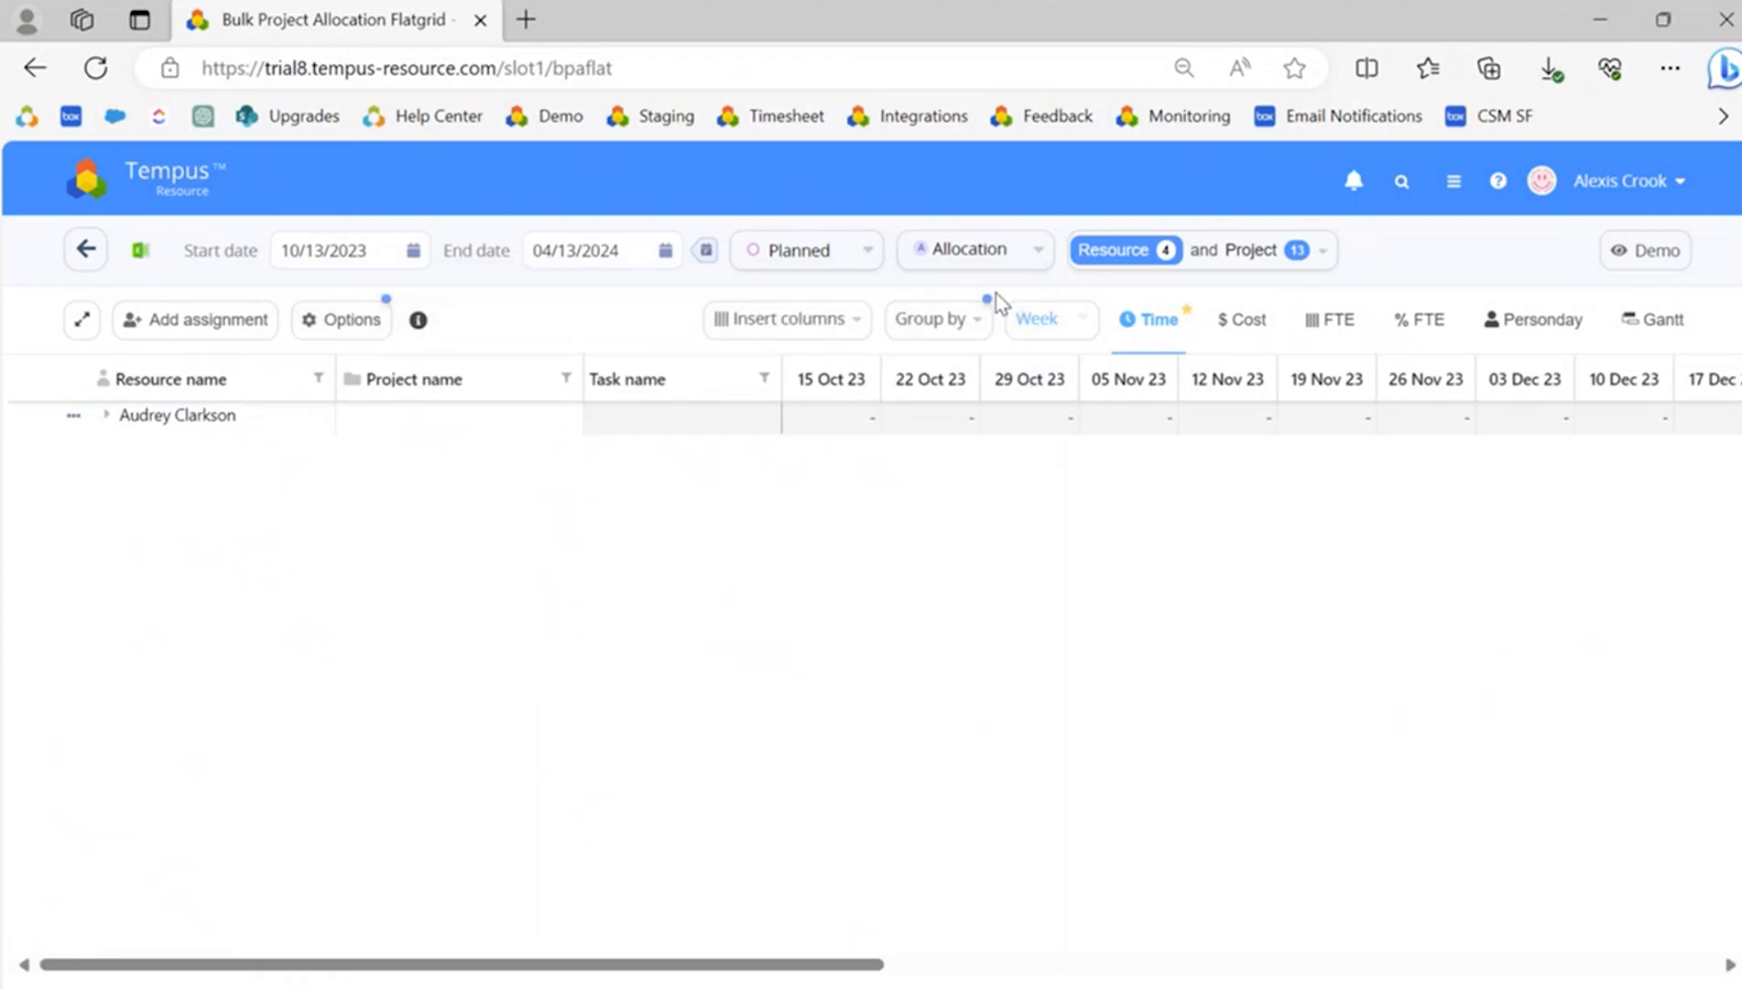
# Clear the Pending resource request status filter in the grid options
pyautogui.click(330, 327)
pyautogui.click(662, 953)
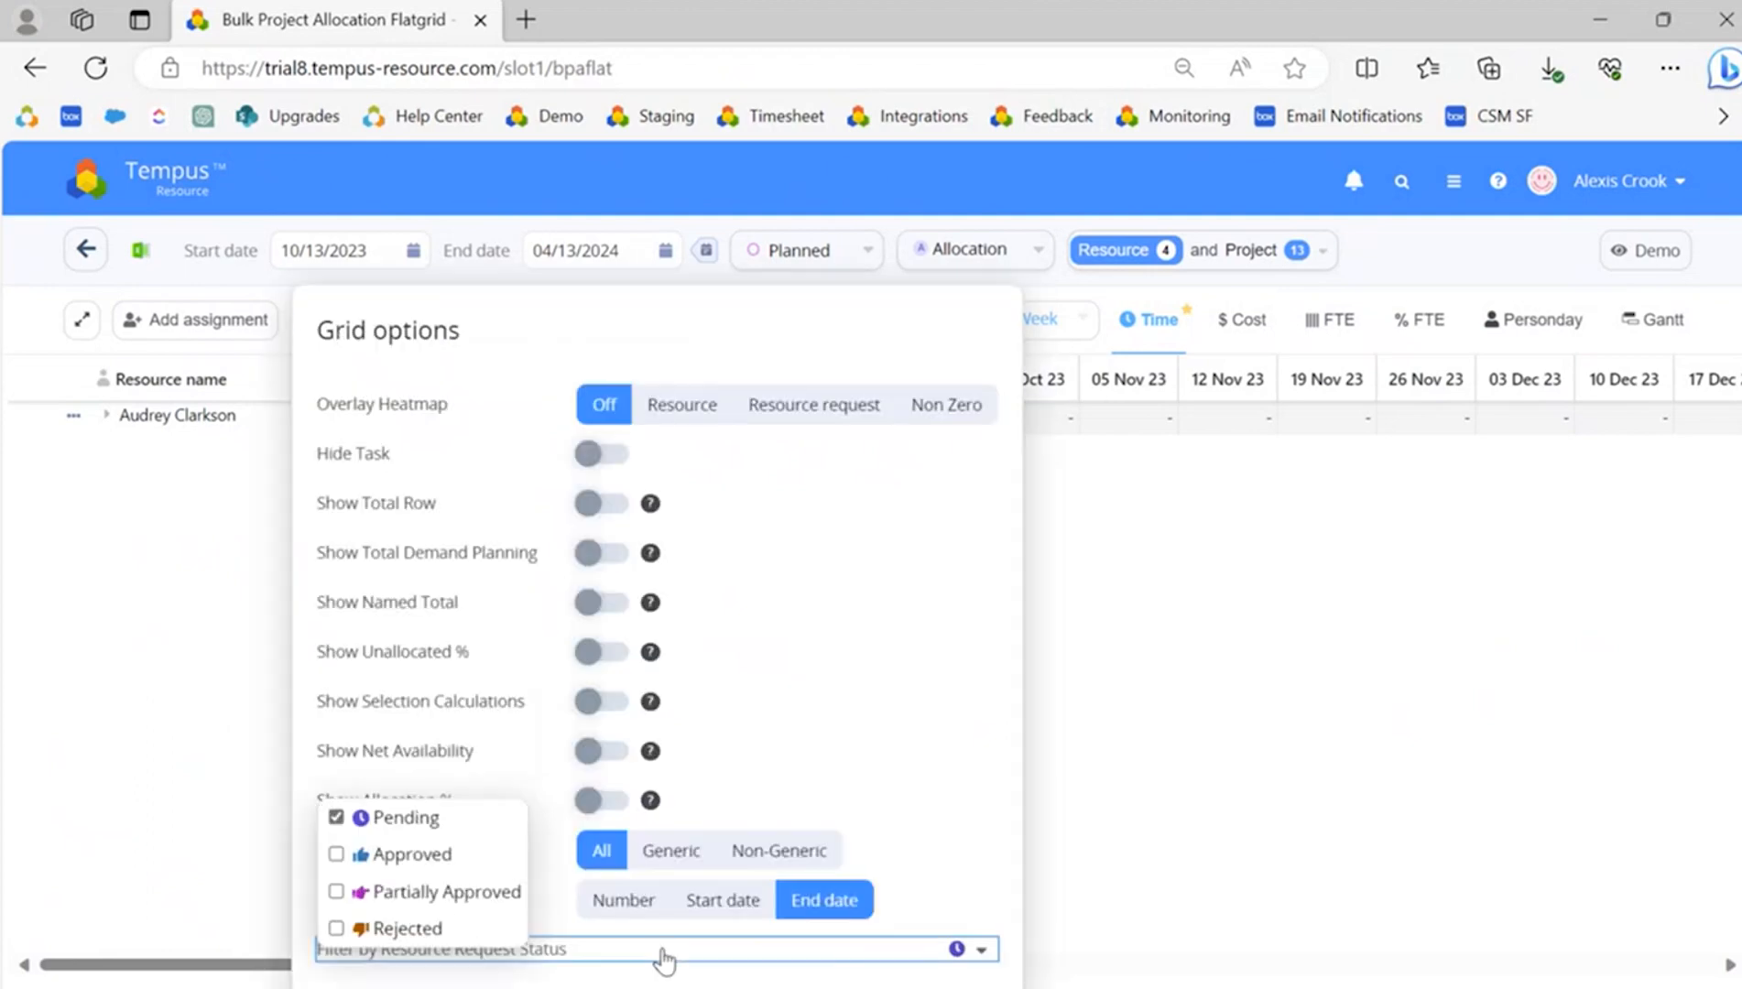
pyautogui.click(336, 817)
pyautogui.click(265, 797)
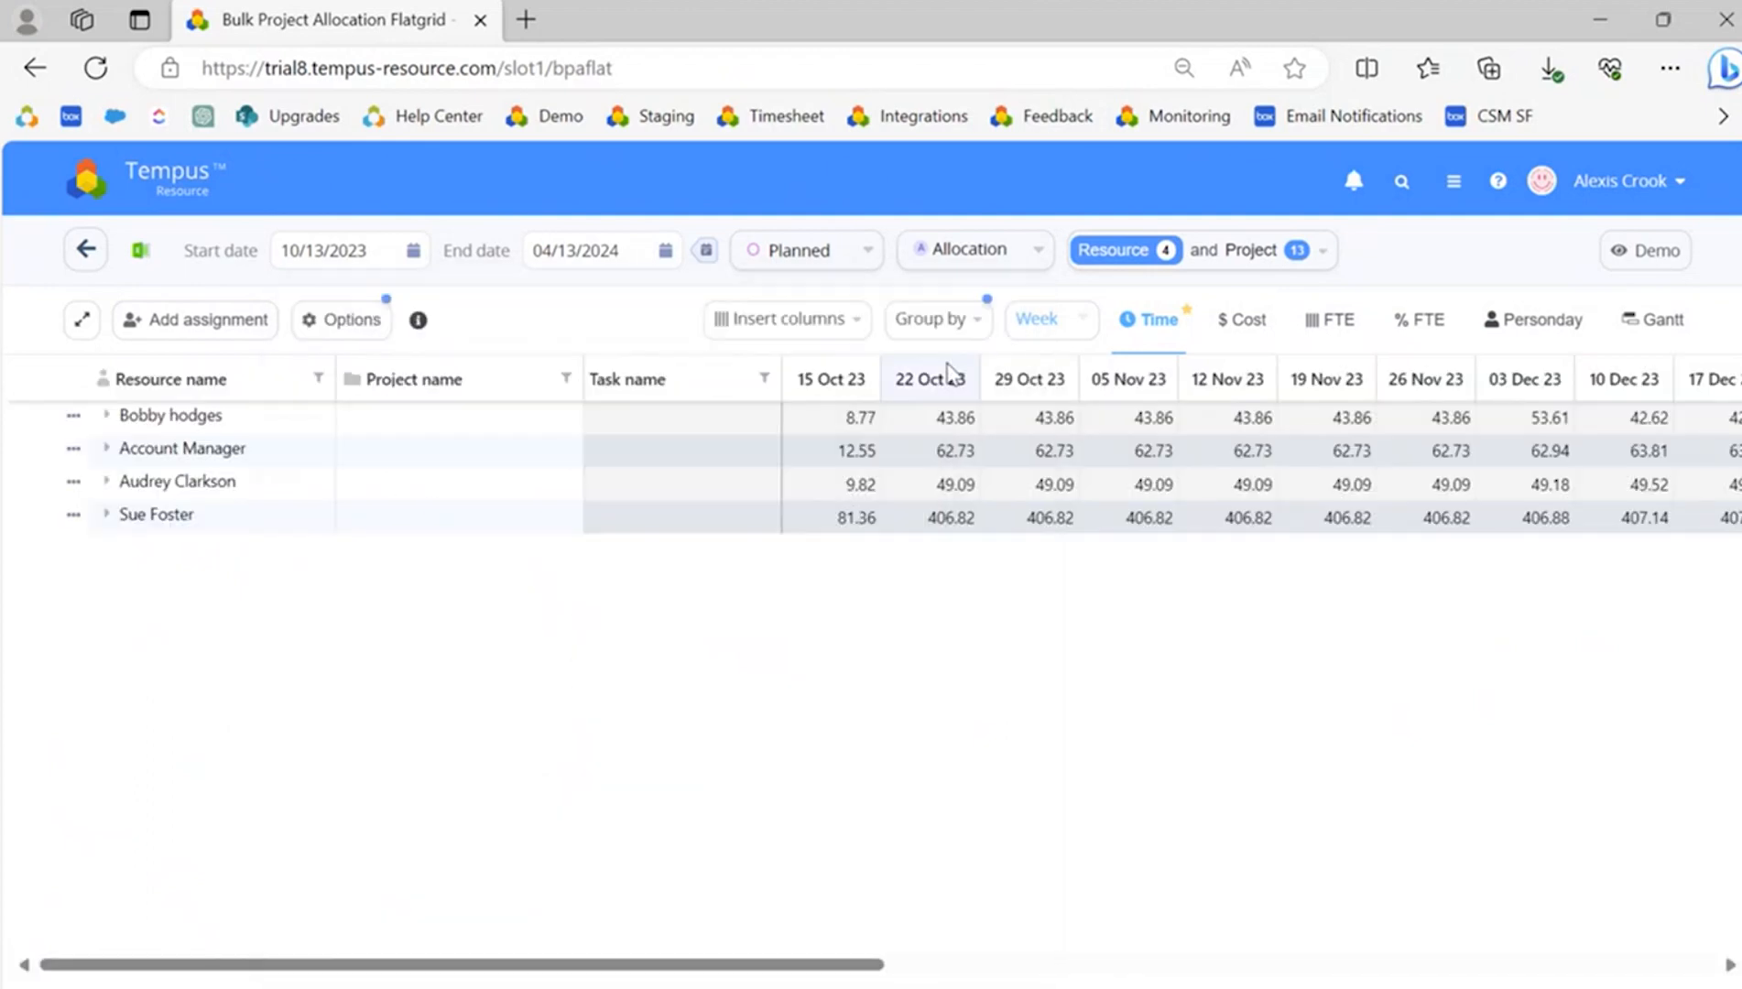
# Remove the grouping from the grid to list the individual assignments
pyautogui.click(935, 319)
pyautogui.scroll(-1, 933, 409)
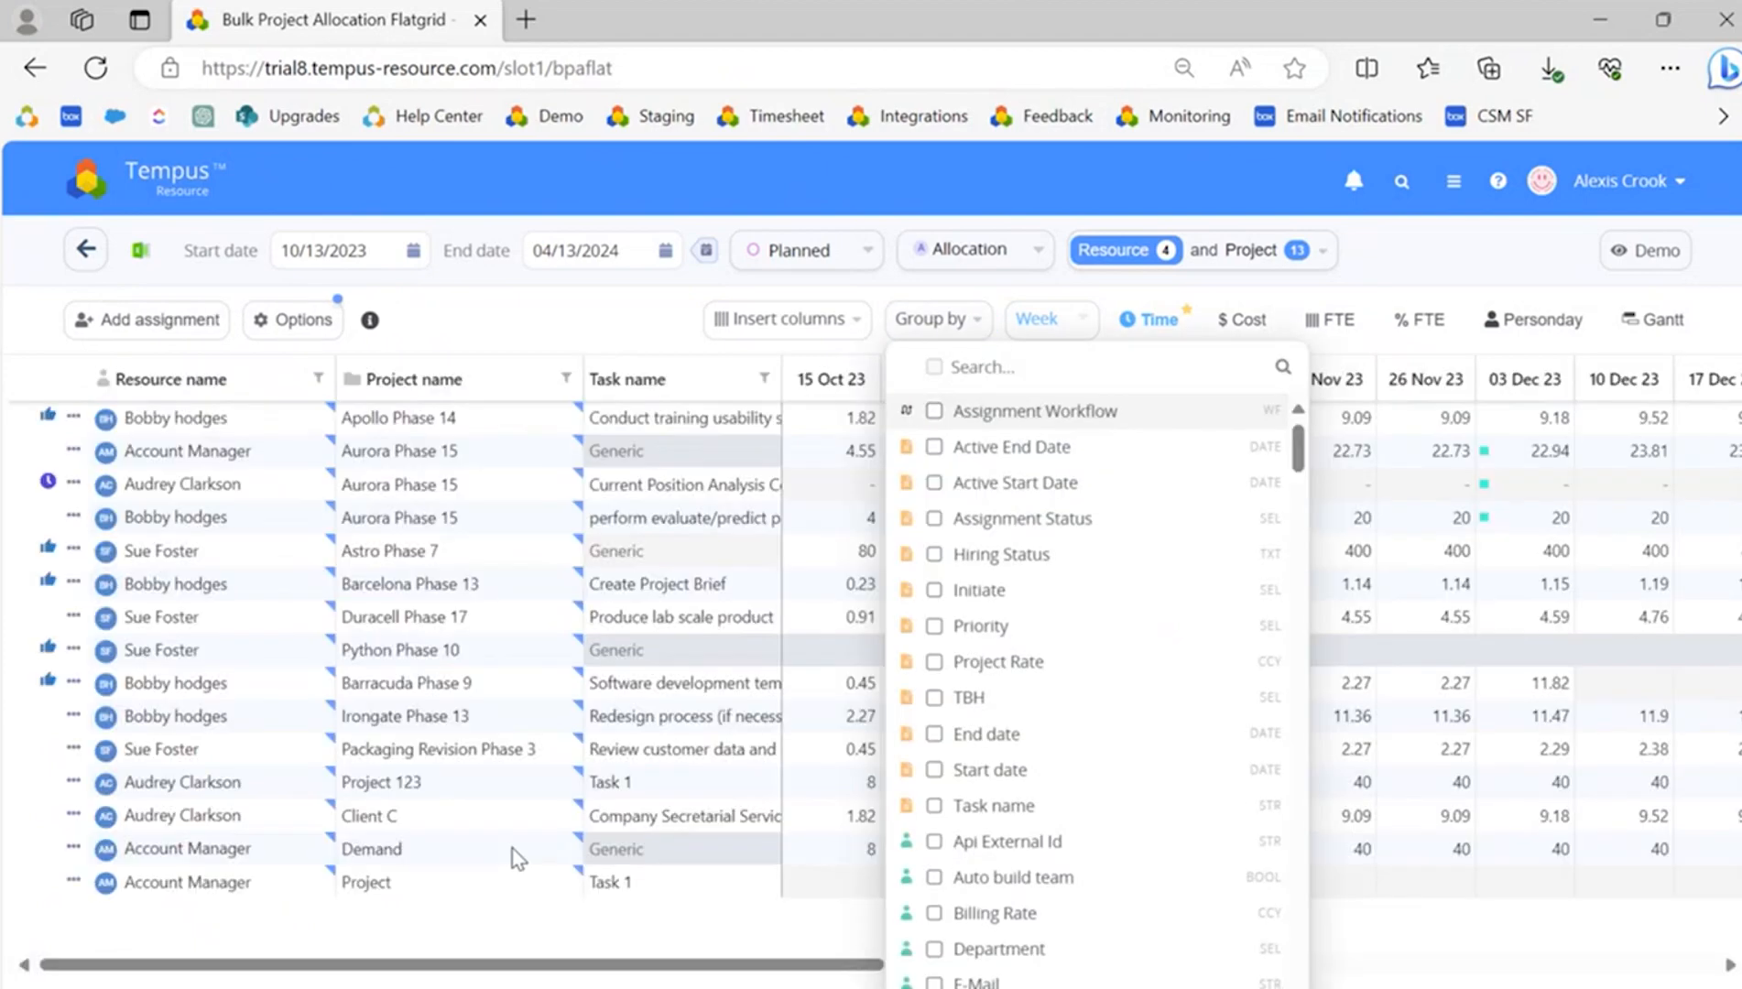
pyautogui.click(497, 341)
# Filter the ungrouped assignments by the Pending resource request status in the grid options
pyautogui.click(293, 321)
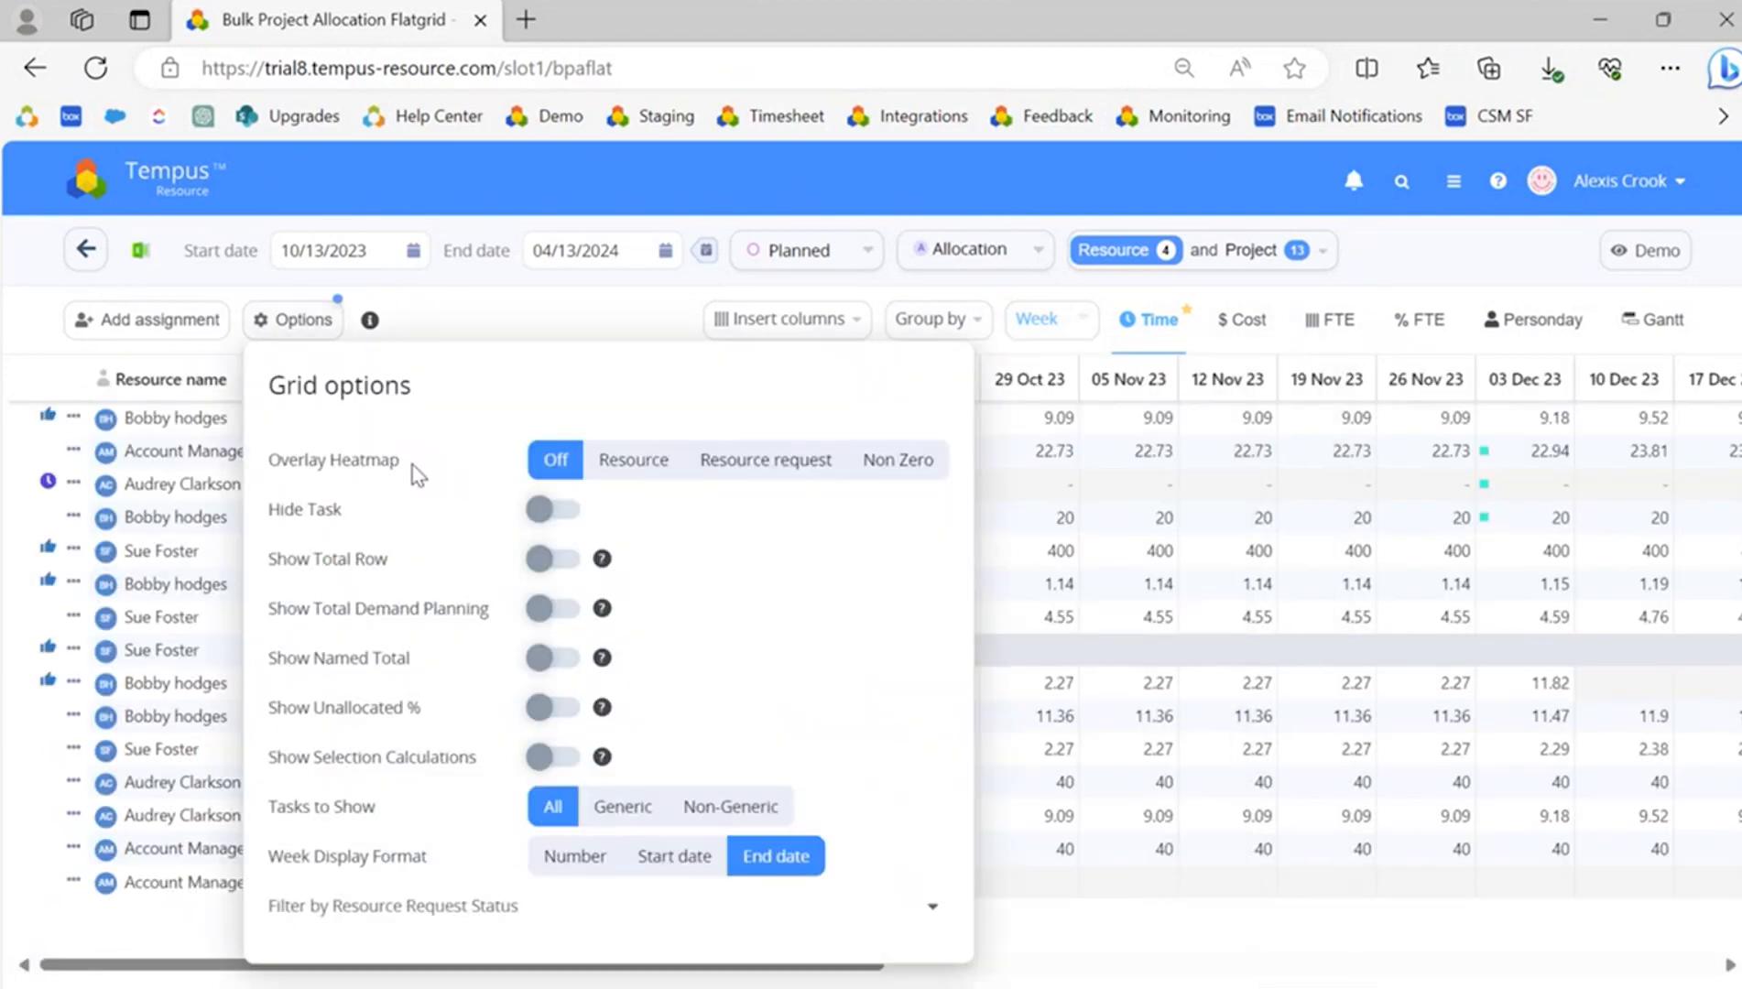
pyautogui.click(434, 910)
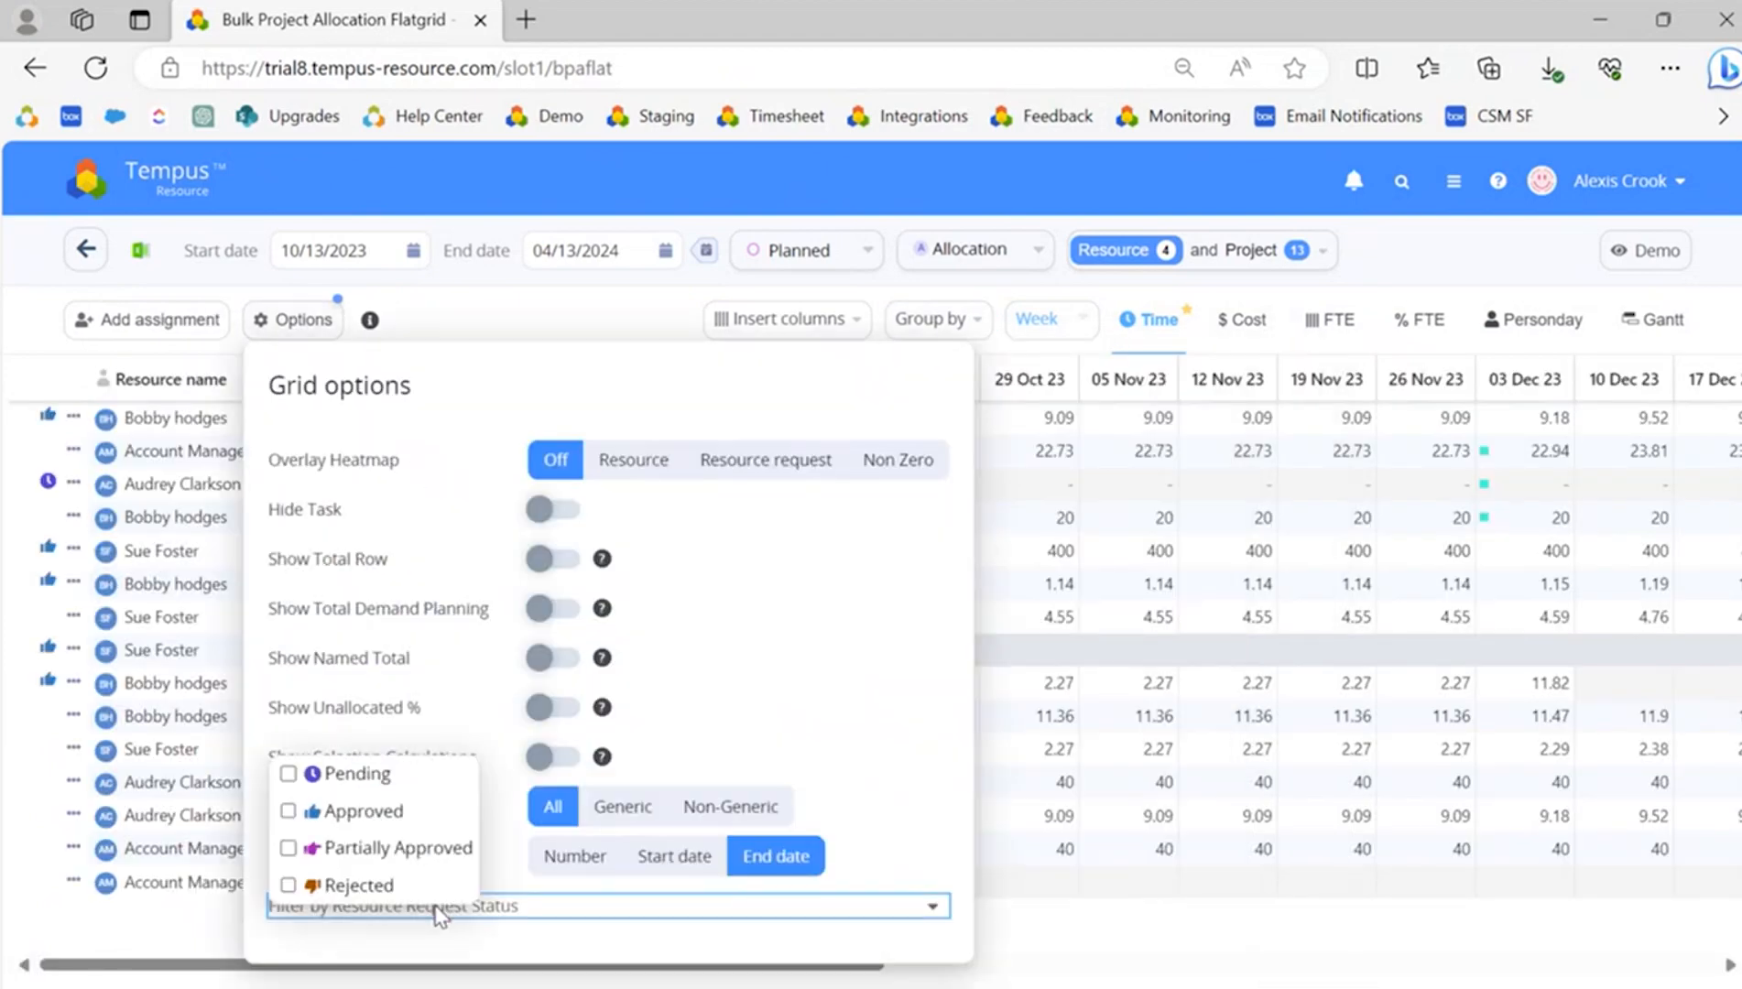
pyautogui.click(318, 781)
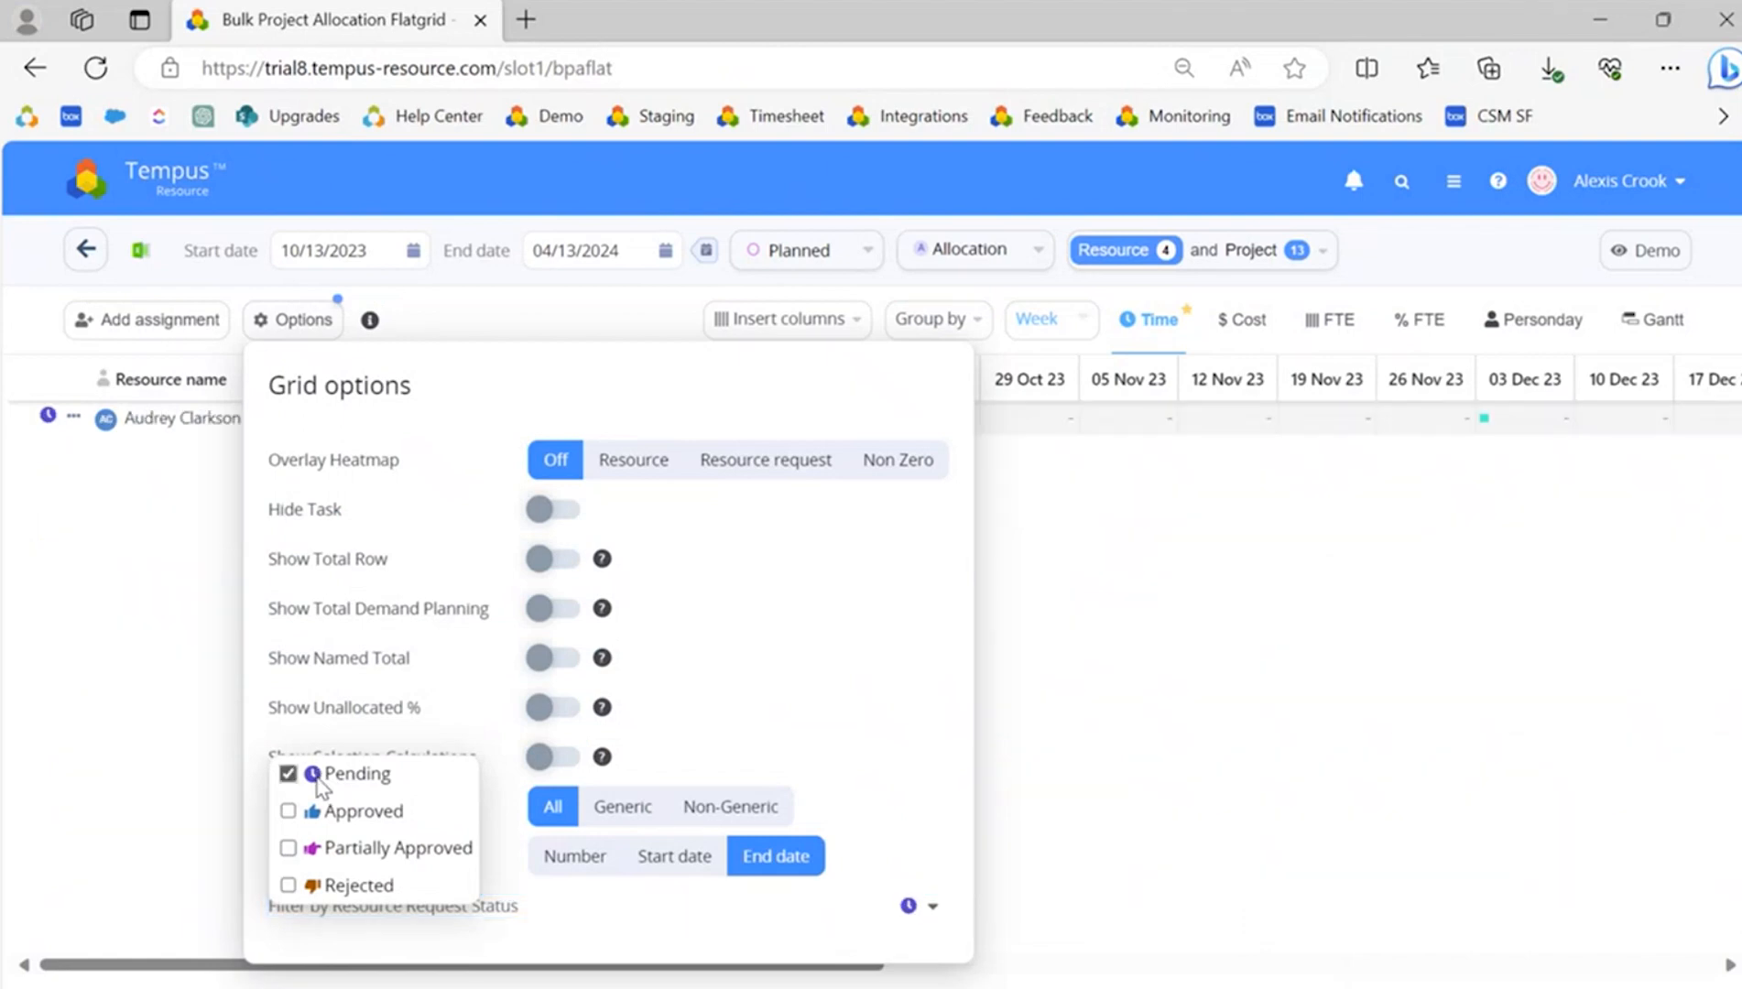
pyautogui.click(38, 634)
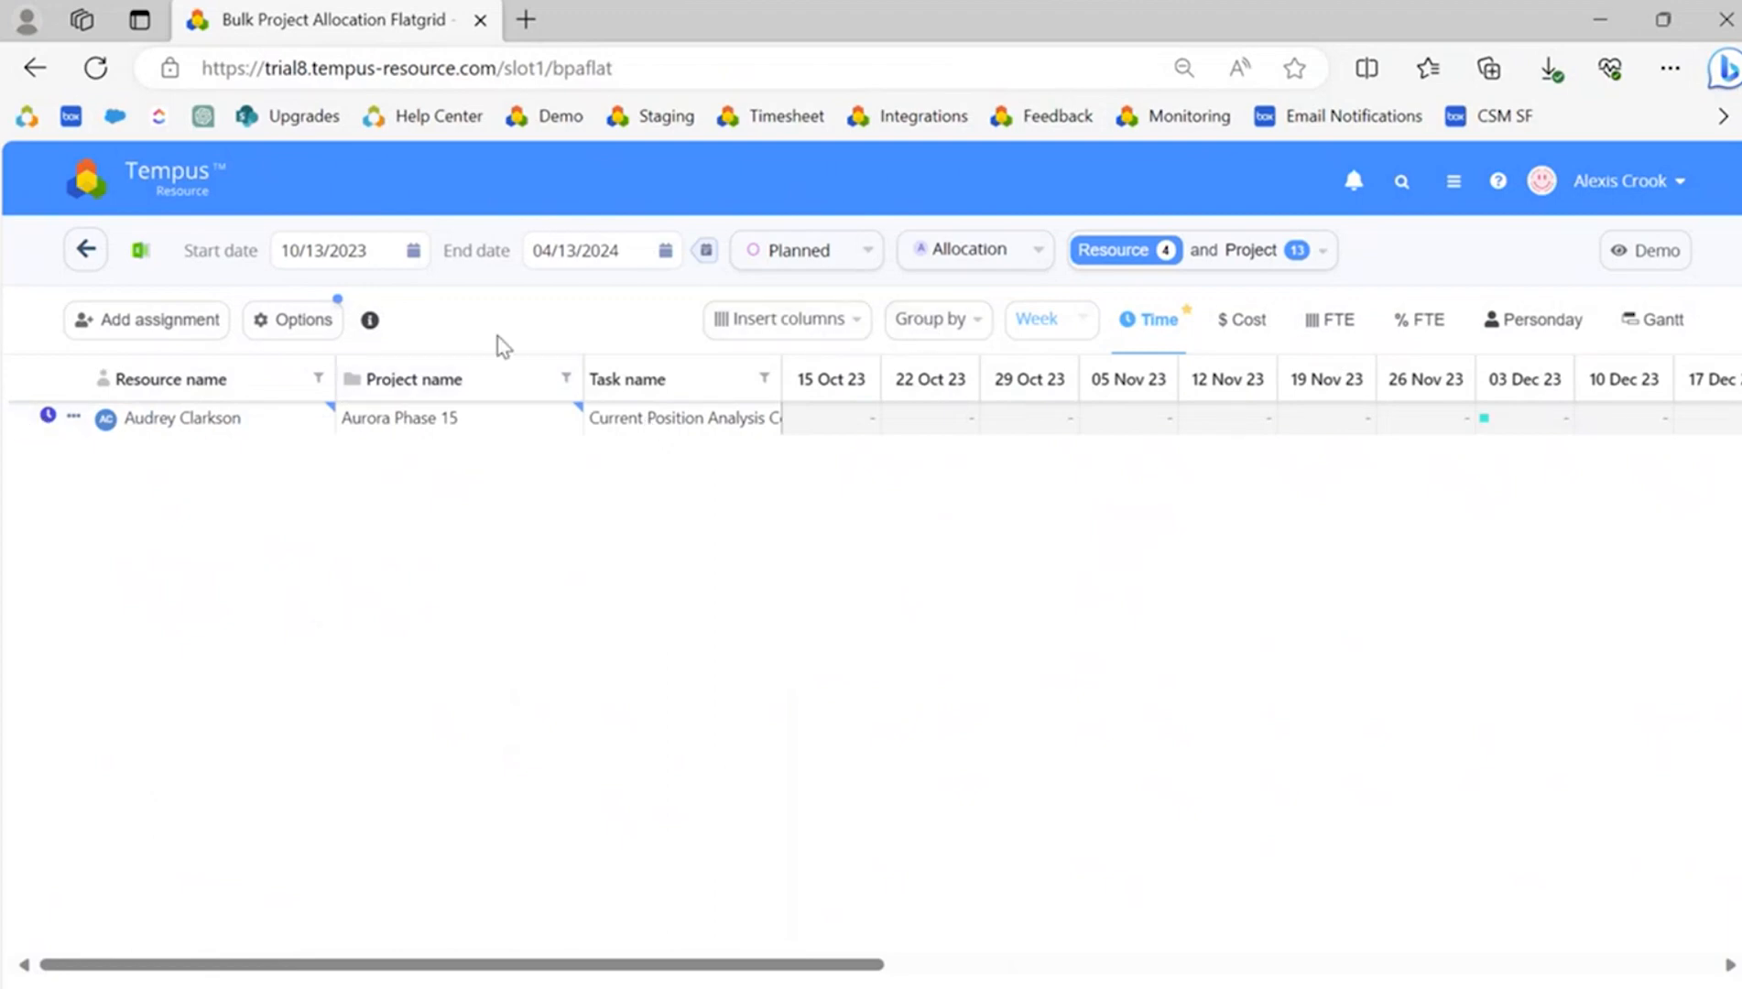
# Switch the resource request status filter from Pending to Approved and view the filtered assignments
pyautogui.click(307, 331)
pyautogui.click(714, 930)
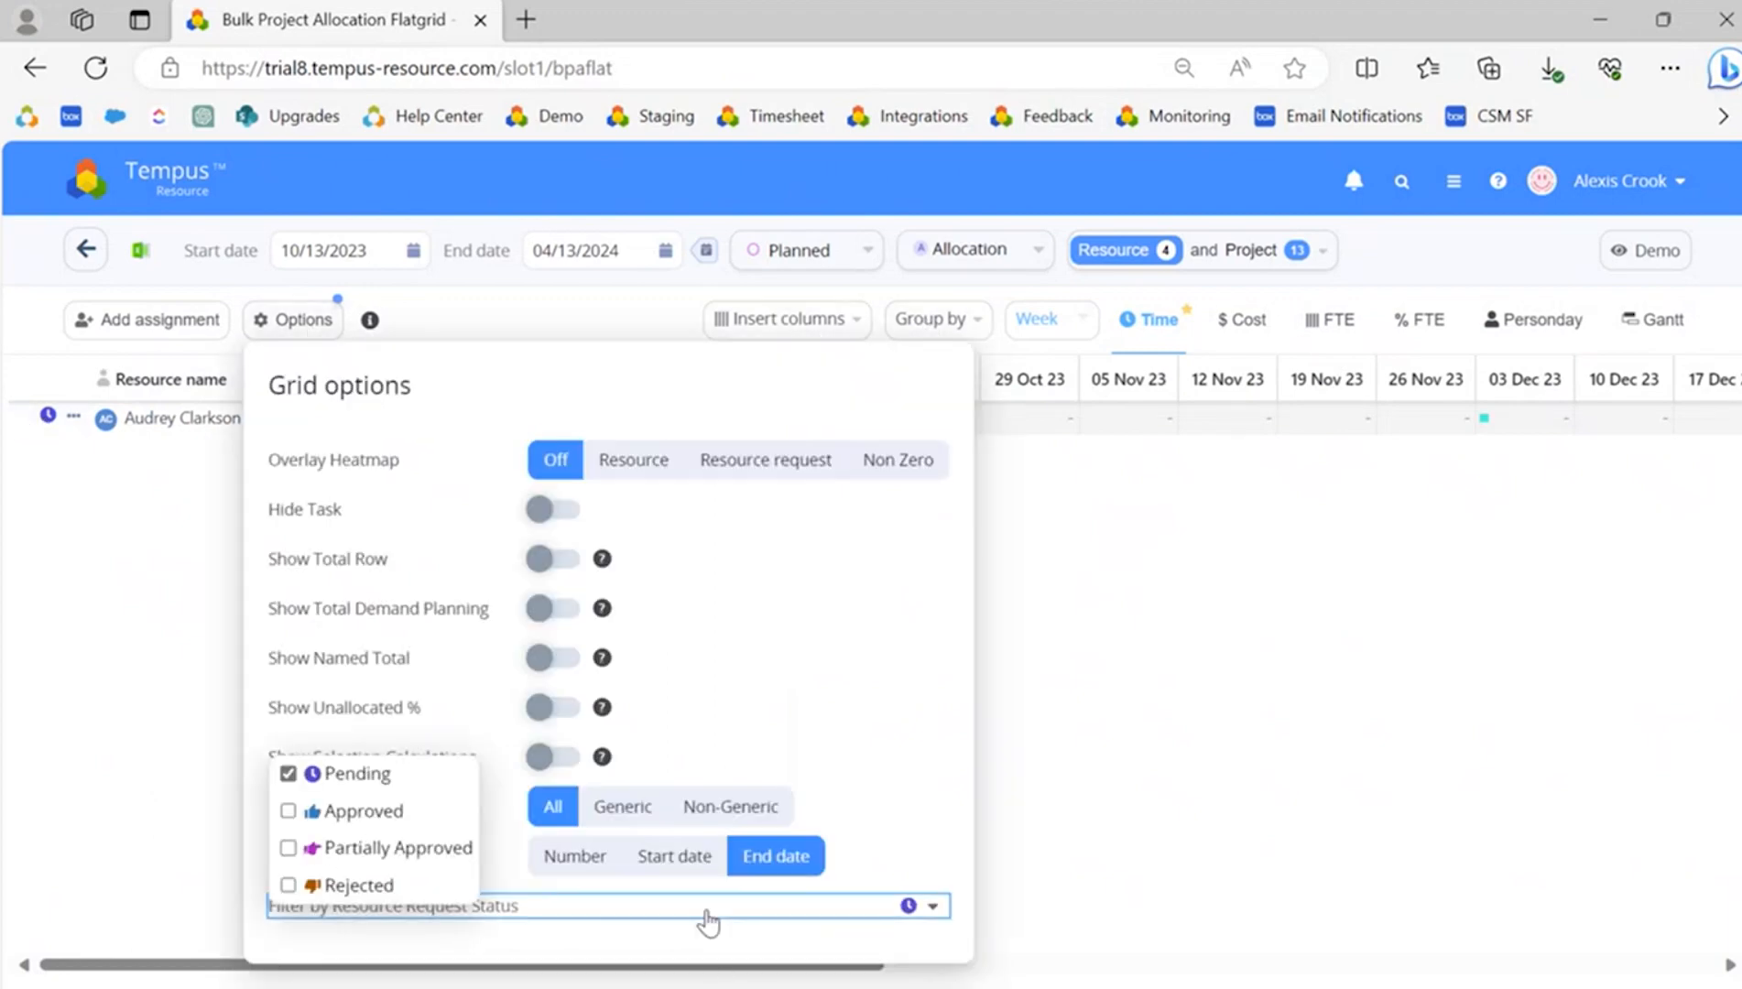
pyautogui.click(288, 774)
pyautogui.click(288, 812)
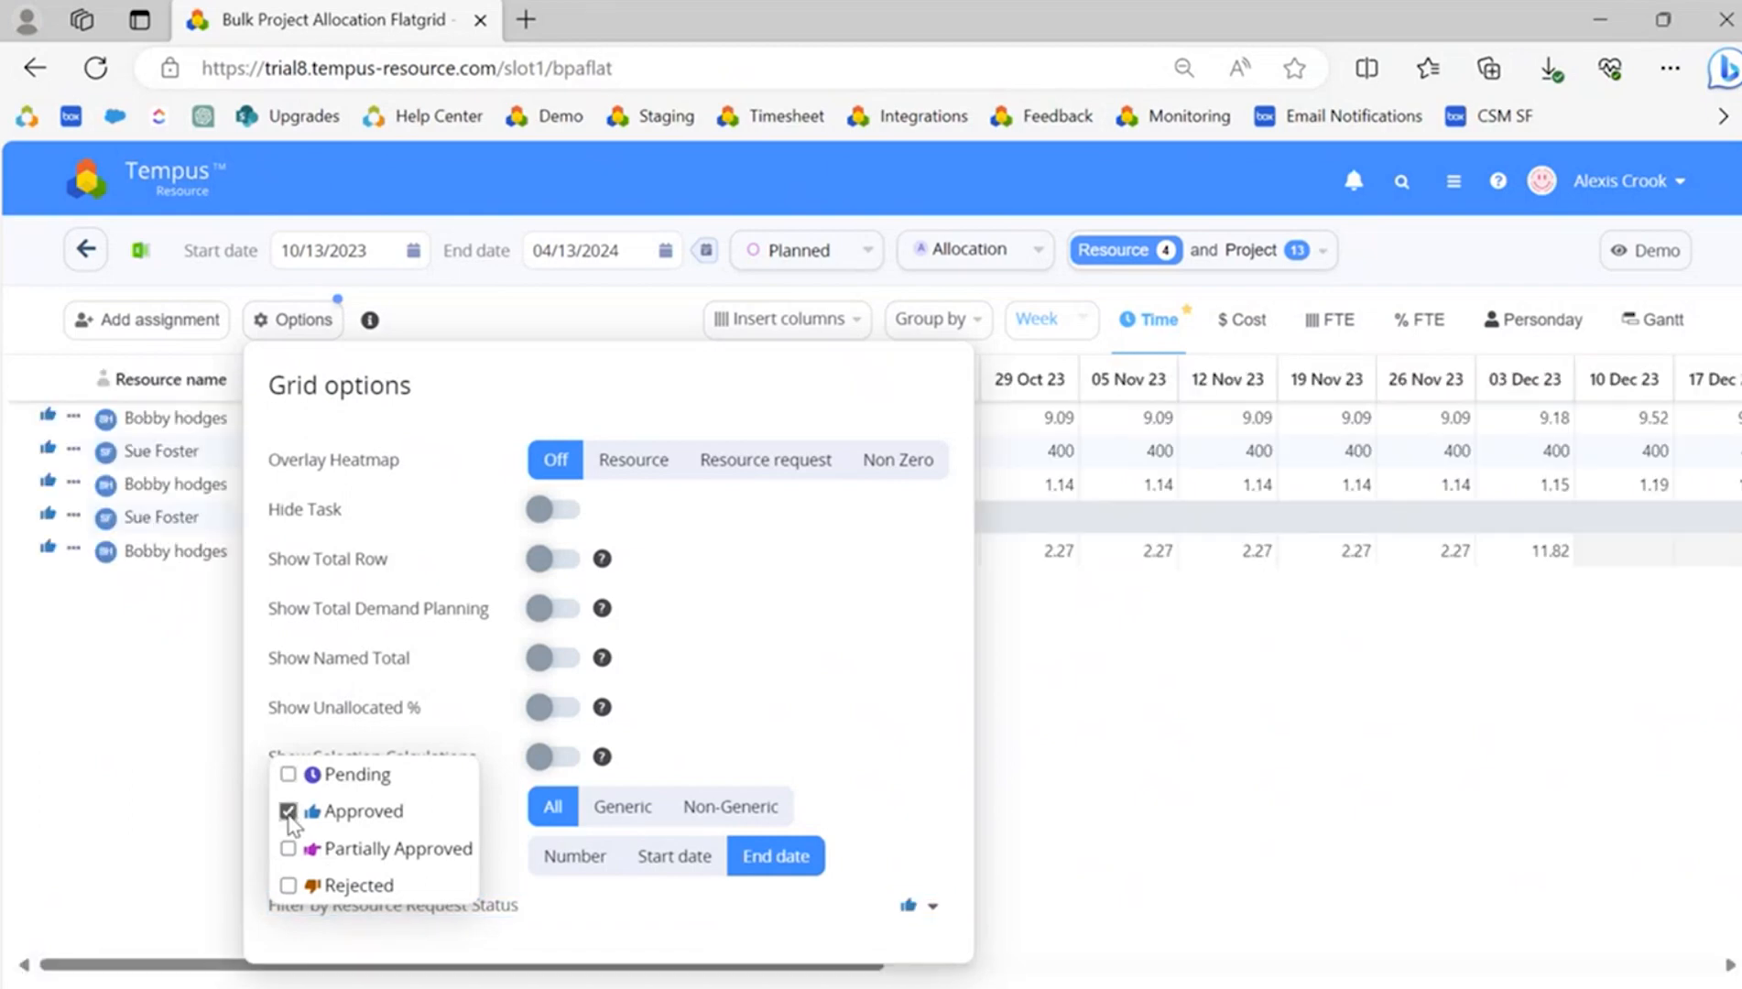
pyautogui.click(181, 795)
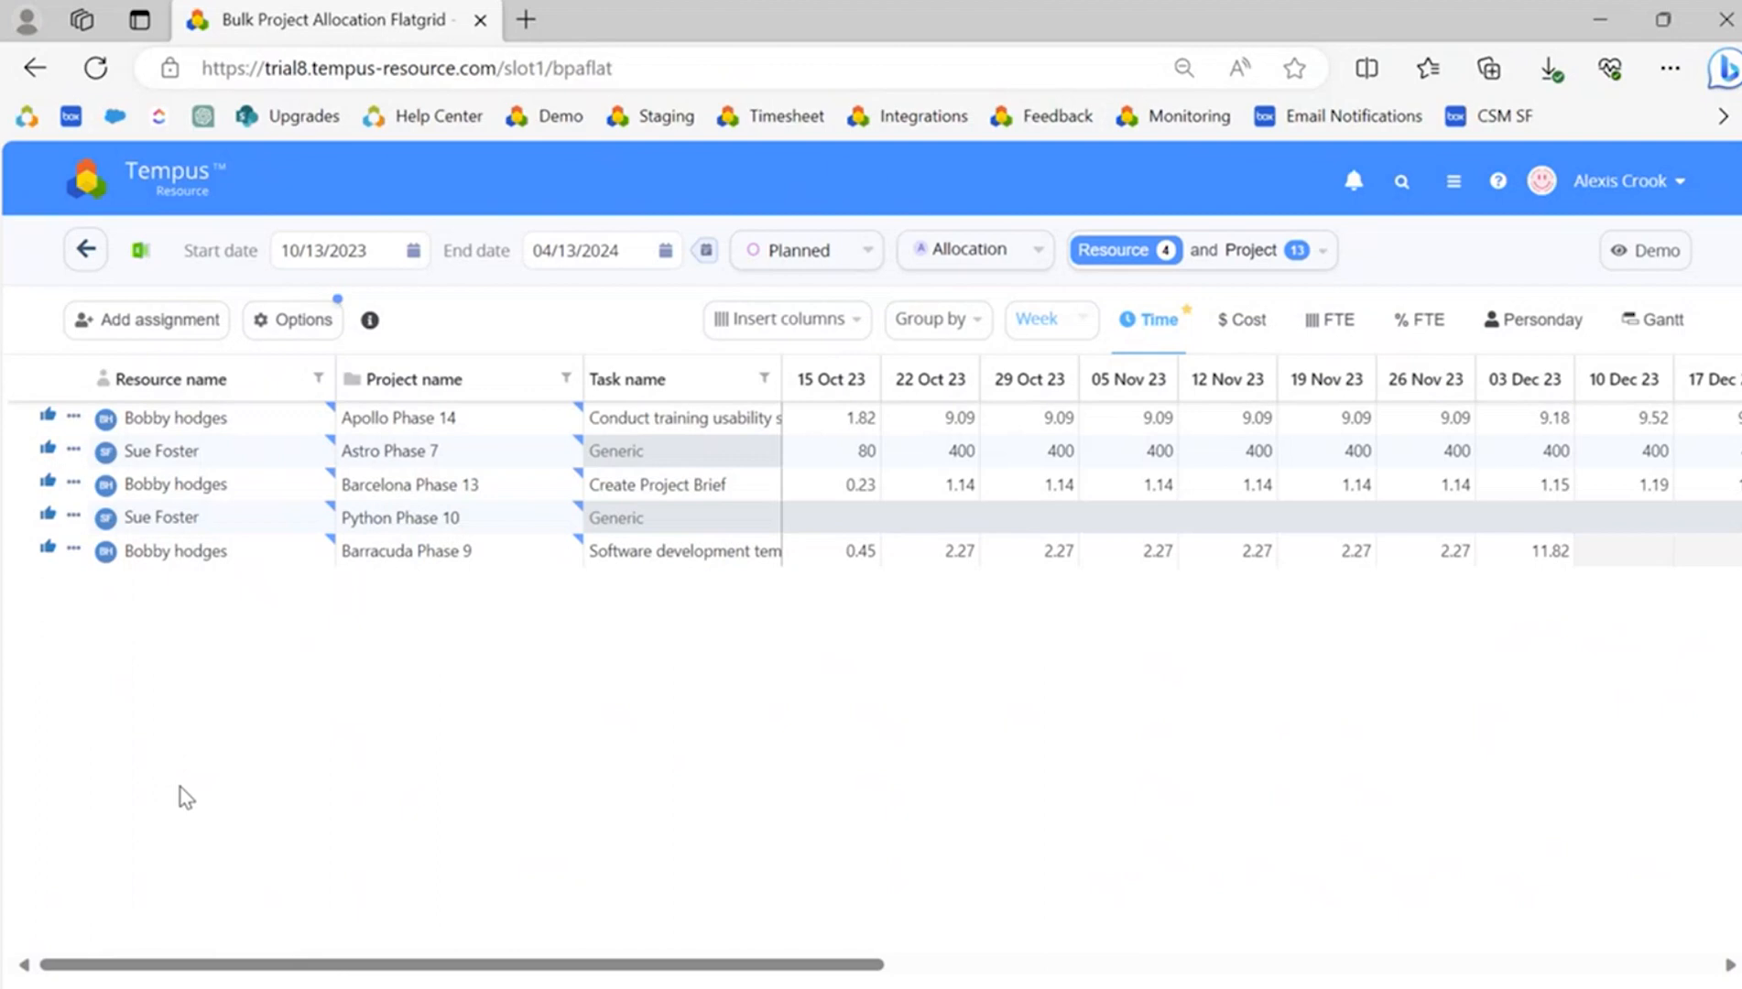
# Open the grid options for the filtered assignments
pyautogui.click(275, 326)
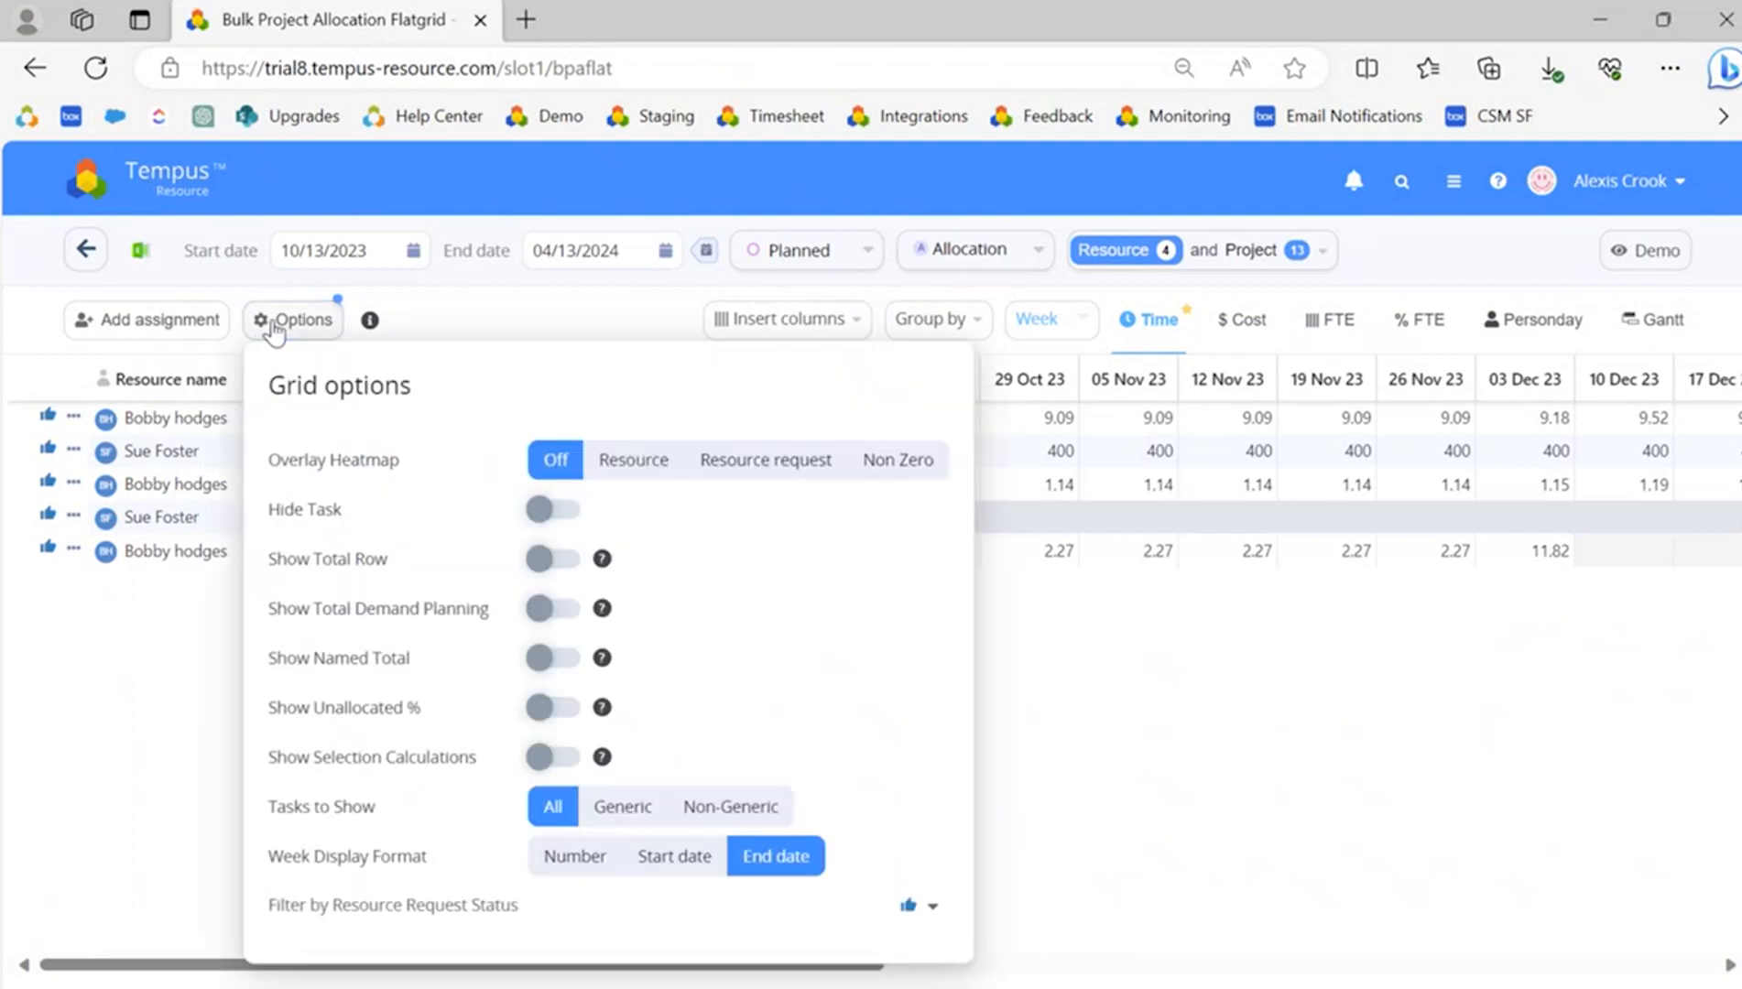